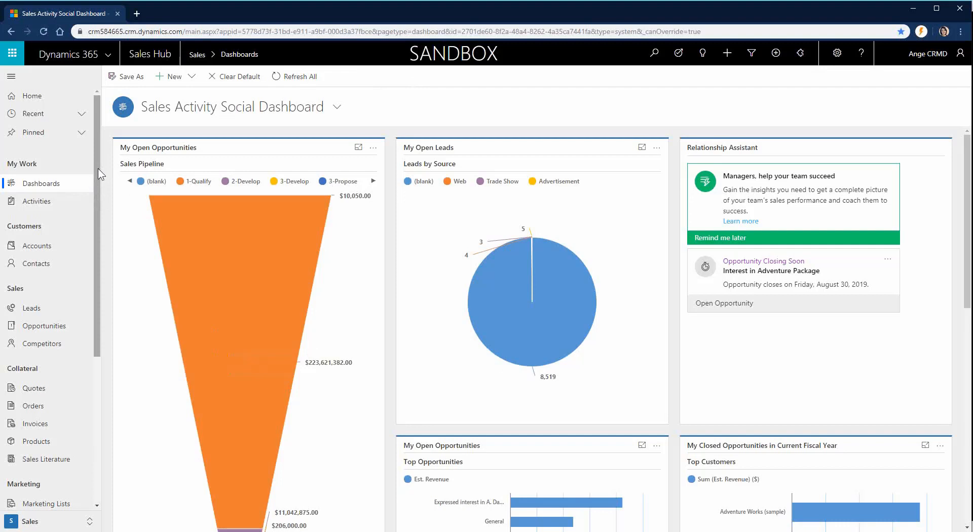
Step: Open Advanced Settings in a new tab from the Settings gear menu
{"action": "left_click_drag", "start_coordinate": [98, 168], "coordinate": [93, 360]}
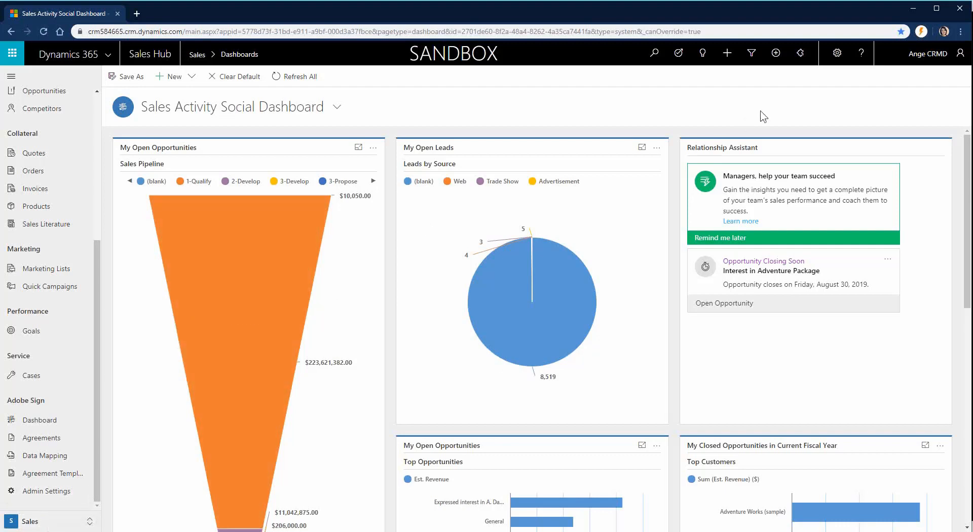
{"action": "left_click", "coordinate": [837, 58]}
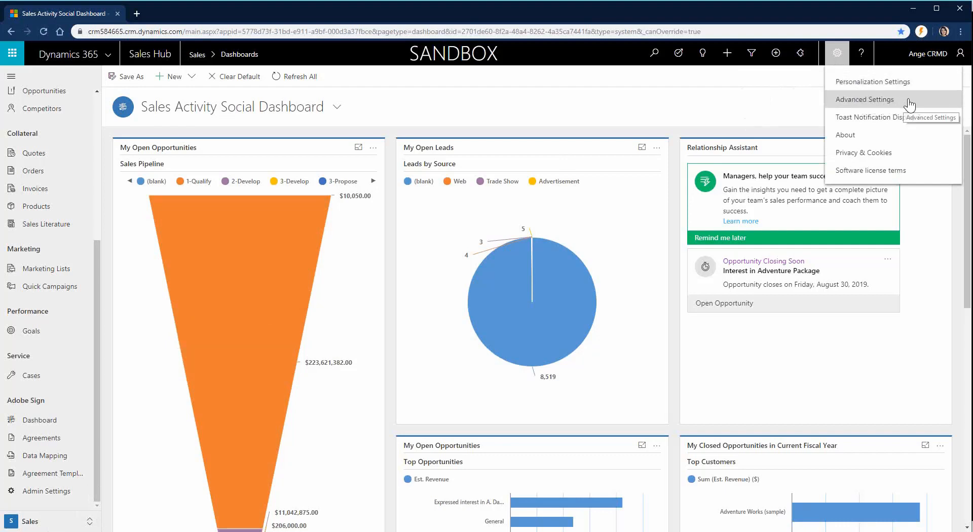
{"action": "left_click", "coordinate": [864, 99]}
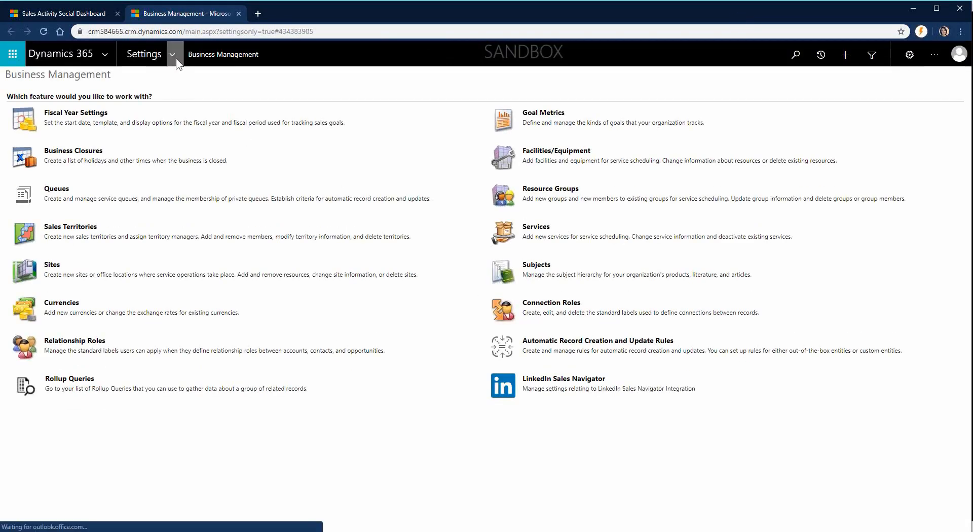
{"action": "left_click", "coordinate": [172, 54]}
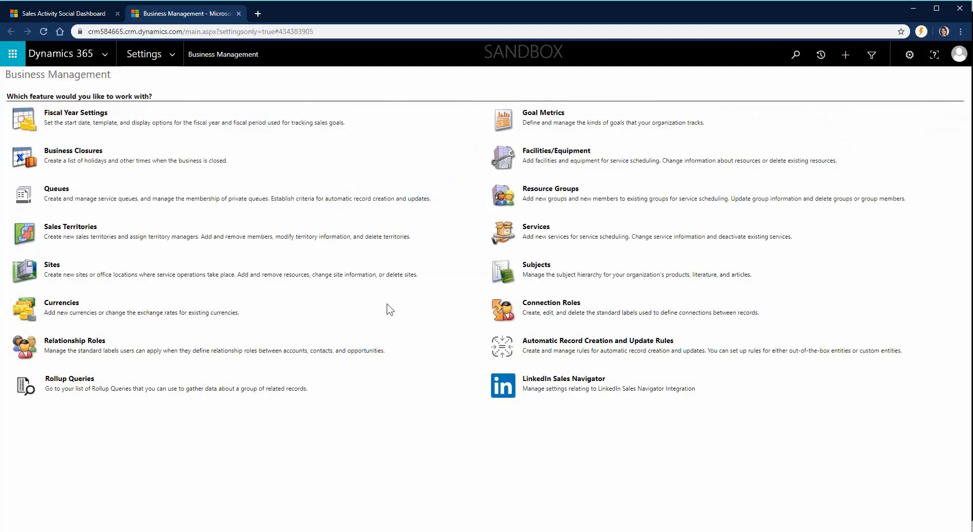
Step: Expand the Settings area navigation to list Business, Customization and System groups
{"action": "left_click", "coordinate": [177, 63]}
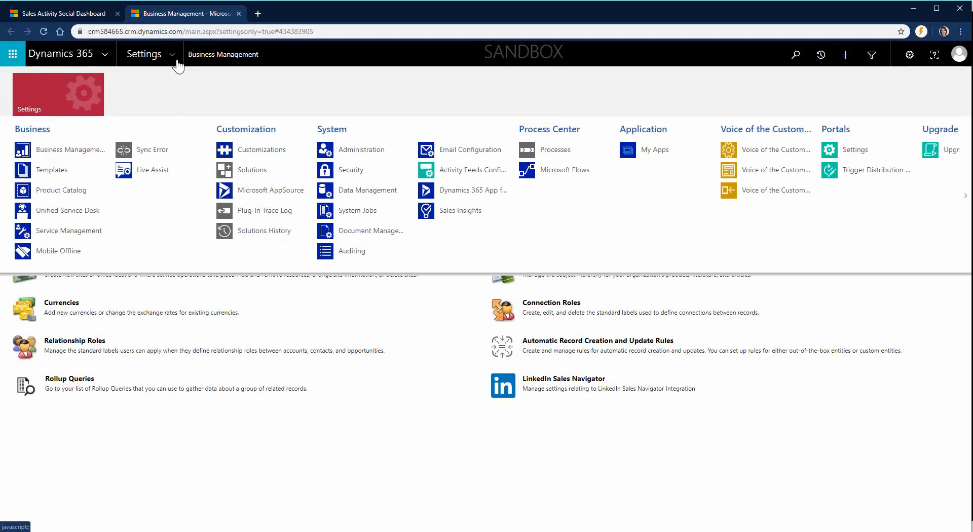
Step: Go to Customizations and open the Solutions list of 82 installed solutions
{"action": "left_click", "coordinate": [253, 153]}
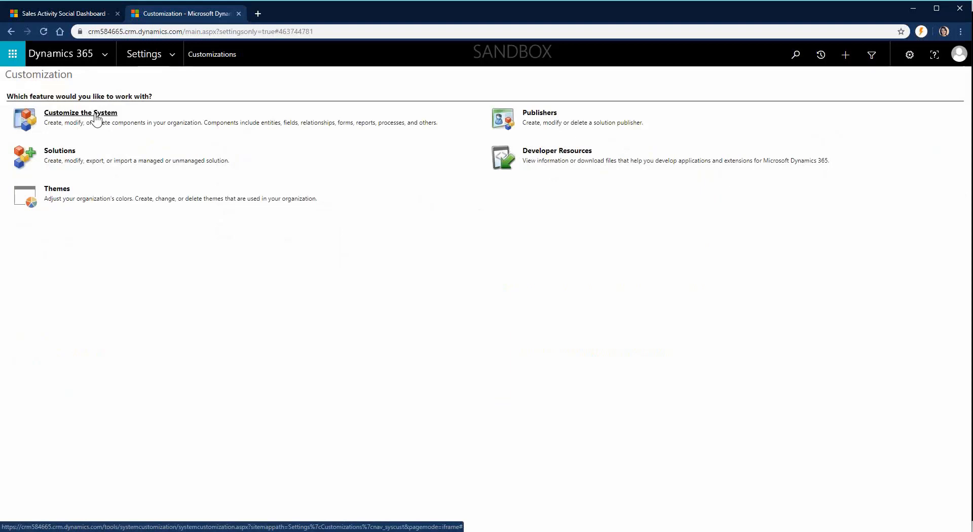
{"action": "left_click", "coordinate": [64, 151]}
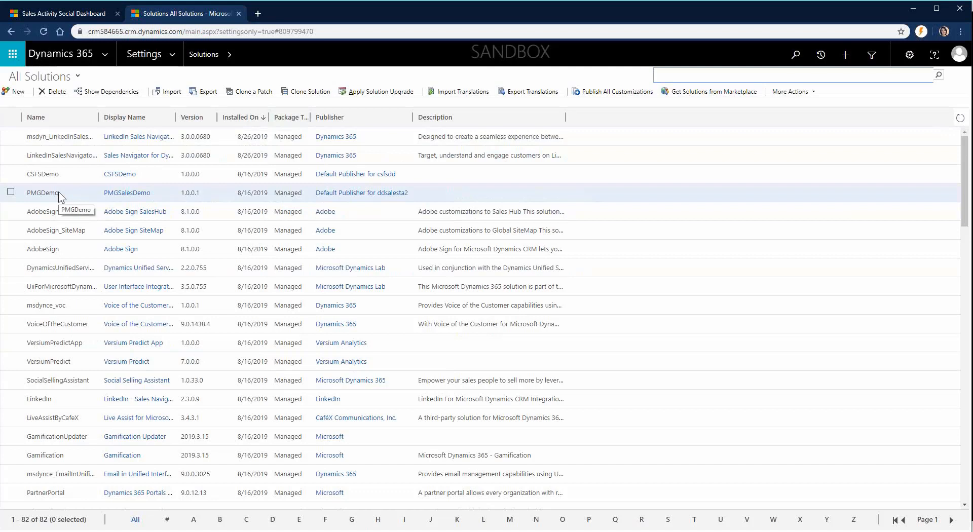
Step: Start a new solution and enlarge its New Solution window
{"action": "left_click", "coordinate": [20, 94]}
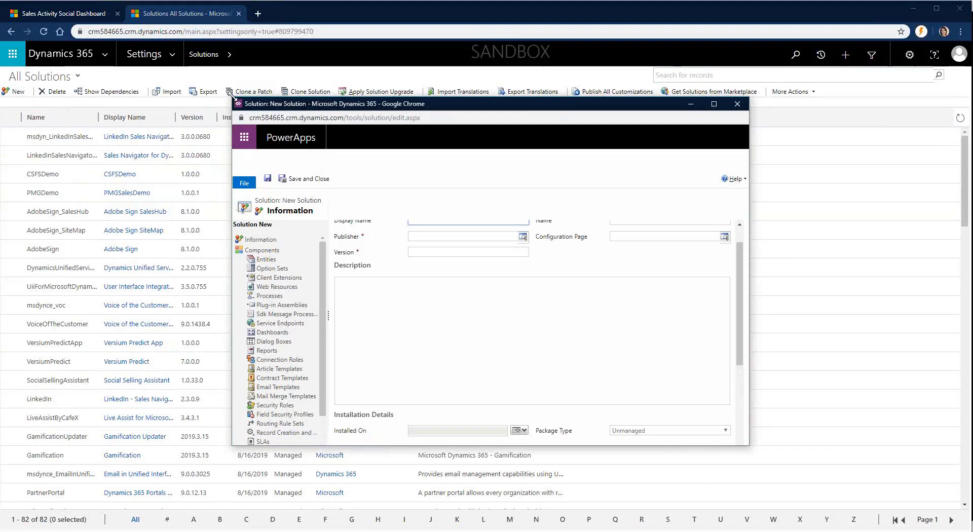
{"action": "left_click_drag", "start_coordinate": [232, 97], "coordinate": [110, 36]}
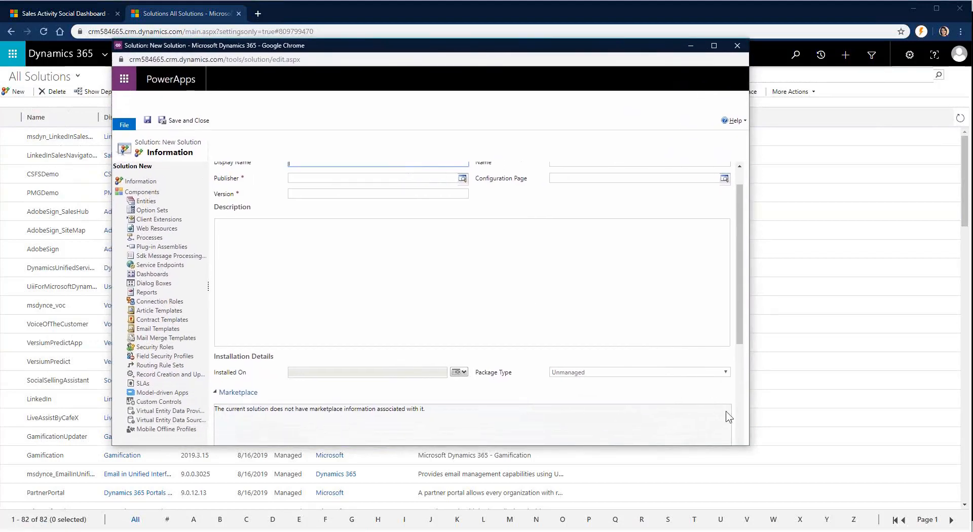
{"action": "left_click_drag", "start_coordinate": [756, 452], "coordinate": [900, 515]}
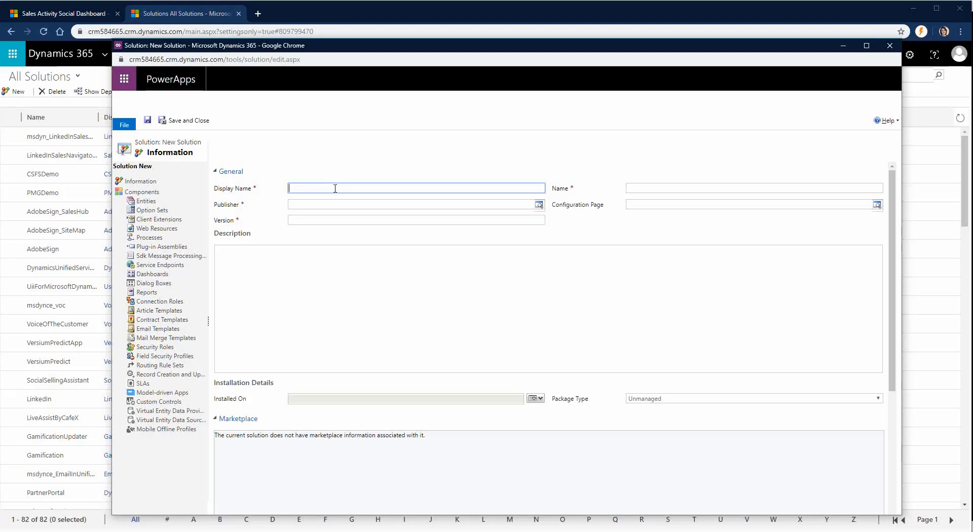
Step: Name the new solution 'Accounts' and choose the organization's default publisher
{"action": "type", "text": "Accounts"}
{"action": "key", "text": "Tab"}
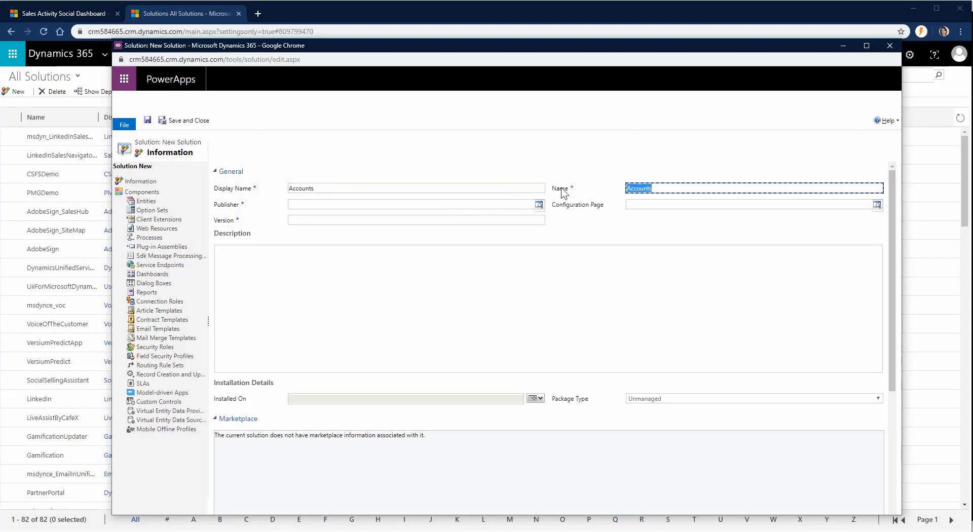
{"action": "left_click", "coordinate": [408, 204]}
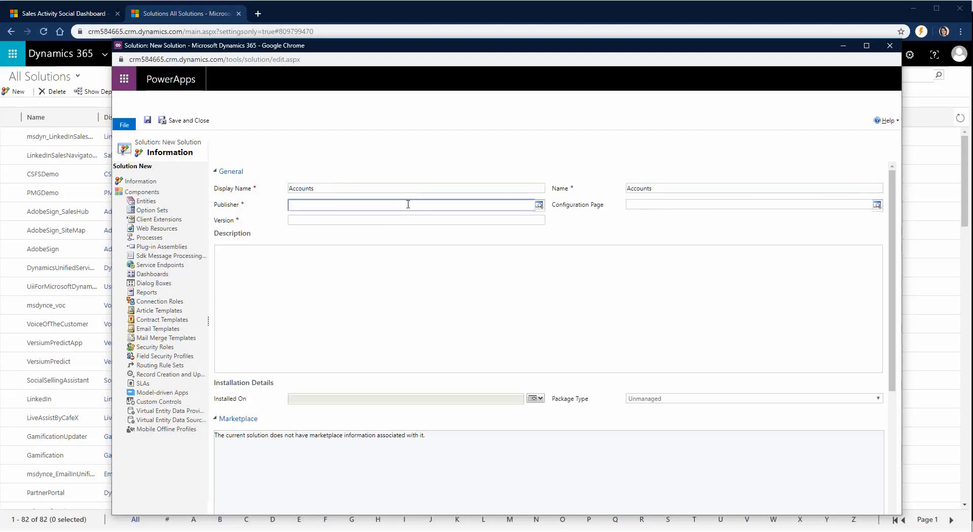
{"action": "type", "text": "default"}
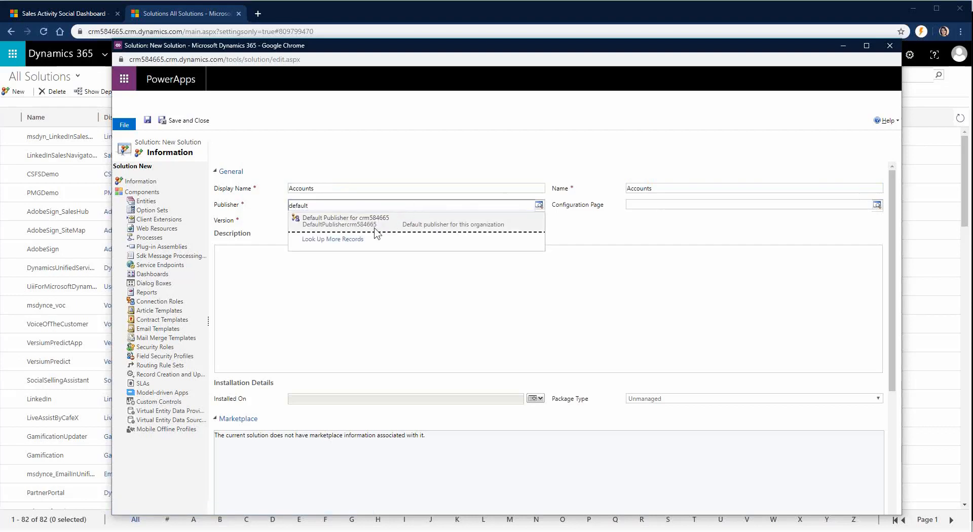
{"action": "left_click", "coordinate": [354, 233]}
Step: Set version 1.0.0.0, add the description 'Minor edits to Account entity', and save
{"action": "left_click", "coordinate": [354, 222]}
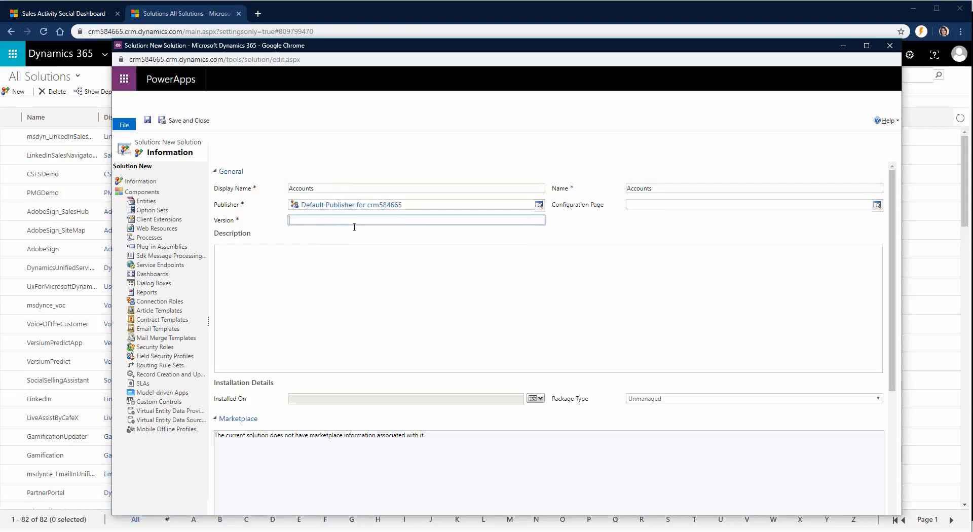
{"action": "left_click", "coordinate": [342, 266]}
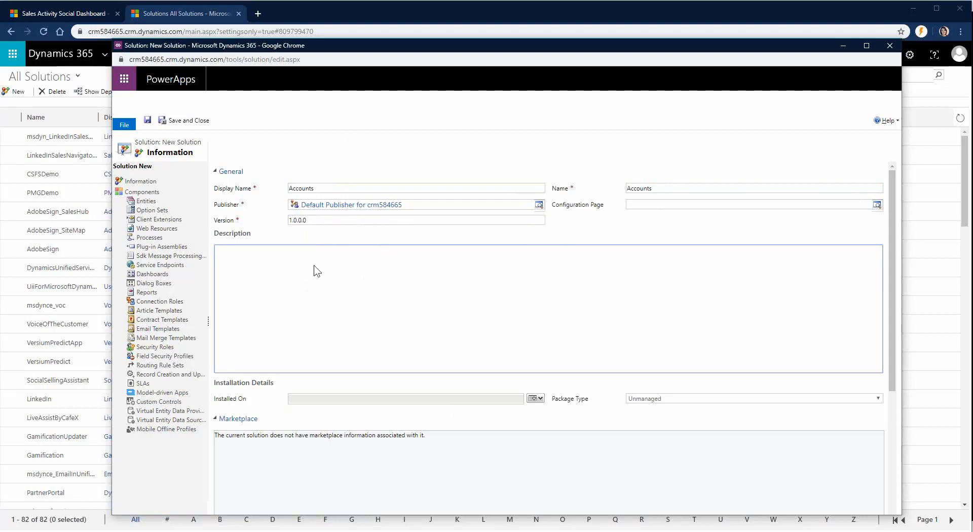
{"action": "left_click", "coordinate": [322, 220]}
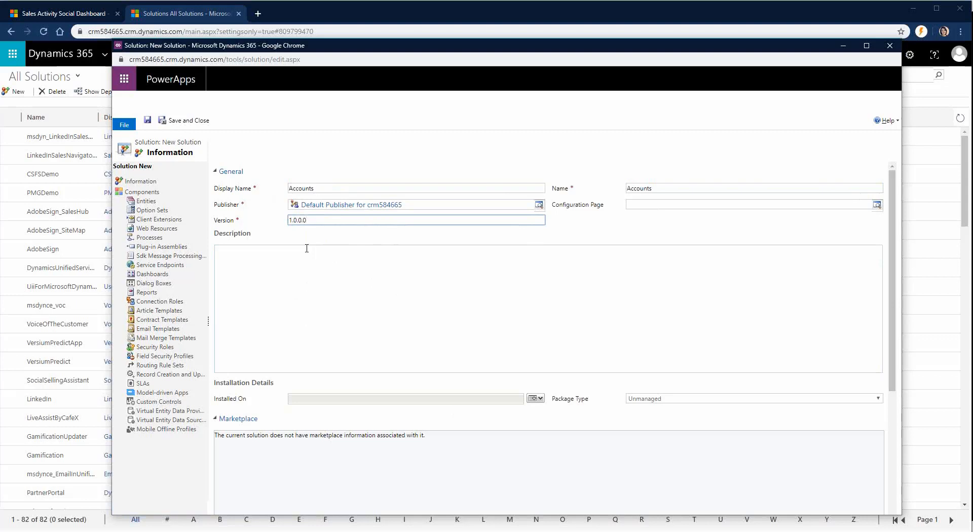
{"action": "left_click", "coordinate": [378, 256]}
{"action": "type", "text": "Minor"}
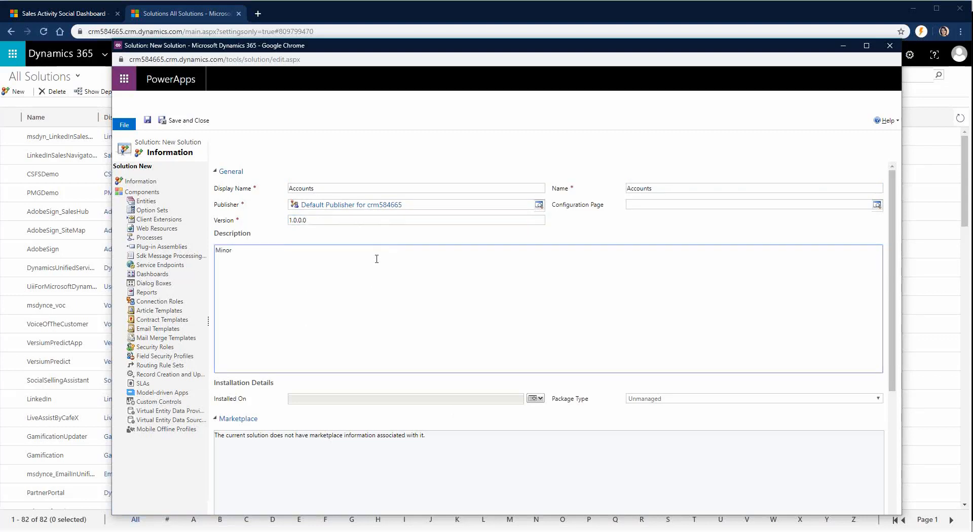
{"action": "type", "text": " edits to Account entity"}
{"action": "left_click", "coordinate": [147, 120]}
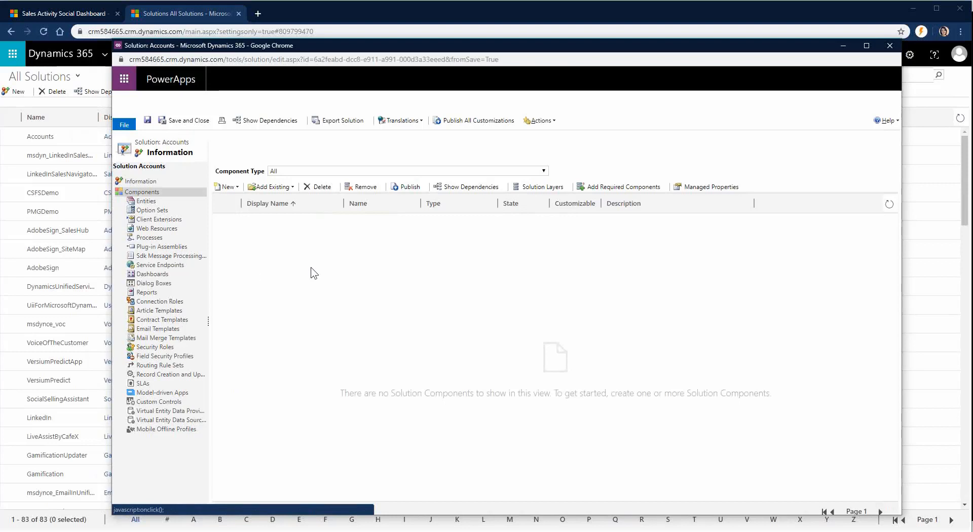
Step: Add the existing Account entity to the Accounts solution
{"action": "left_click", "coordinate": [289, 187]}
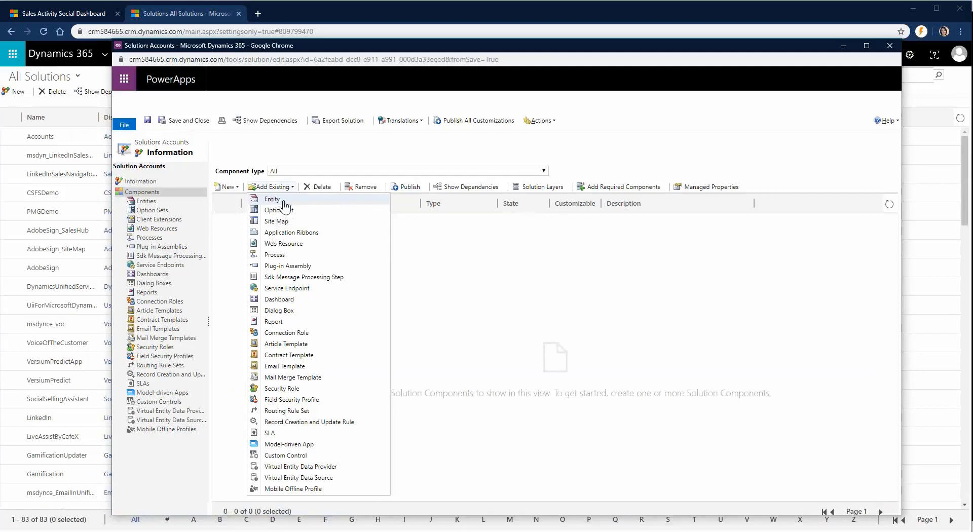
{"action": "left_click", "coordinate": [280, 200]}
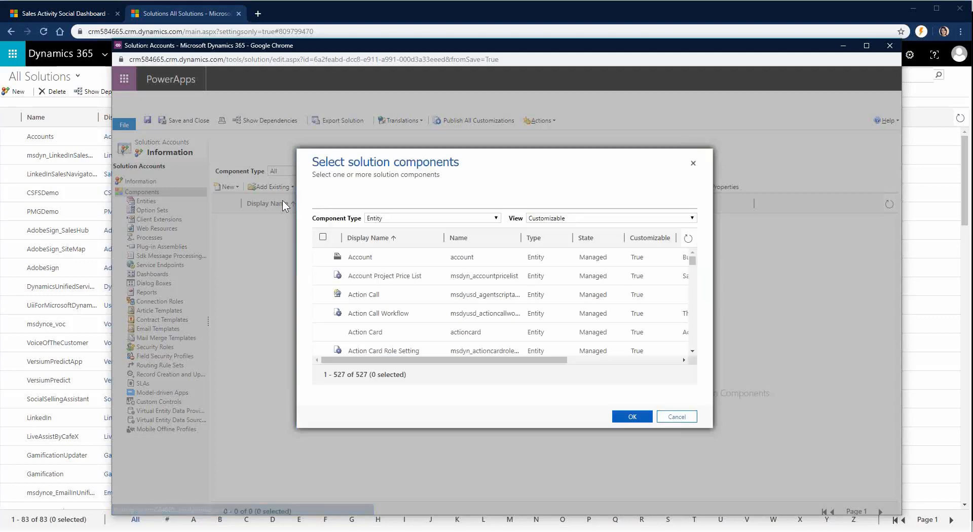
{"action": "left_click", "coordinate": [323, 257]}
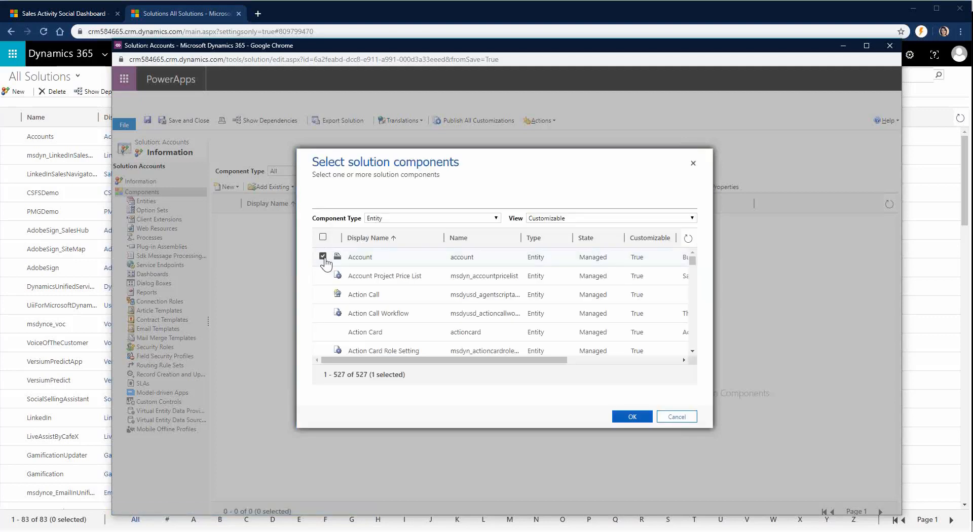
{"action": "left_click", "coordinate": [635, 417]}
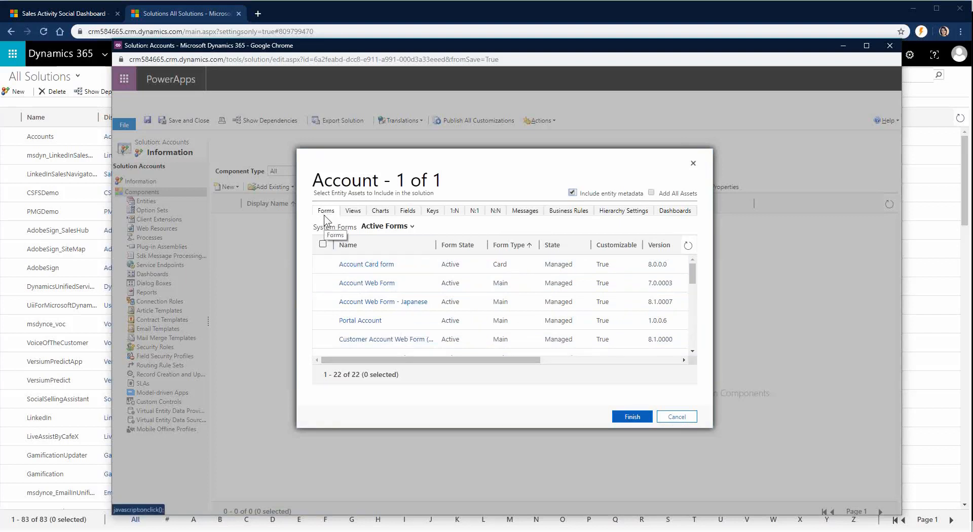
Step: Include the main Account form and Active Accounts view as assets, then finish
{"action": "scroll", "coordinate": [326, 273], "scroll_direction": "down", "scroll_amount": 2}
{"action": "scroll", "coordinate": [327, 278], "scroll_direction": "down", "scroll_amount": 3}
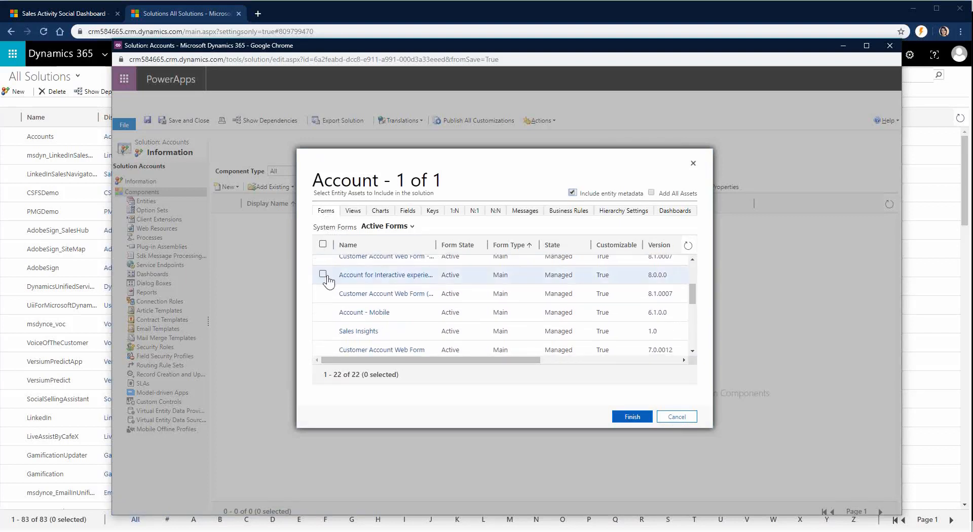
{"action": "left_click", "coordinate": [323, 267]}
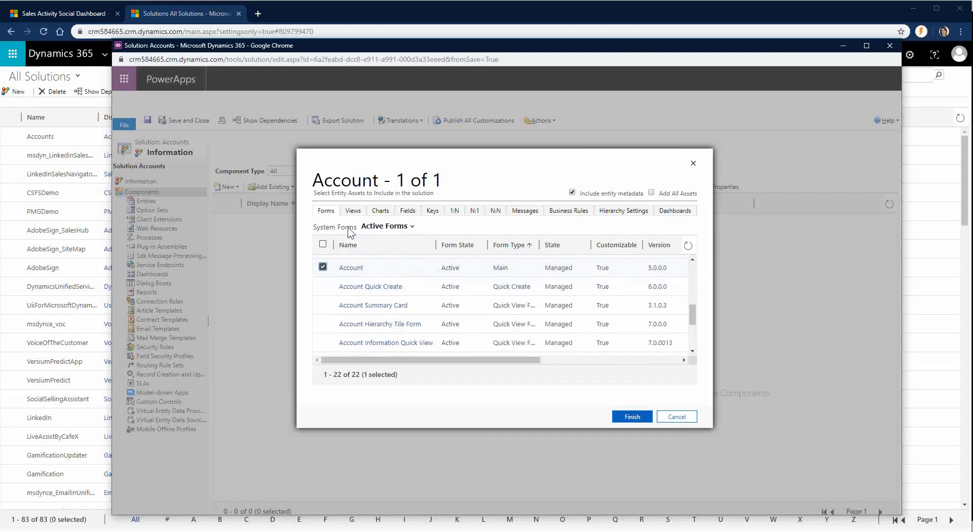
{"action": "left_click", "coordinate": [353, 211]}
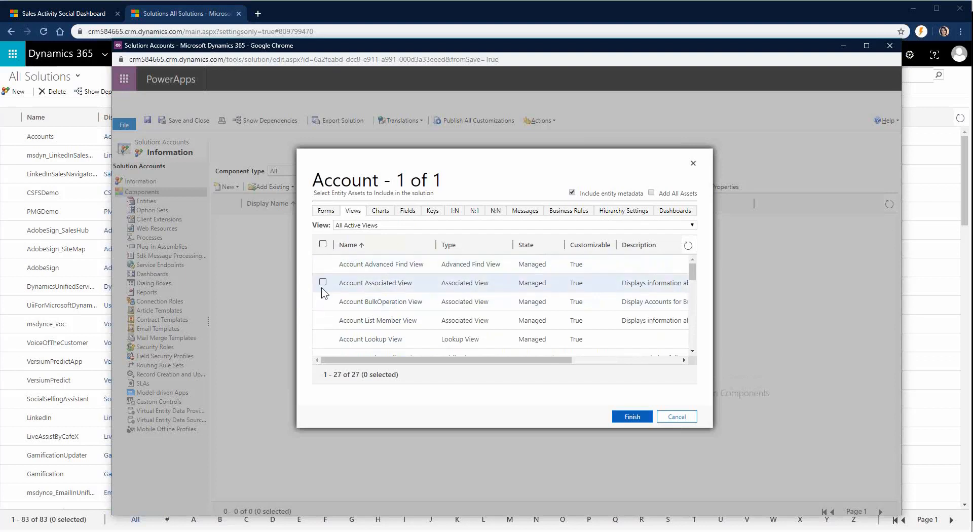
{"action": "scroll", "coordinate": [323, 293], "scroll_direction": "down", "scroll_amount": 5}
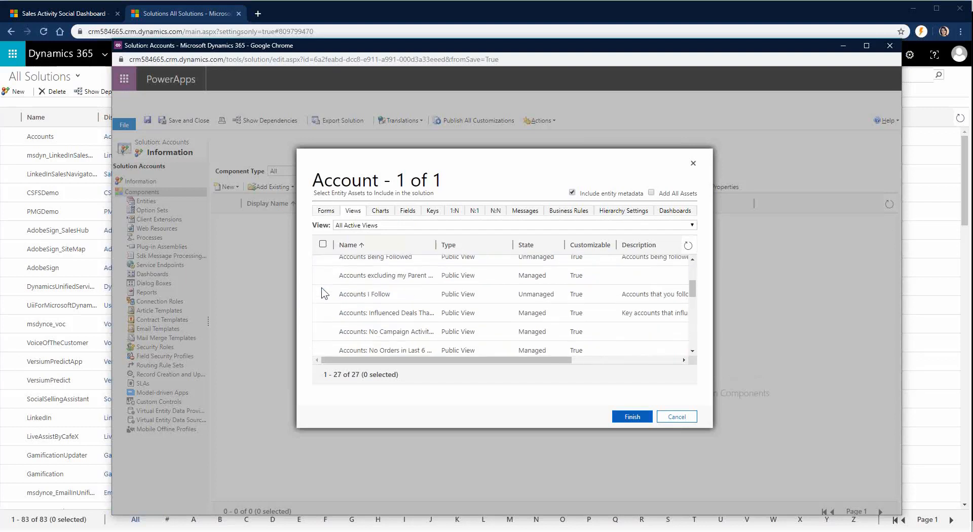
{"action": "scroll", "coordinate": [322, 293], "scroll_direction": "down", "scroll_amount": 3}
{"action": "left_click", "coordinate": [323, 286]}
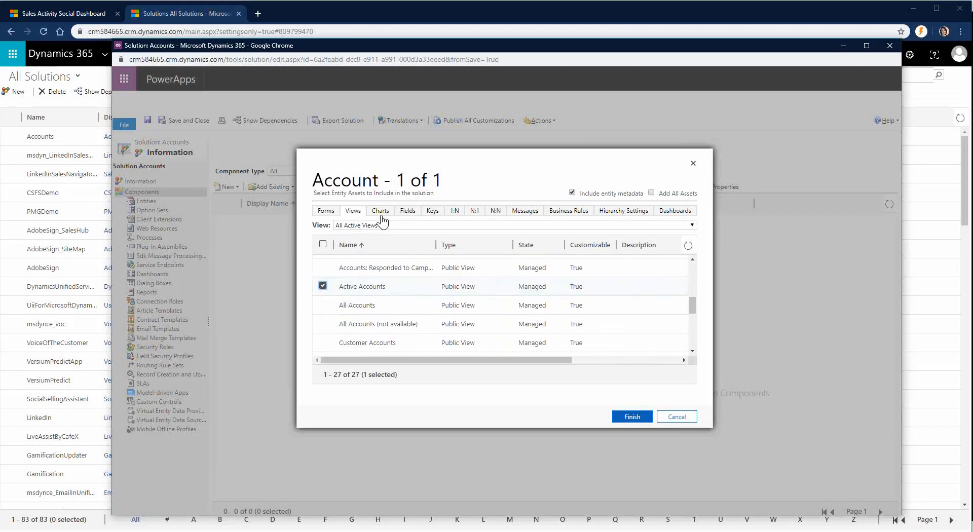
{"action": "left_click", "coordinate": [411, 213]}
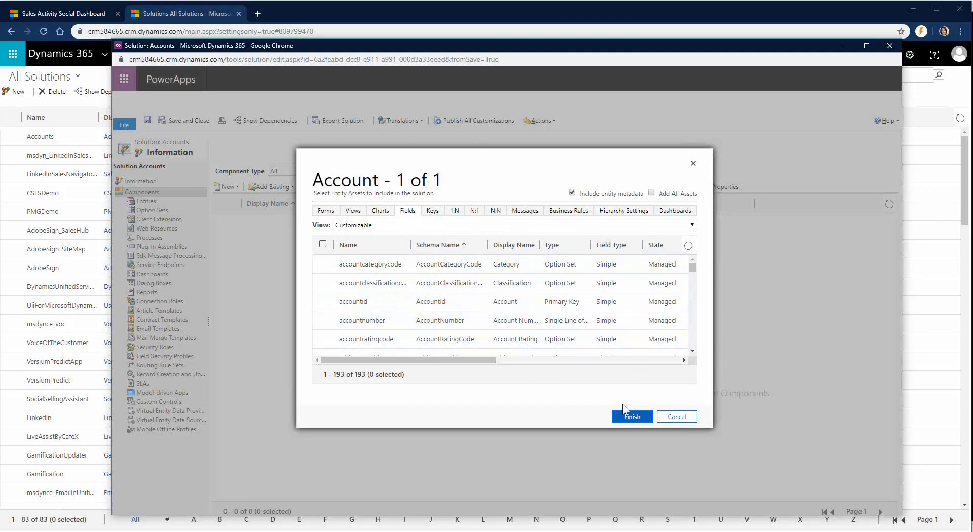
{"action": "left_click", "coordinate": [629, 421]}
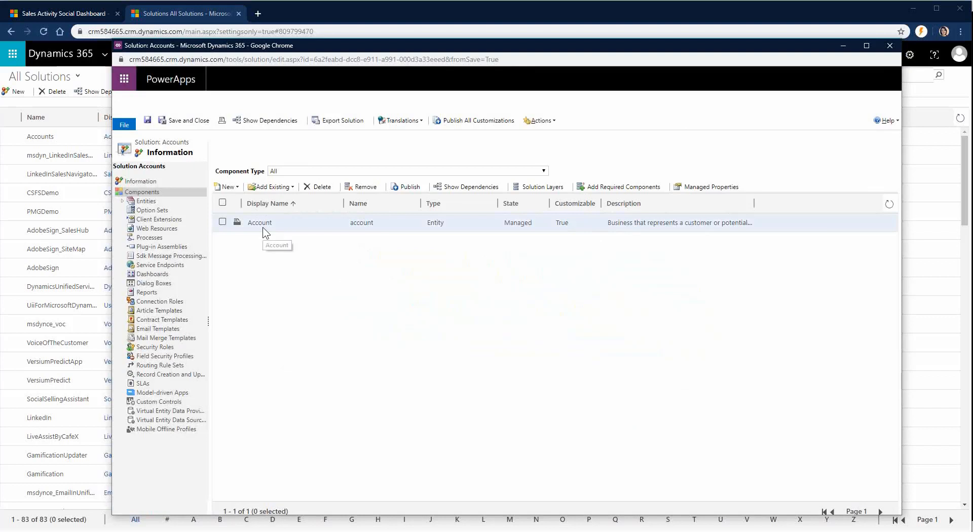
Step: Expand Entities and the Account node in the solution tree
{"action": "left_click", "coordinate": [123, 202]}
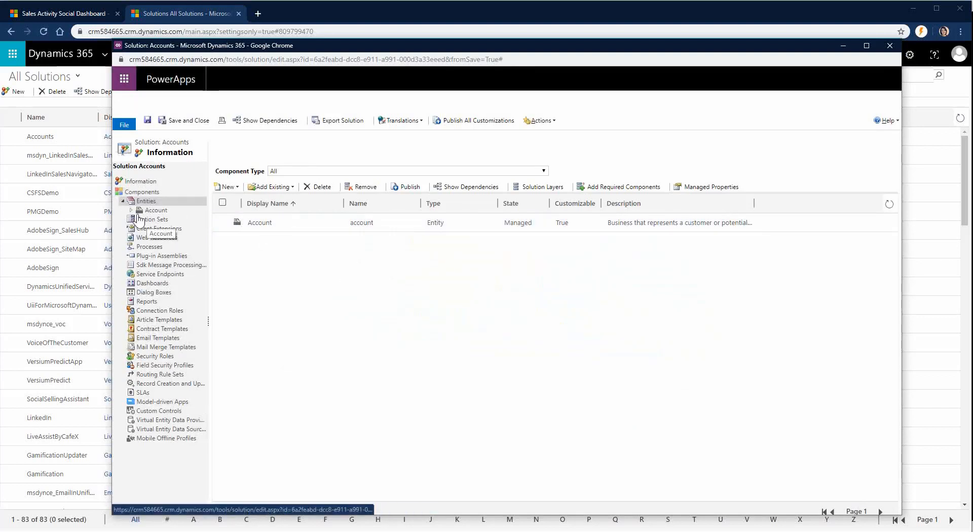
{"action": "left_click", "coordinate": [131, 210]}
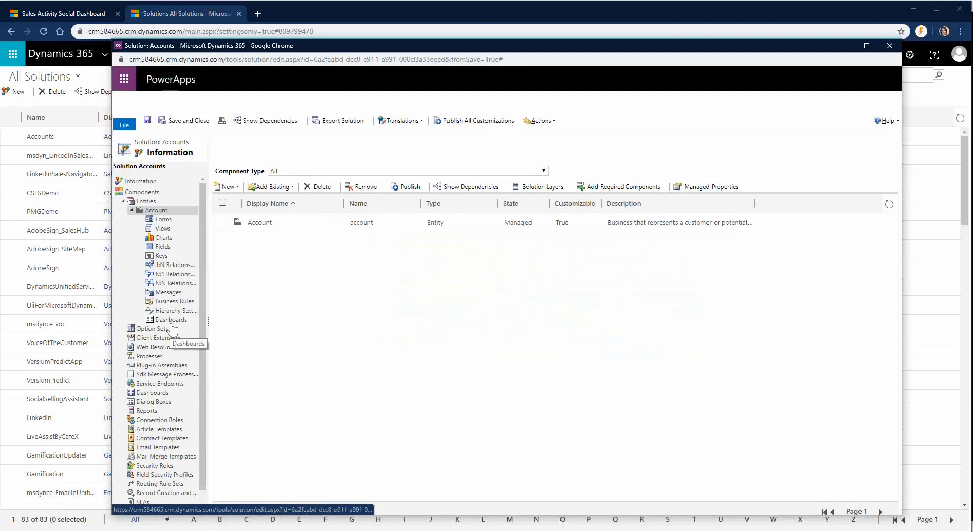
Step: Show the Account entity's forms, listing the main Account form
{"action": "left_click", "coordinate": [165, 220]}
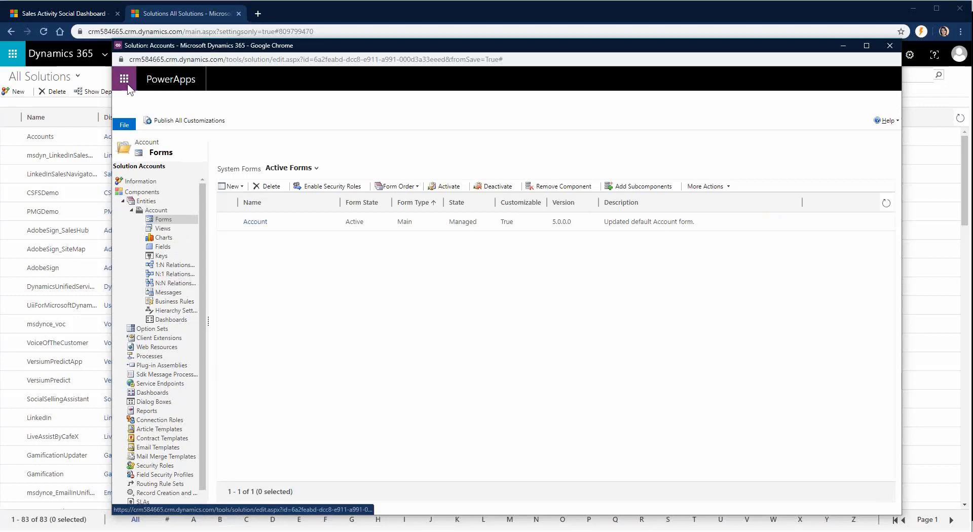
Step: Return to the Sales Hub and open the Active Accounts list of 91 accounts
{"action": "left_click", "coordinate": [147, 13]}
{"action": "left_click", "coordinate": [60, 13]}
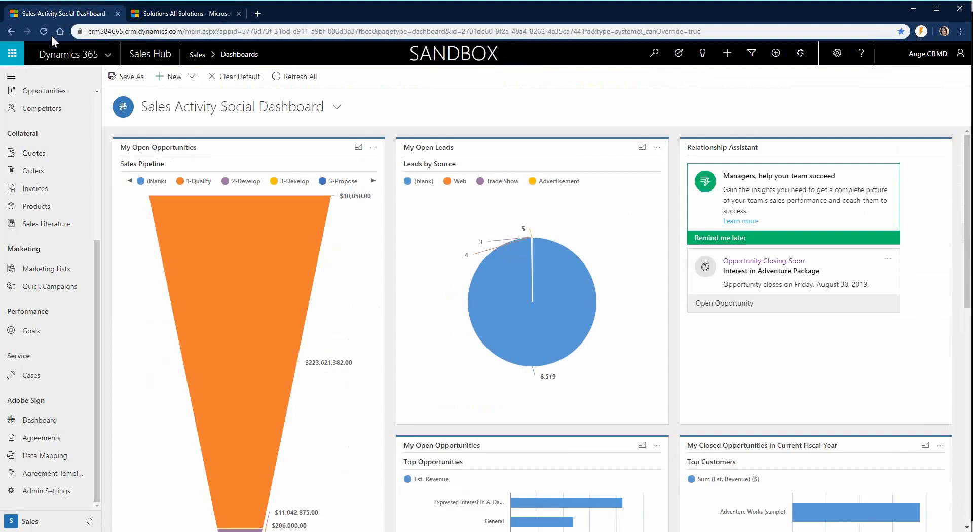
{"action": "scroll", "coordinate": [34, 308], "scroll_direction": "up", "scroll_amount": 5}
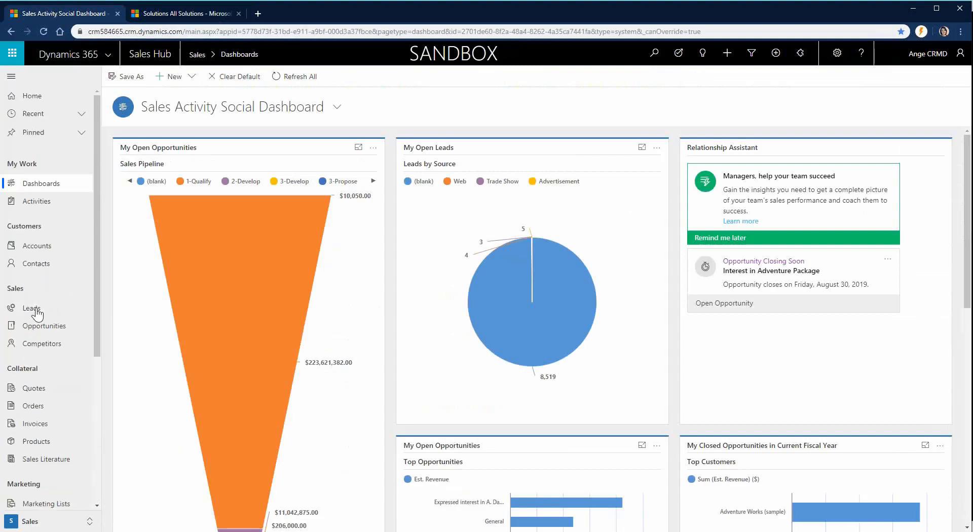
{"action": "left_click", "coordinate": [36, 249]}
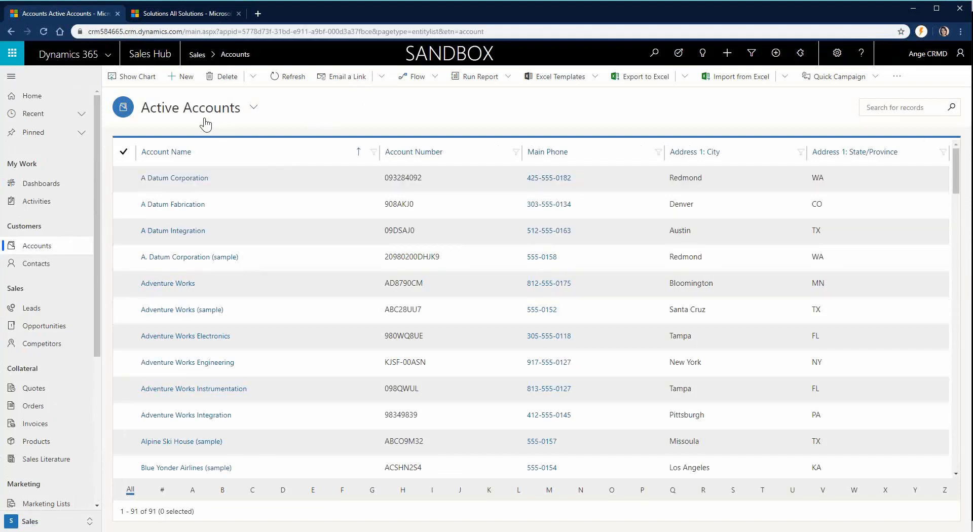
Step: Open the Adventure Works (sample) account, then the main Account form in the form editor
{"action": "left_click", "coordinate": [190, 310]}
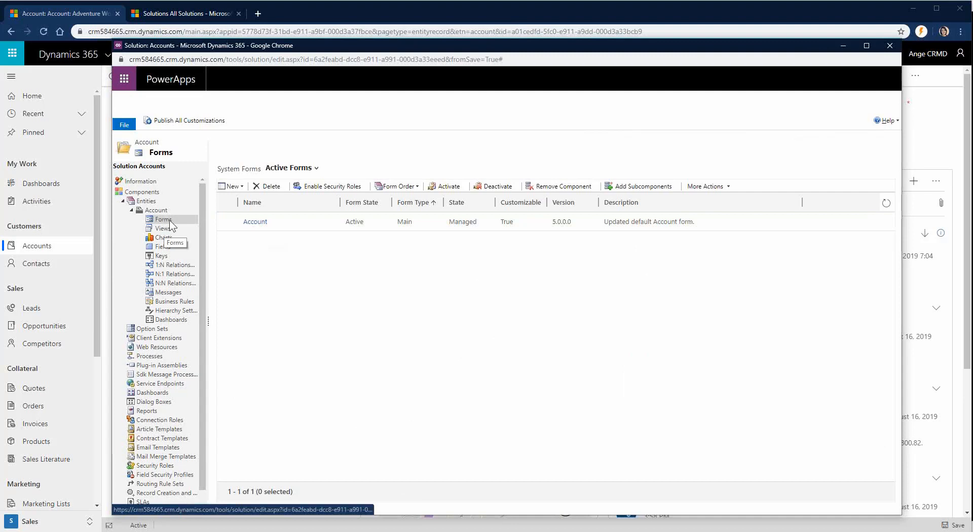
{"action": "left_click", "coordinate": [256, 223]}
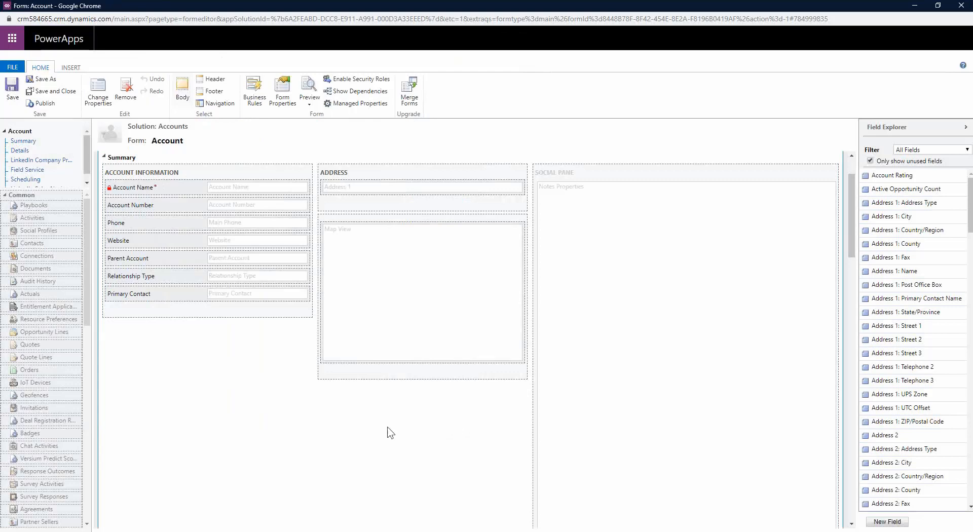
Step: Scroll the form canvas up to the Header holding Annual Revenue, Number of Employees and Owner
{"action": "scroll", "coordinate": [246, 373], "scroll_direction": "up", "scroll_amount": 2}
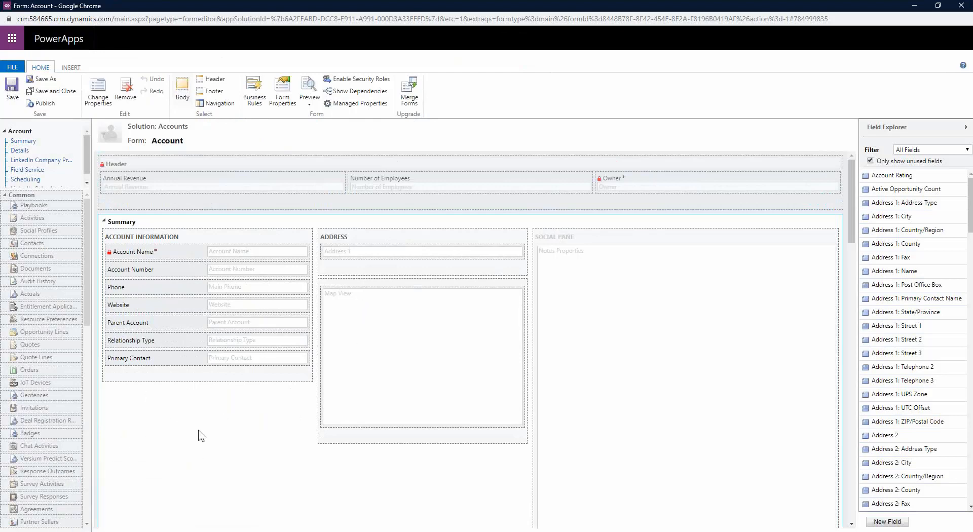
Step: Move the Map View section below Account Information, then select the form's Header
{"action": "left_click", "coordinate": [339, 289]}
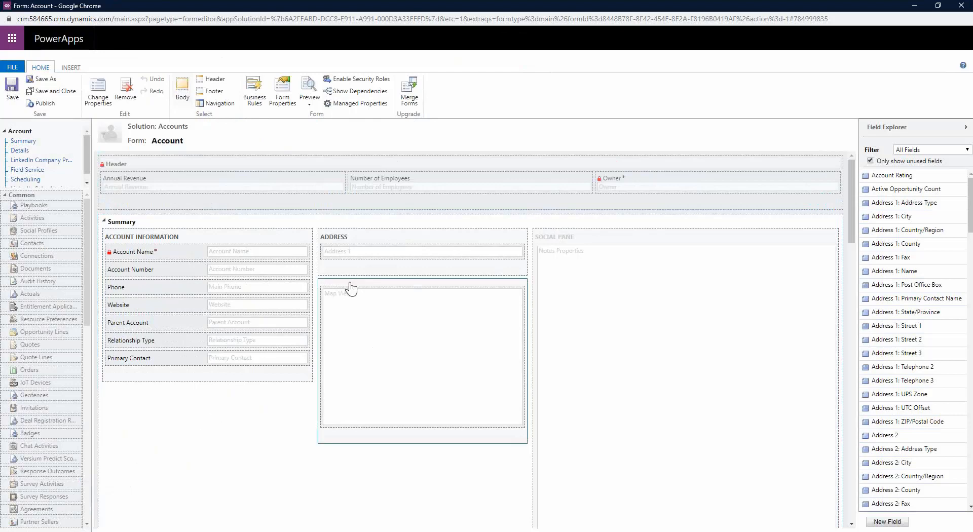
{"action": "left_click_drag", "start_coordinate": [359, 288], "coordinate": [238, 394]}
{"action": "left_click_drag", "start_coordinate": [330, 282], "coordinate": [192, 341]}
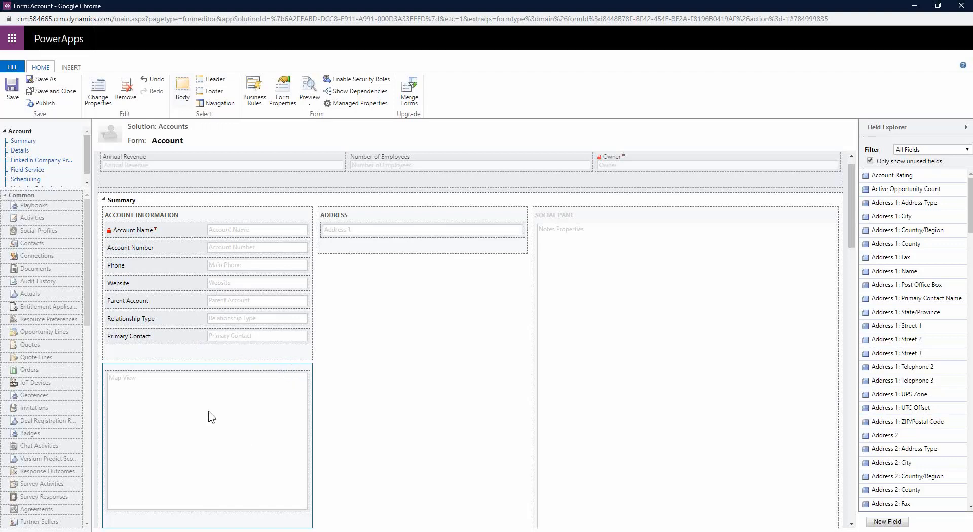
{"action": "scroll", "coordinate": [212, 416], "scroll_direction": "up", "scroll_amount": 1}
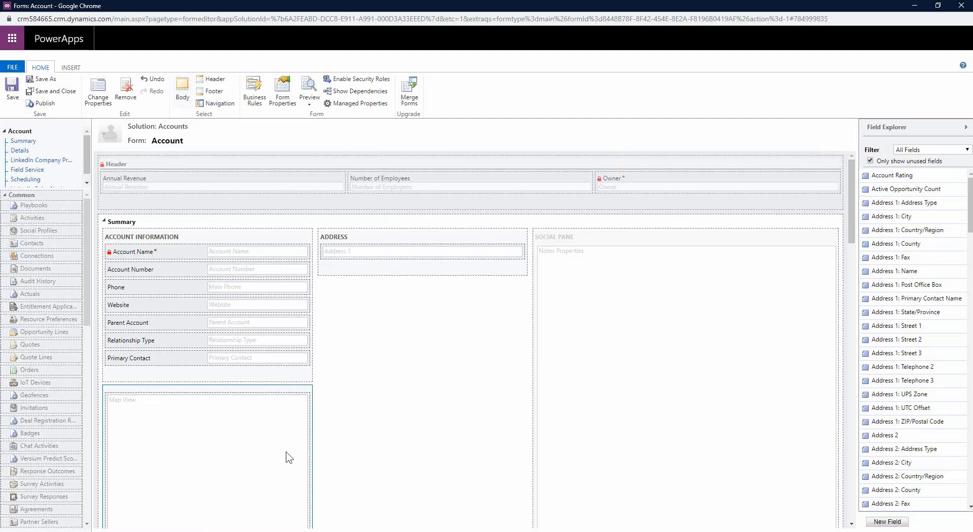
{"action": "left_click", "coordinate": [262, 207]}
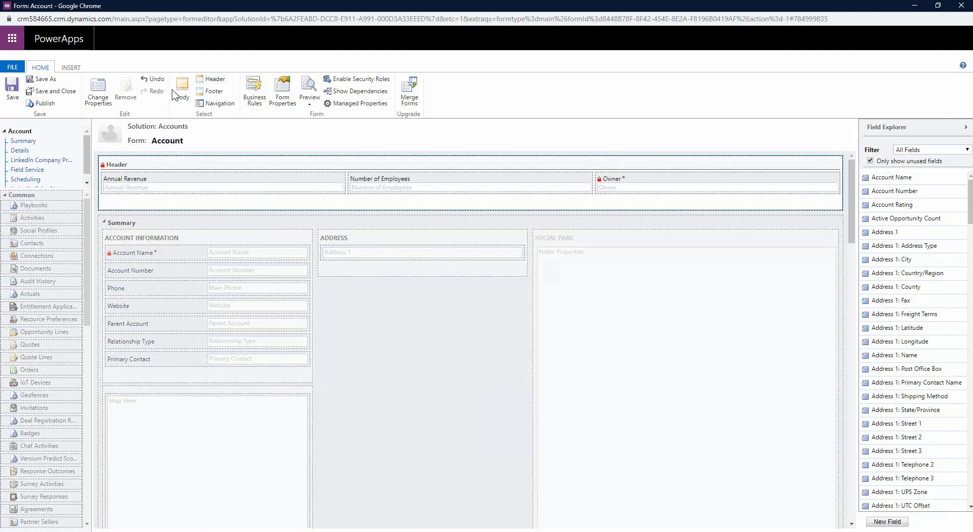
{"action": "left_click", "coordinate": [181, 97]}
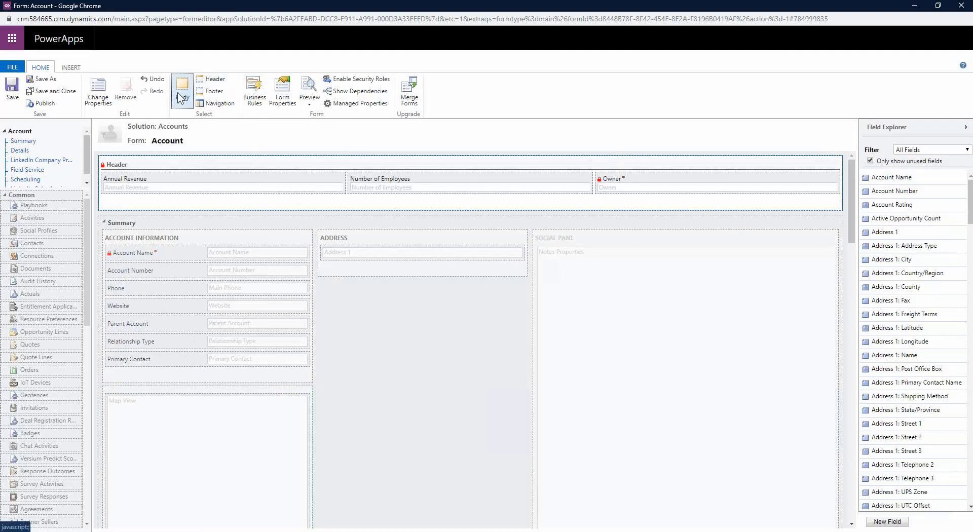
{"action": "left_click", "coordinate": [214, 91]}
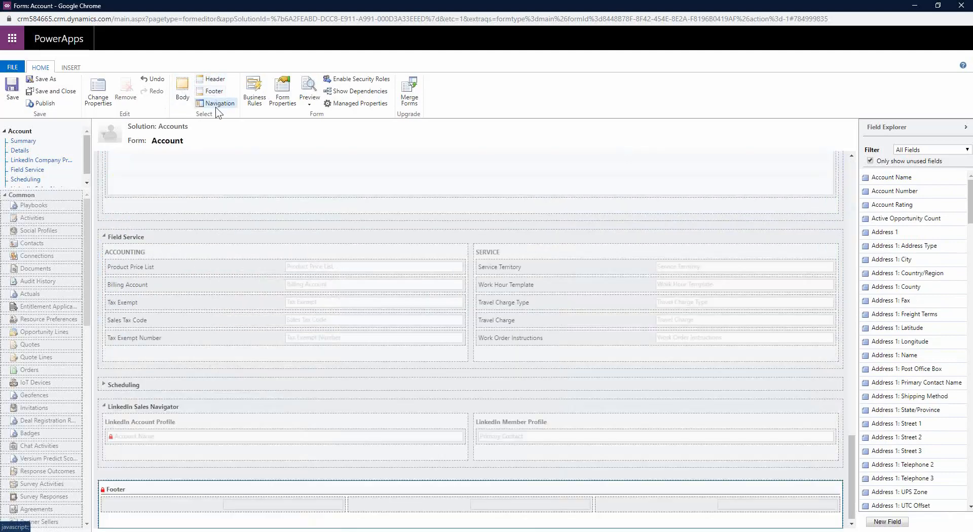
{"action": "left_click", "coordinate": [215, 81]}
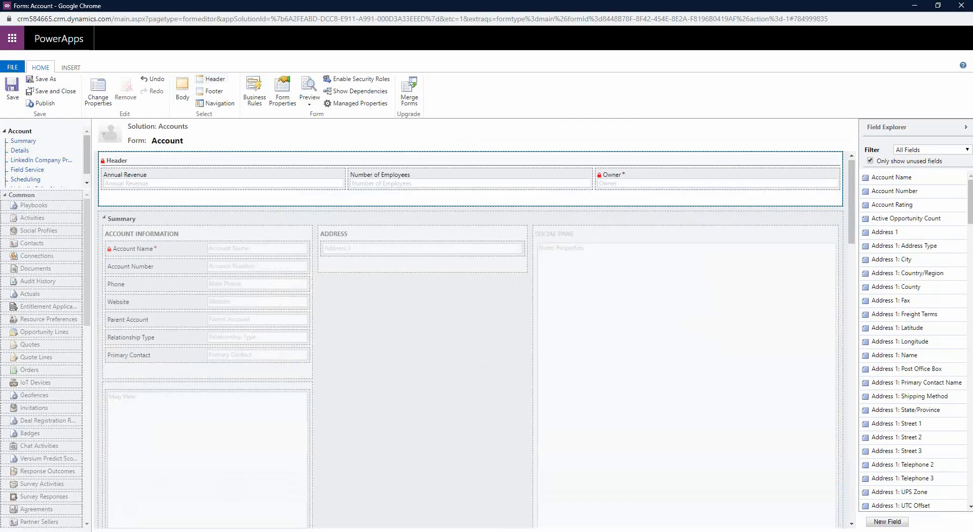
{"action": "mouse_move", "coordinate": [215, 531]}
{"action": "left_click", "coordinate": [119, 502]}
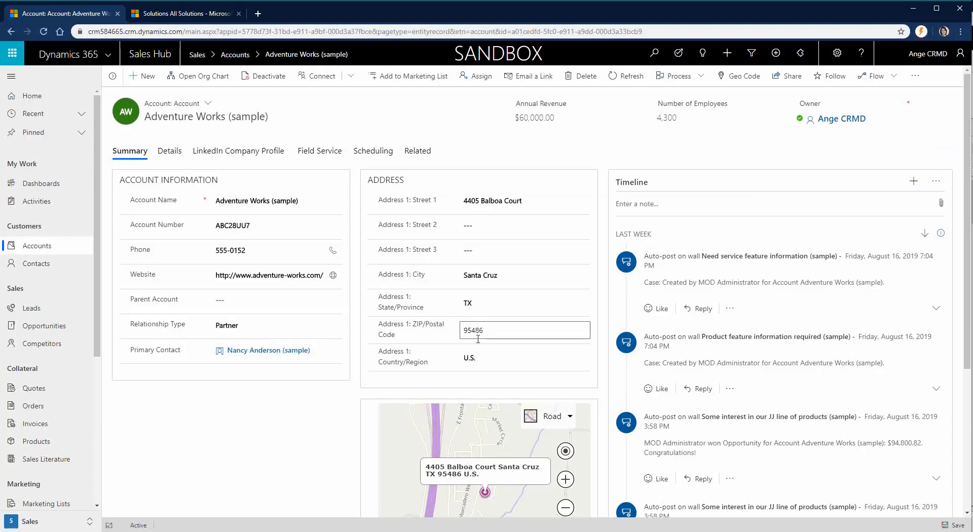
{"action": "scroll", "coordinate": [477, 339], "scroll_direction": "down", "scroll_amount": 5}
{"action": "left_click_drag", "start_coordinate": [455, 273], "coordinate": [393, 306]}
{"action": "left_click_drag", "start_coordinate": [466, 268], "coordinate": [400, 324]}
{"action": "scroll", "coordinate": [310, 334], "scroll_direction": "up", "scroll_amount": 3}
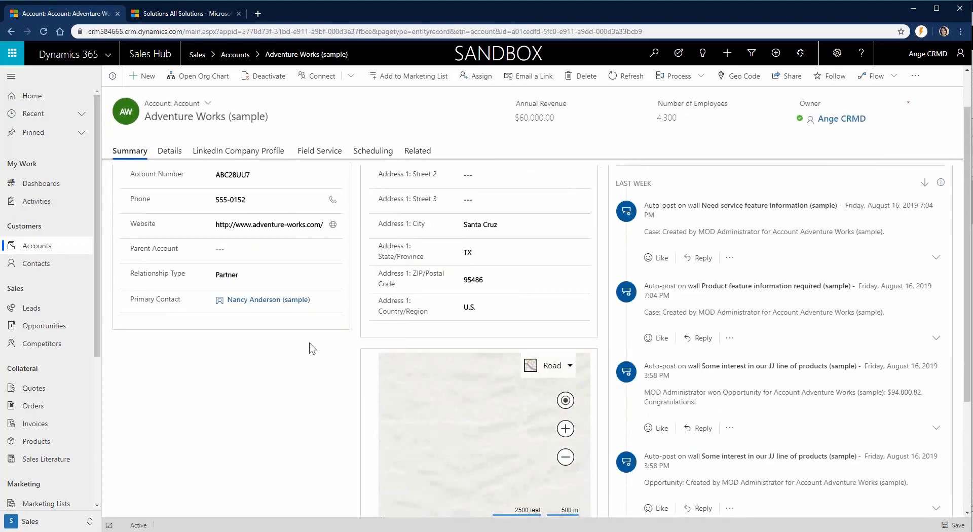
{"action": "mouse_move", "coordinate": [216, 531]}
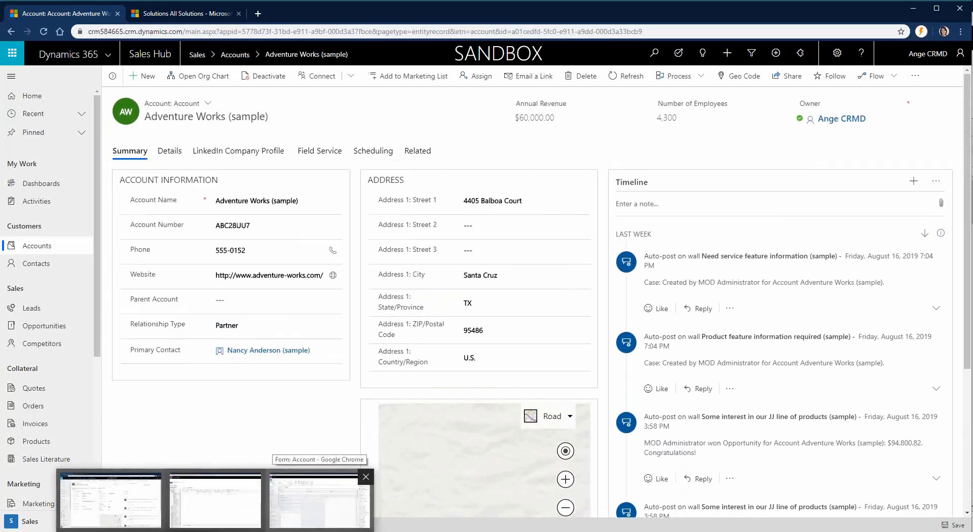
{"action": "left_click", "coordinate": [319, 499]}
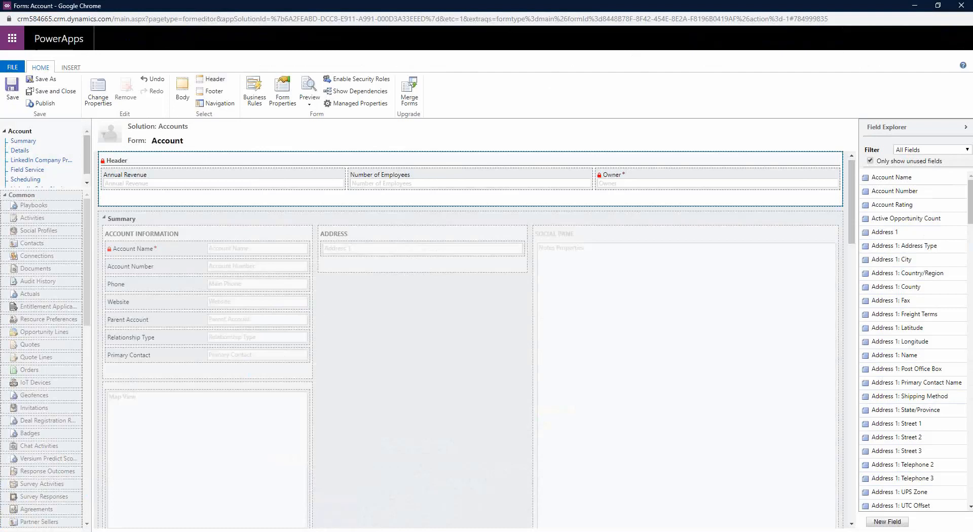
Step: Remove Annual Revenue and Number of Employees from the header, leaving only Owner
{"action": "left_click", "coordinate": [237, 178]}
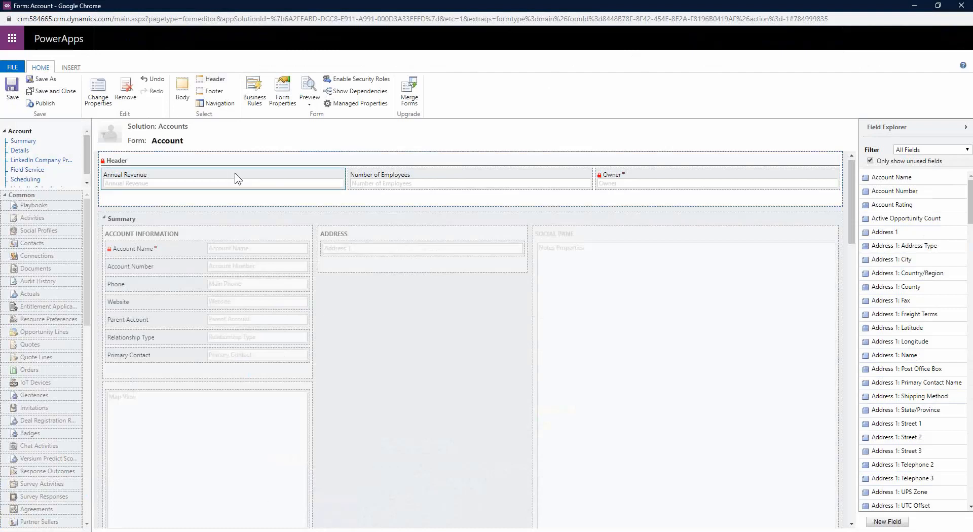
{"action": "left_click", "coordinate": [128, 95]}
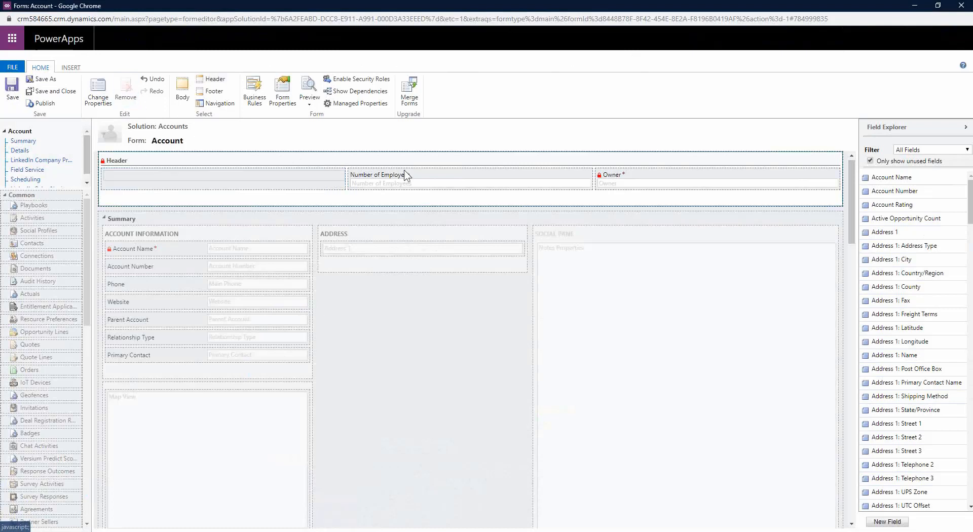
{"action": "left_click", "coordinate": [427, 179]}
{"action": "key", "text": "Delete"}
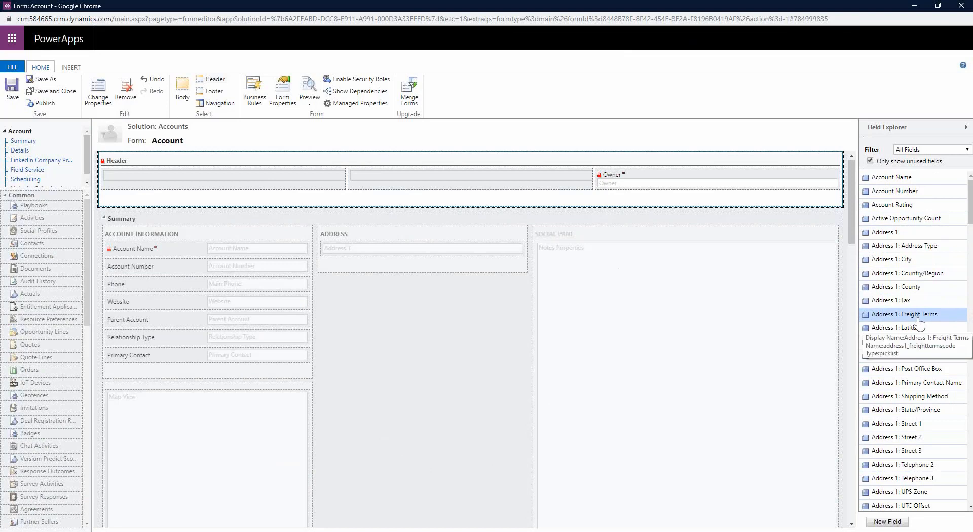
Step: Add Account Number and Relationship Type to the header from all fields, and save the form
{"action": "left_click", "coordinate": [871, 160]}
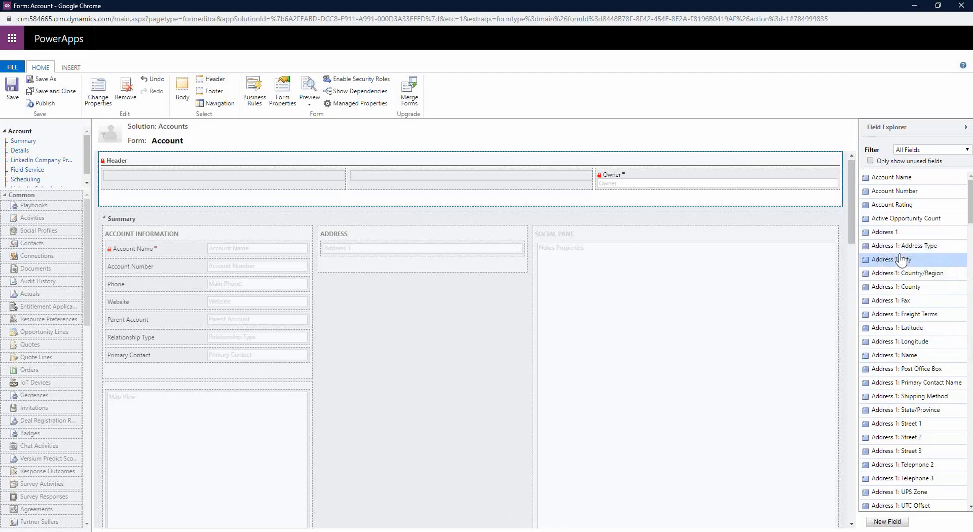
{"action": "left_click_drag", "start_coordinate": [889, 191], "coordinate": [497, 183]}
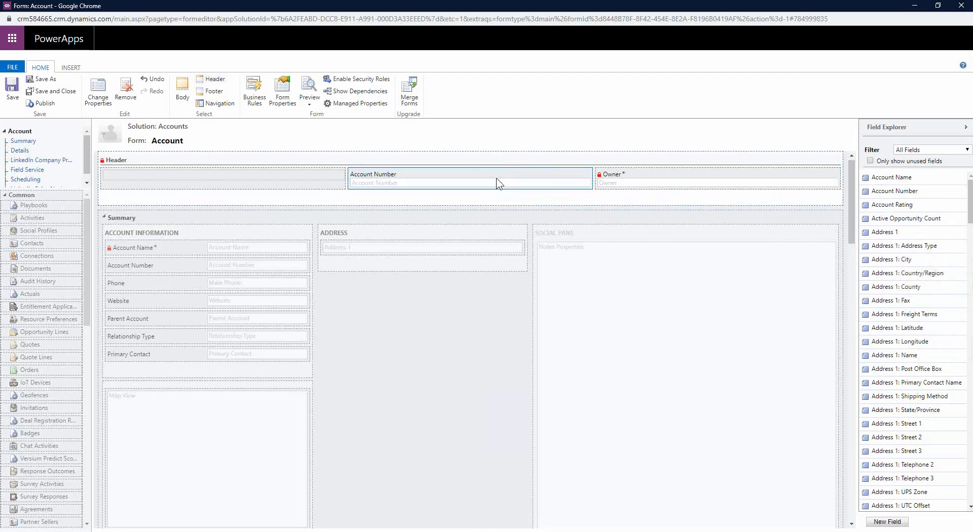
{"action": "scroll", "coordinate": [889, 294], "scroll_direction": "down", "scroll_amount": 10}
{"action": "scroll", "coordinate": [892, 293], "scroll_direction": "down", "scroll_amount": 20}
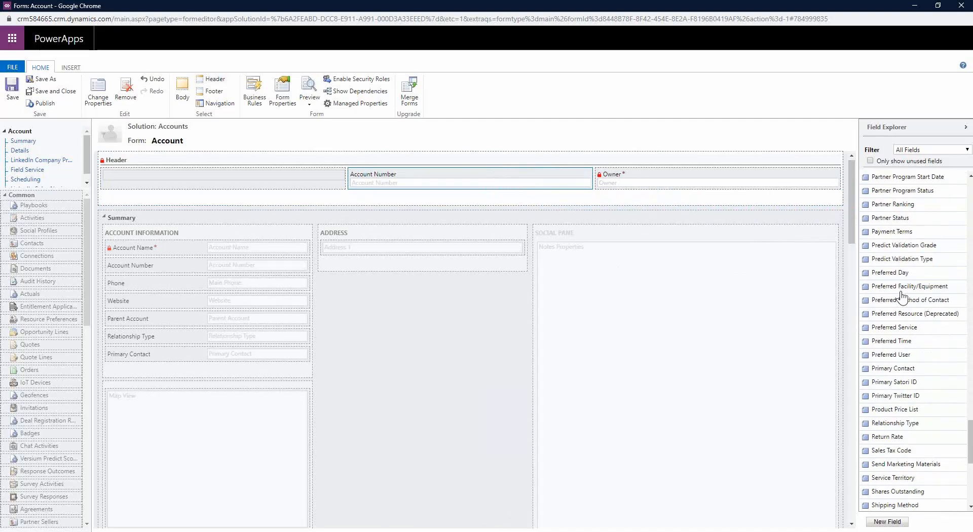
{"action": "left_click_drag", "start_coordinate": [895, 220], "coordinate": [283, 178]}
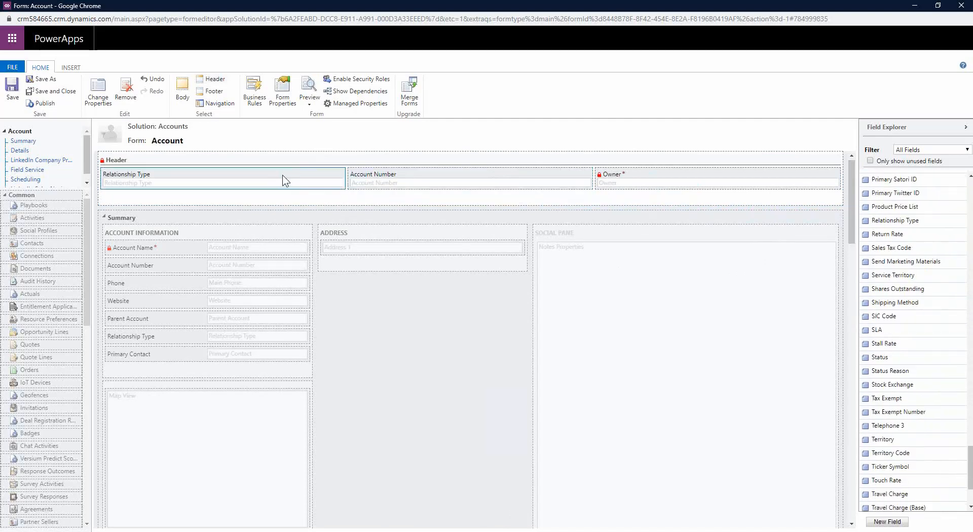
{"action": "left_click", "coordinate": [11, 86]}
Step: Delete Account Number and Relationship Type from the body's Account Information section and save
{"action": "left_click", "coordinate": [182, 96]}
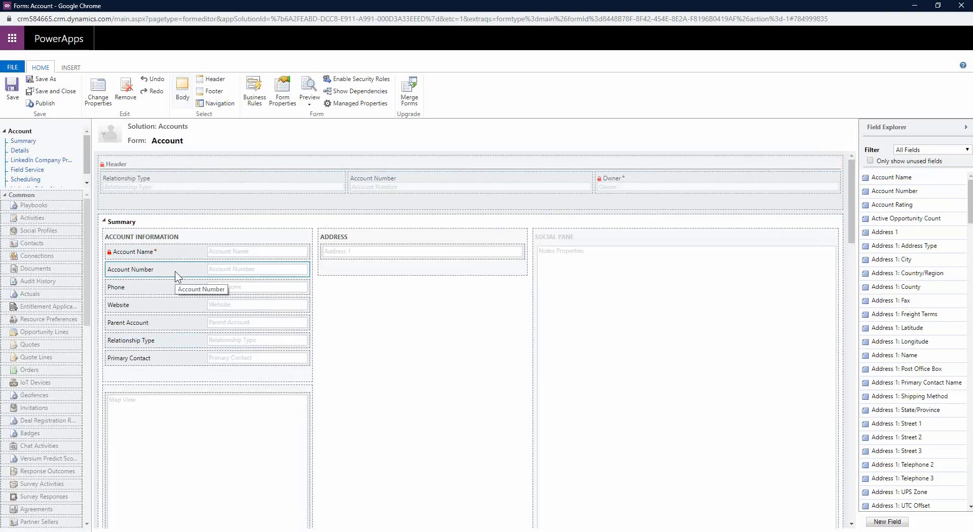
{"action": "key", "text": "Delete"}
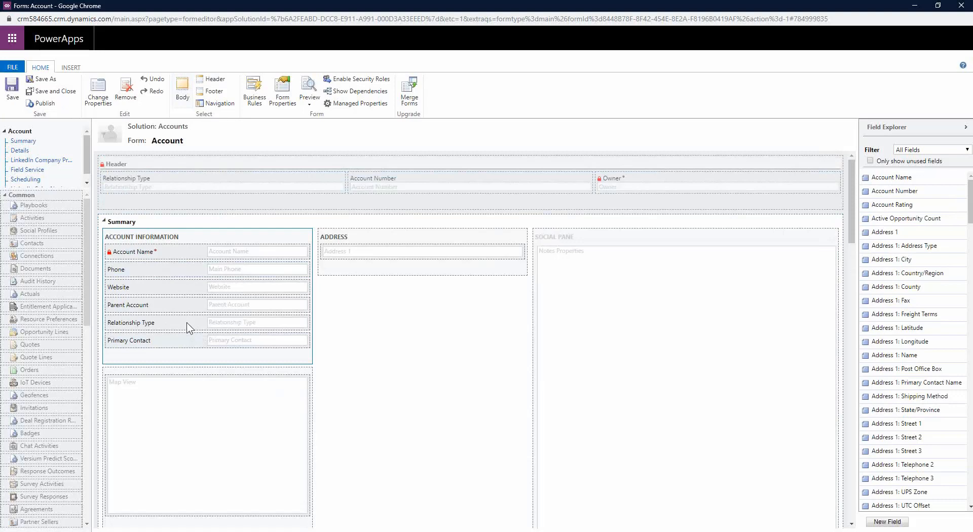
{"action": "left_click", "coordinate": [136, 322]}
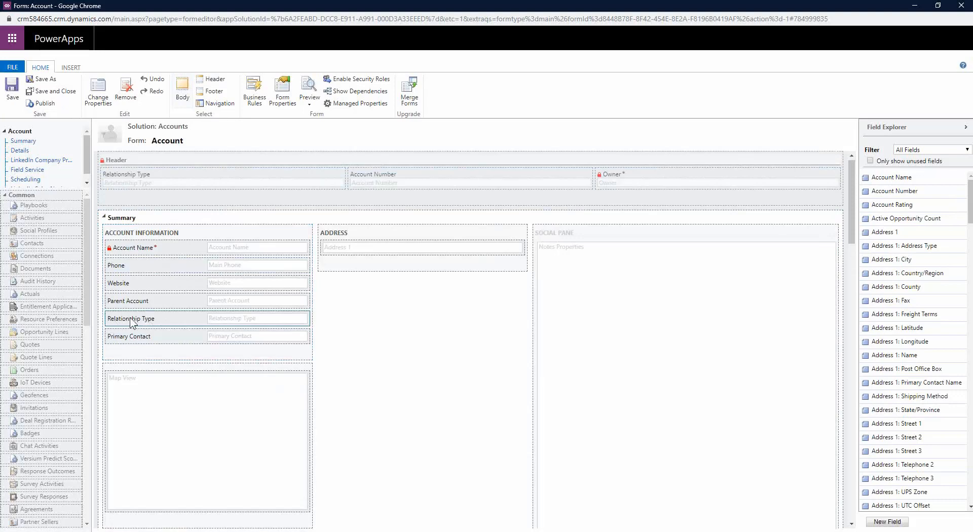
{"action": "left_click", "coordinate": [126, 94]}
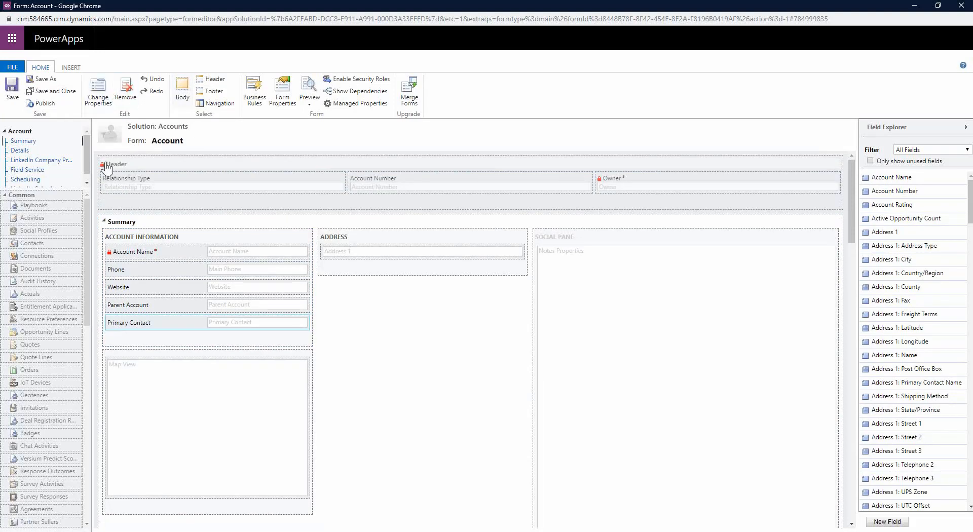
{"action": "left_click", "coordinate": [16, 92]}
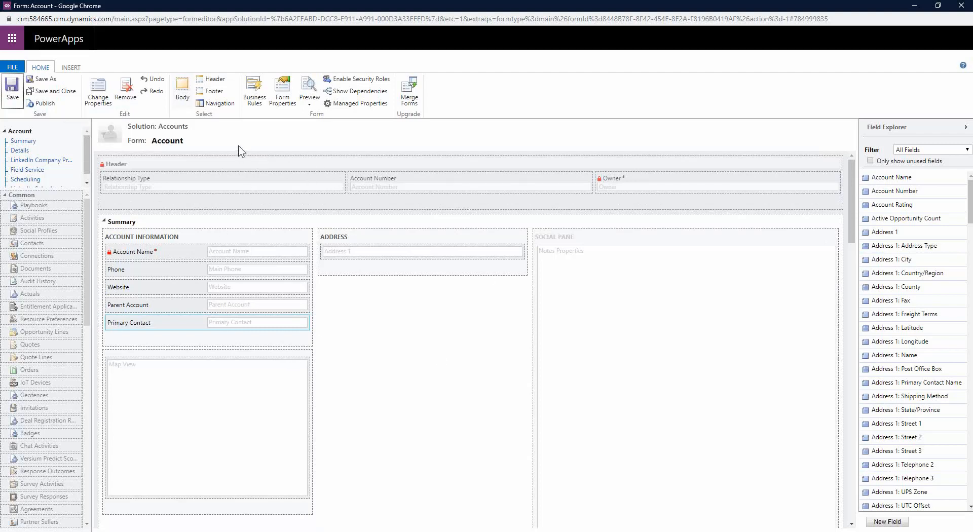
Step: Publish the Account form changes and return to the Adventure Works (sample) account window
{"action": "left_click", "coordinate": [45, 104]}
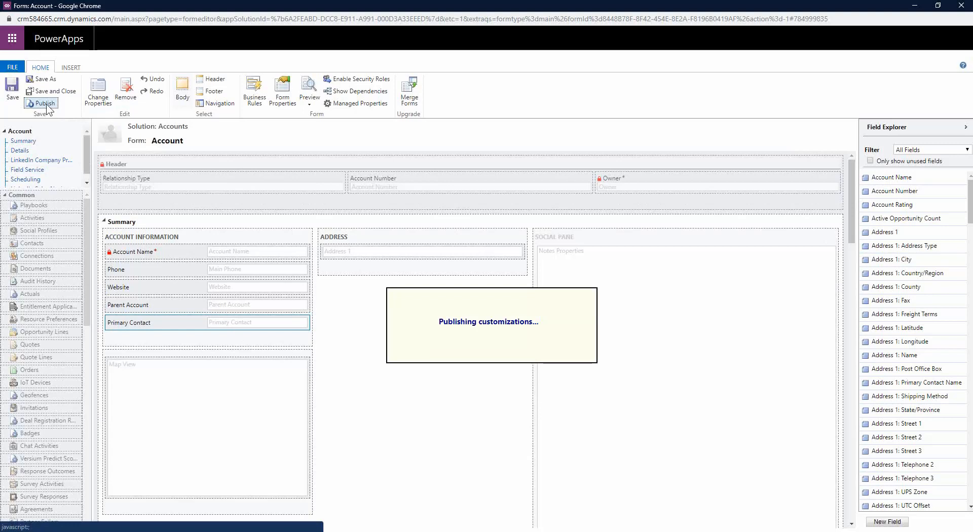
{"action": "mouse_move", "coordinate": [216, 531]}
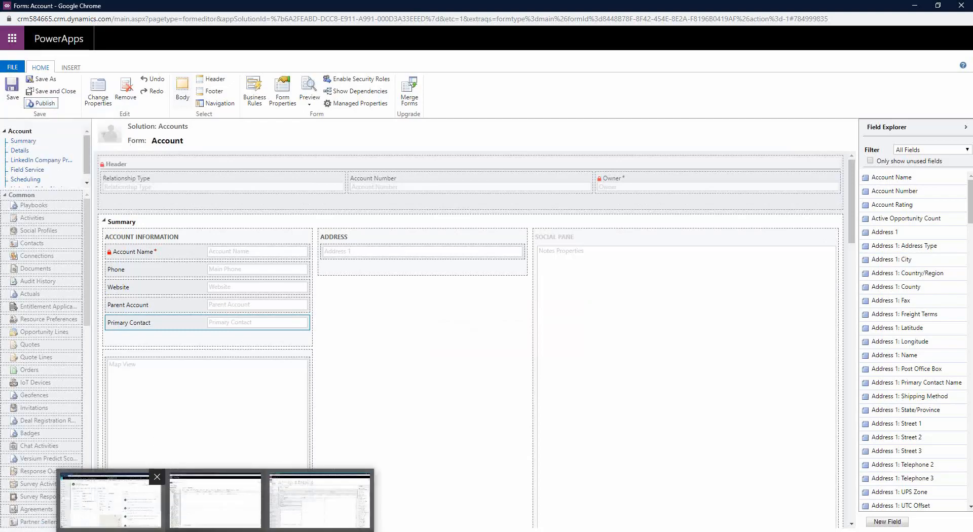
{"action": "left_click", "coordinate": [110, 506]}
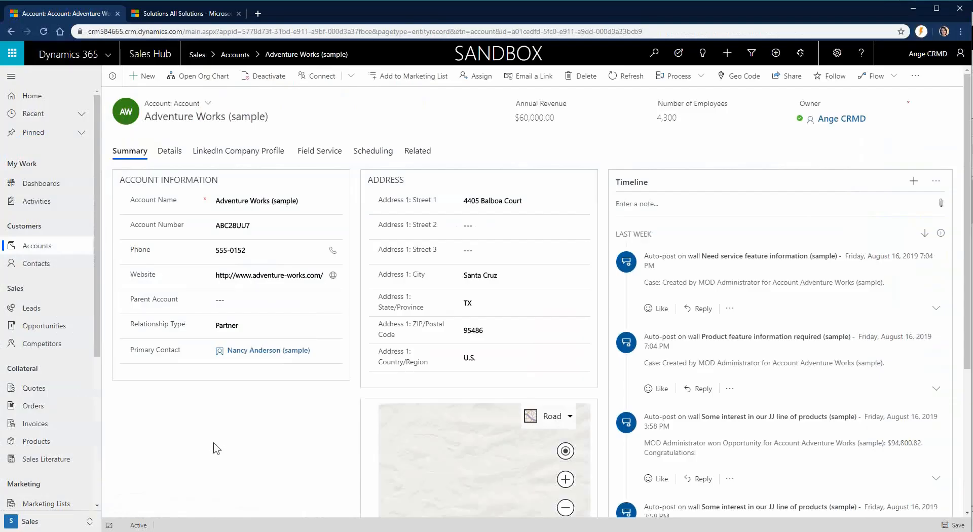
Step: Reload the Adventure Works record to see the new header, close the form editor, and return to Solution: Accounts
{"action": "left_click", "coordinate": [45, 33]}
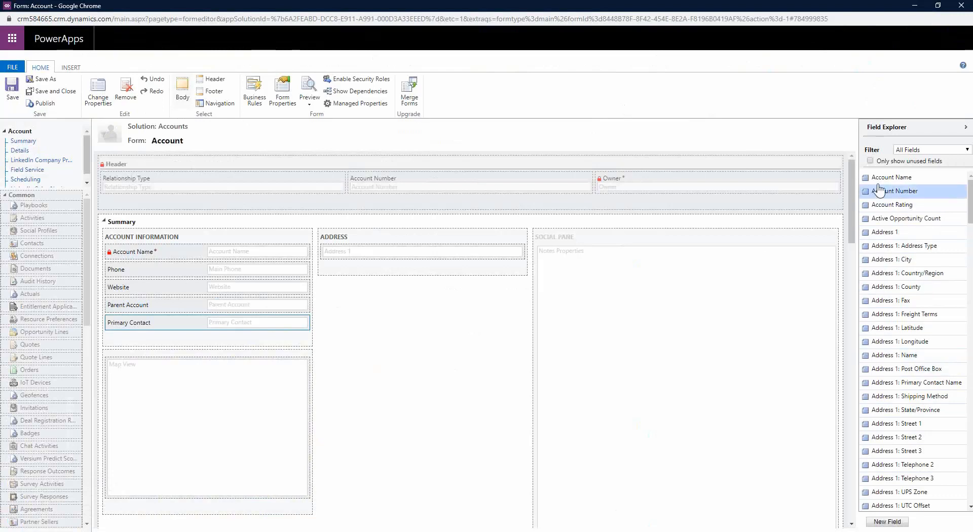
{"action": "left_click", "coordinate": [880, 525]}
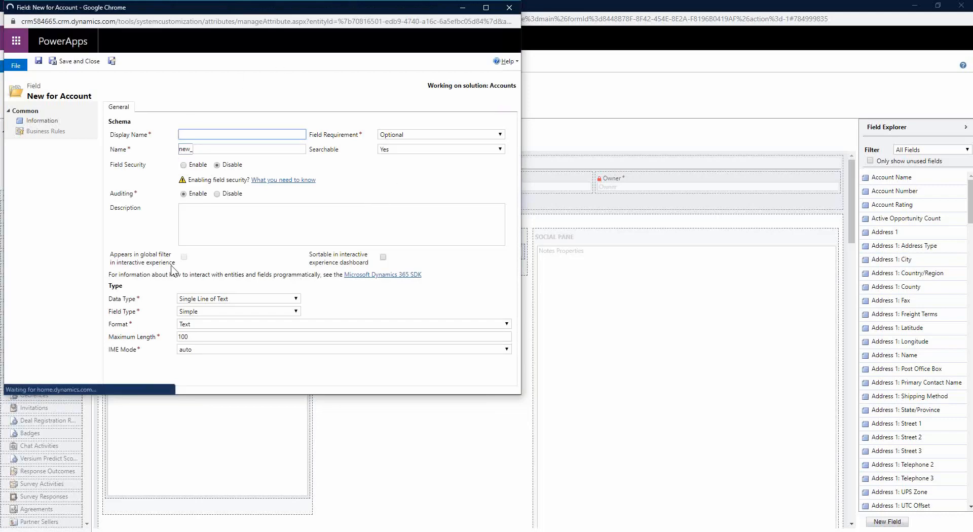
{"action": "left_click", "coordinate": [509, 8]}
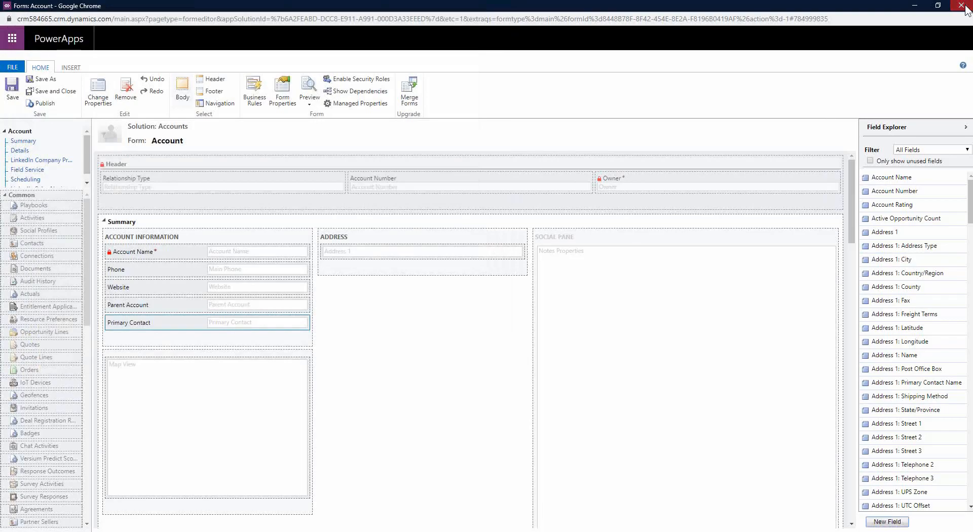
{"action": "left_click", "coordinate": [965, 7]}
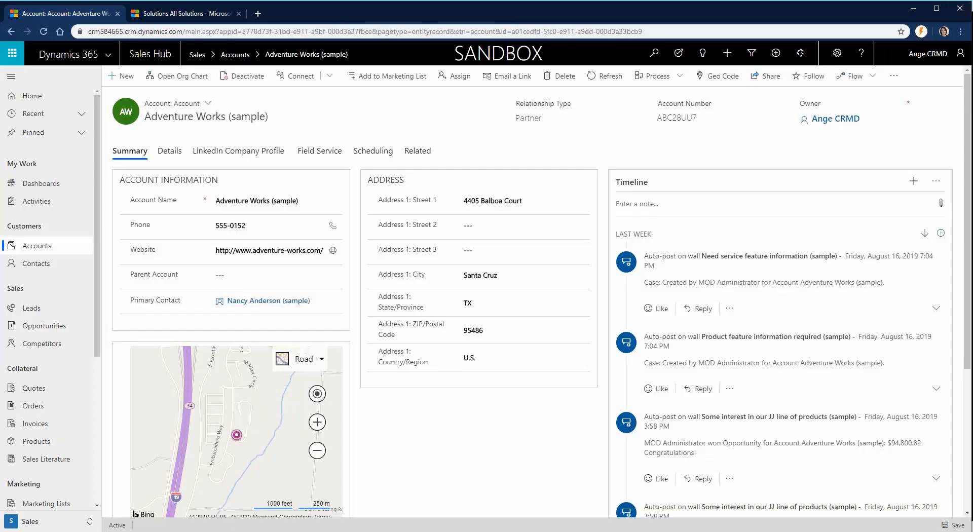
{"action": "mouse_move", "coordinate": [175, 530]}
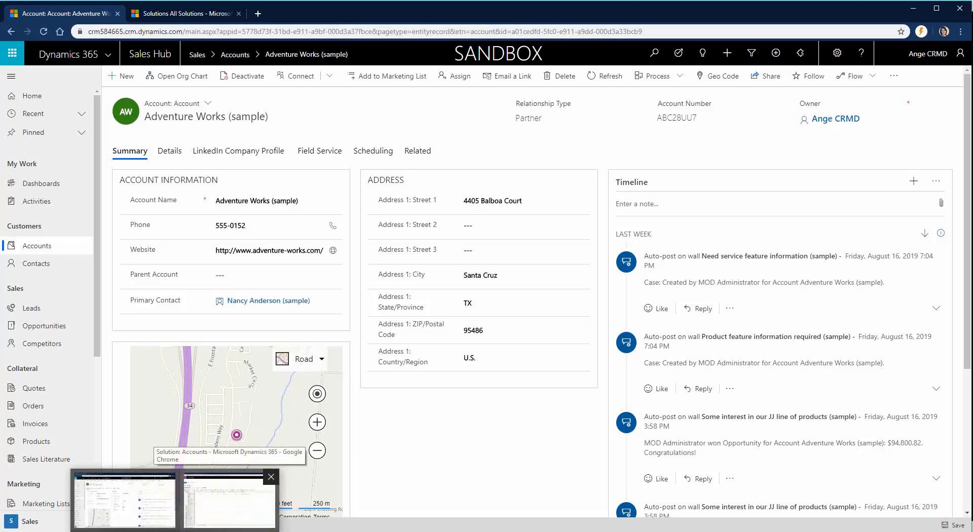
{"action": "left_click", "coordinate": [227, 504]}
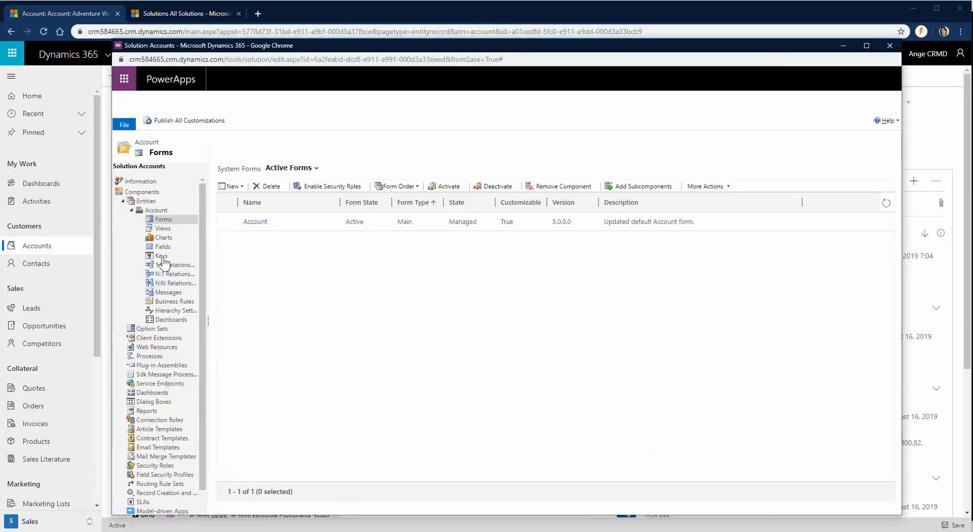
Step: Create a new Account field with Display Name 'Risk' and name new_Risk
{"action": "left_click", "coordinate": [158, 247]}
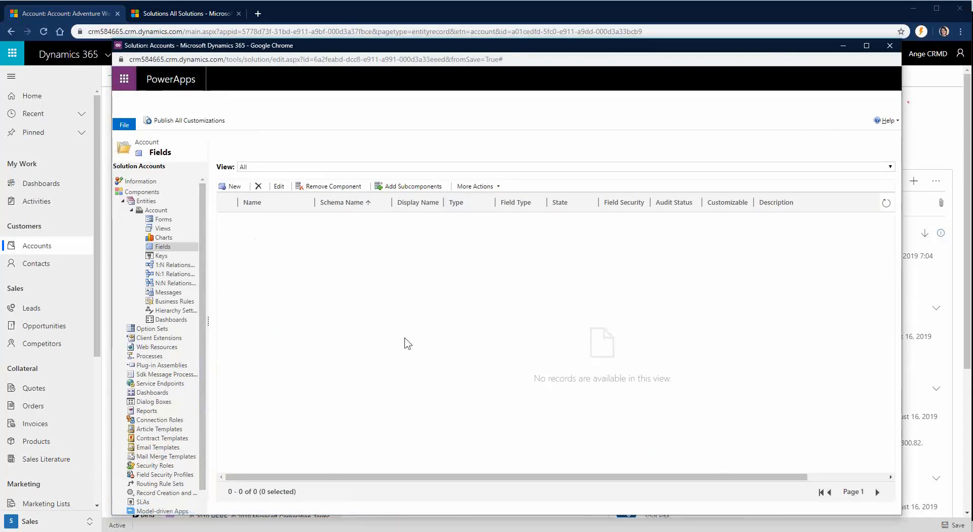
{"action": "left_click", "coordinate": [233, 186]}
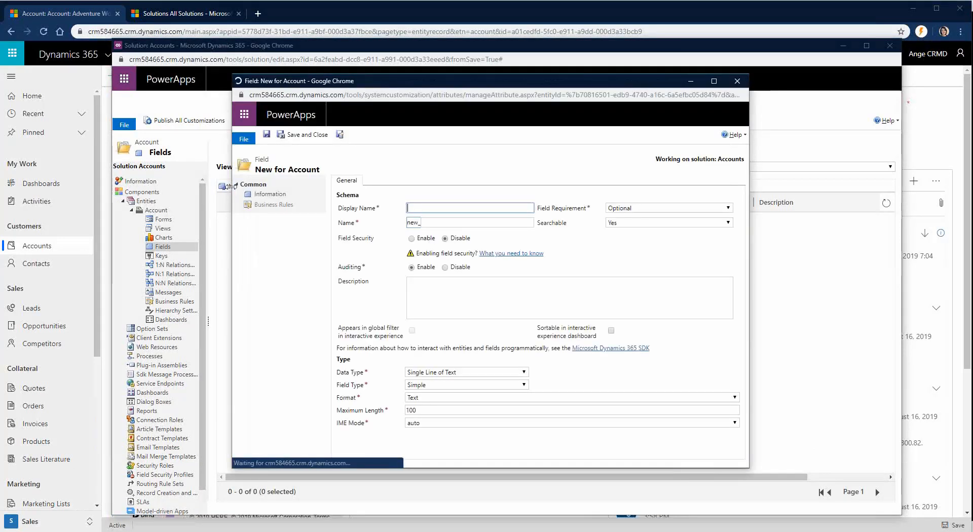
{"action": "left_click_drag", "start_coordinate": [231, 187], "coordinate": [182, 216]}
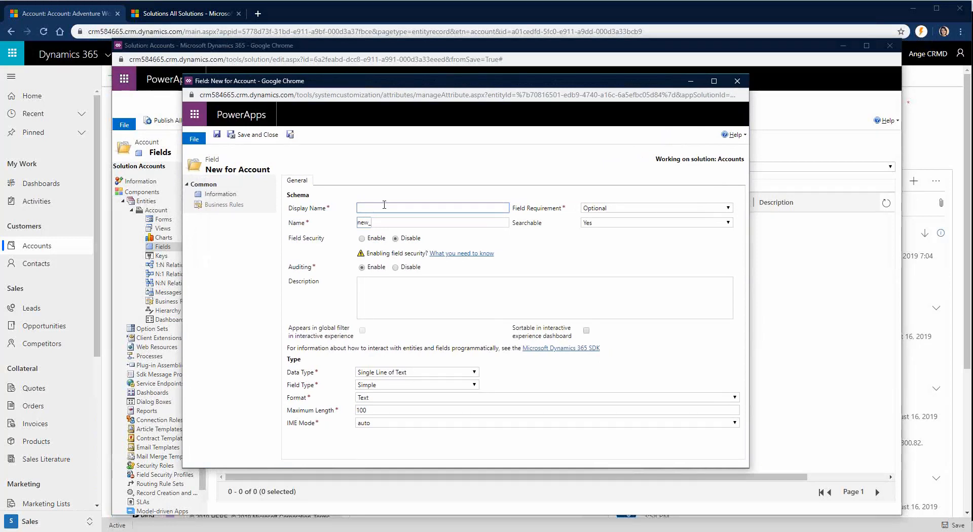
{"action": "type", "text": "Risk"}
{"action": "key", "text": "Tab"}
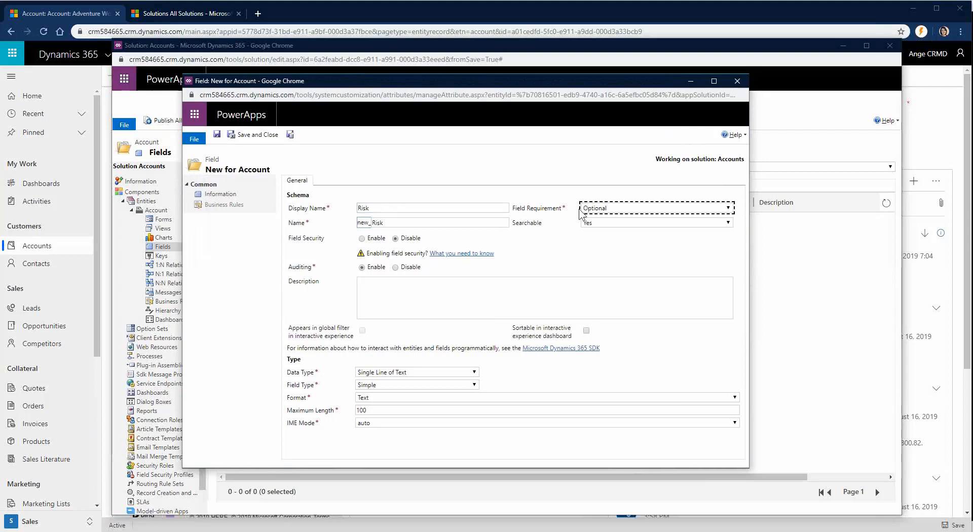
Step: Keep the Risk field's requirement Optional and choose Option Set as its data type
{"action": "left_click", "coordinate": [620, 209]}
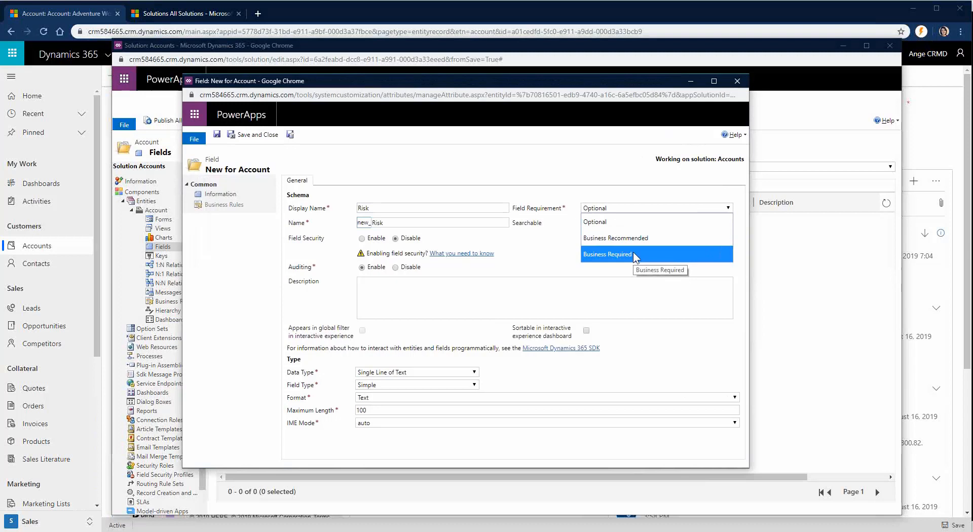
{"action": "left_click", "coordinate": [611, 223]}
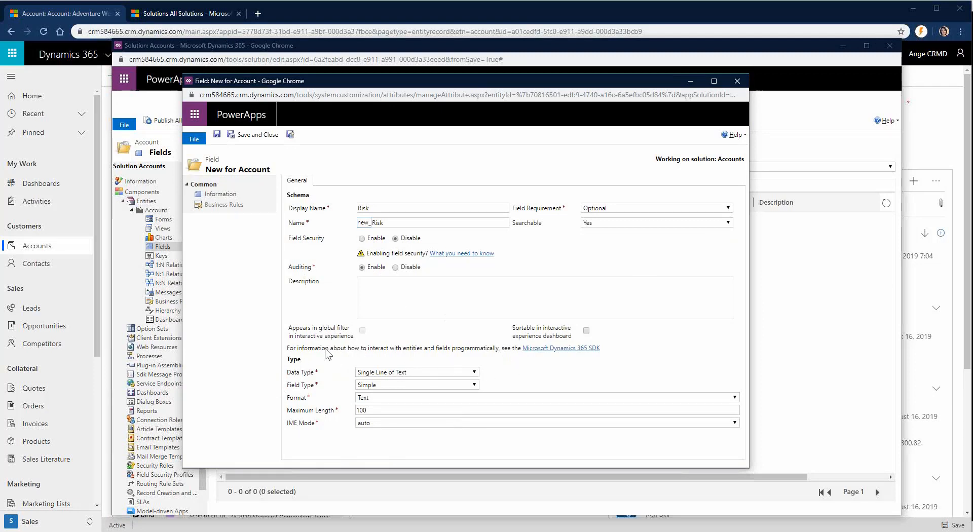
{"action": "left_click", "coordinate": [468, 373]}
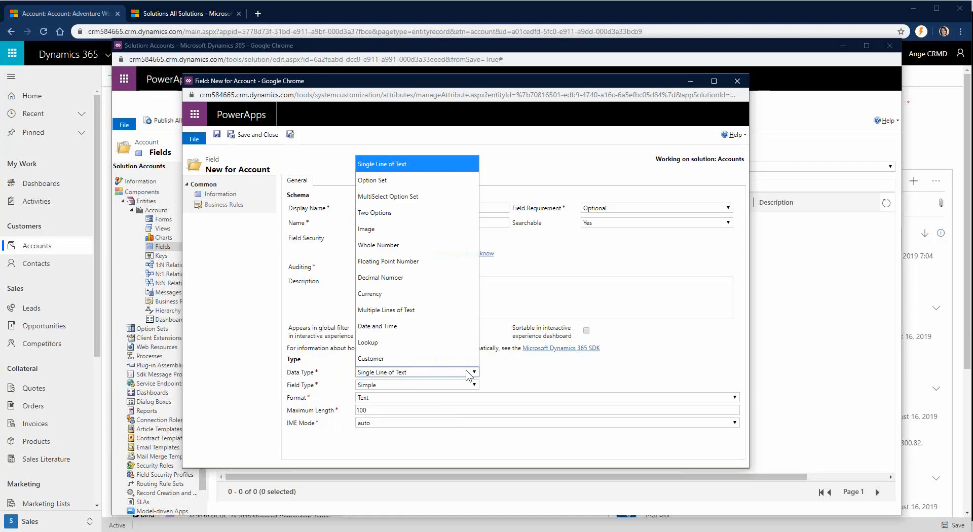
{"action": "left_click", "coordinate": [367, 185]}
Step: Make Risk a Simple option set with its own new option list and add a first option
{"action": "scroll", "coordinate": [293, 345], "scroll_direction": "down", "scroll_amount": 1}
{"action": "scroll", "coordinate": [293, 345], "scroll_direction": "down", "scroll_amount": 1}
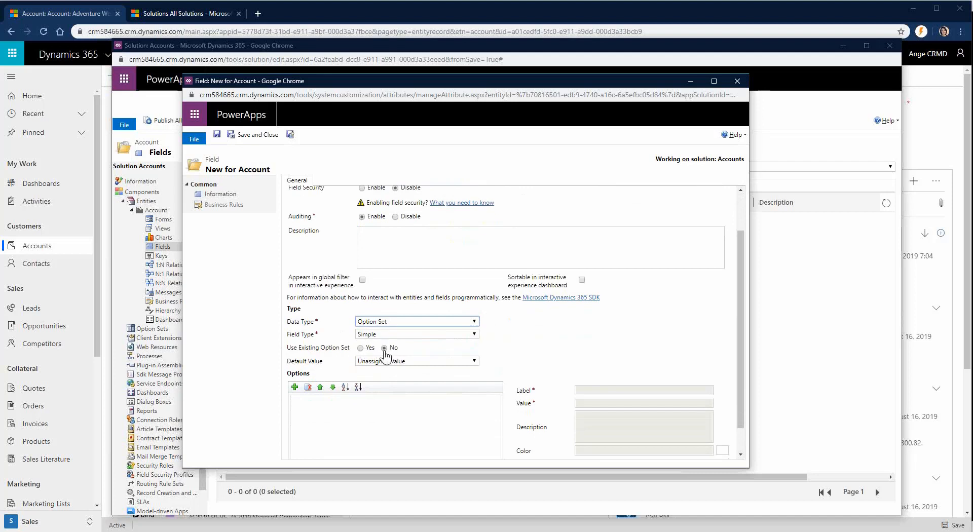
{"action": "left_click", "coordinate": [360, 348]}
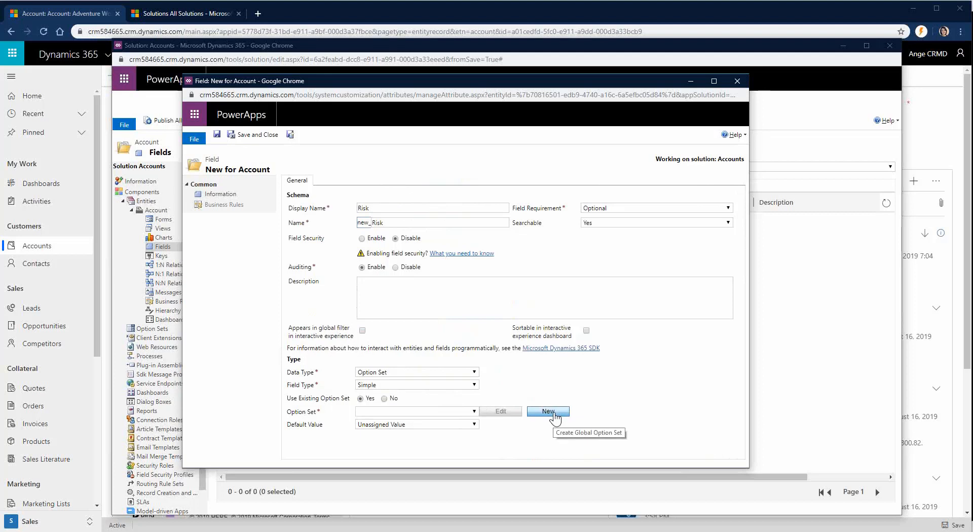
{"action": "left_click", "coordinate": [384, 399]}
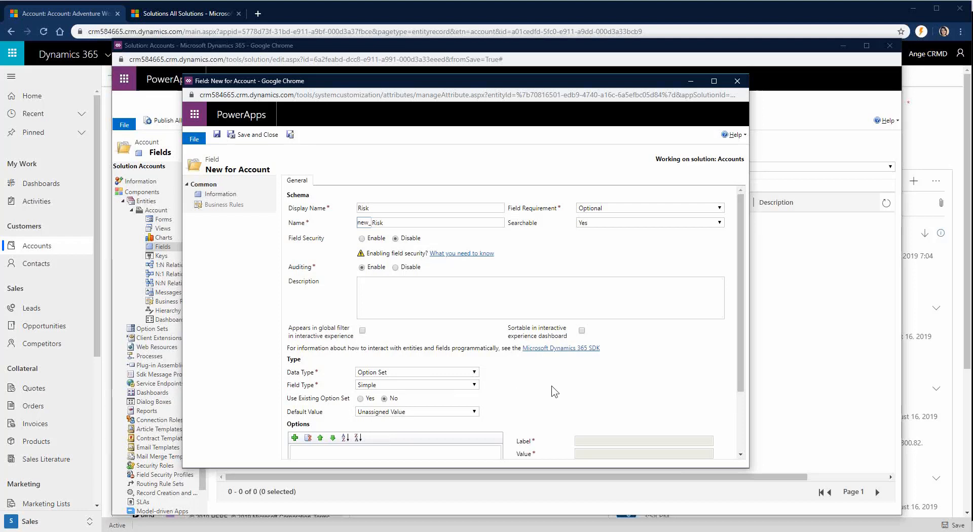
{"action": "scroll", "coordinate": [554, 392], "scroll_direction": "down", "scroll_amount": 3}
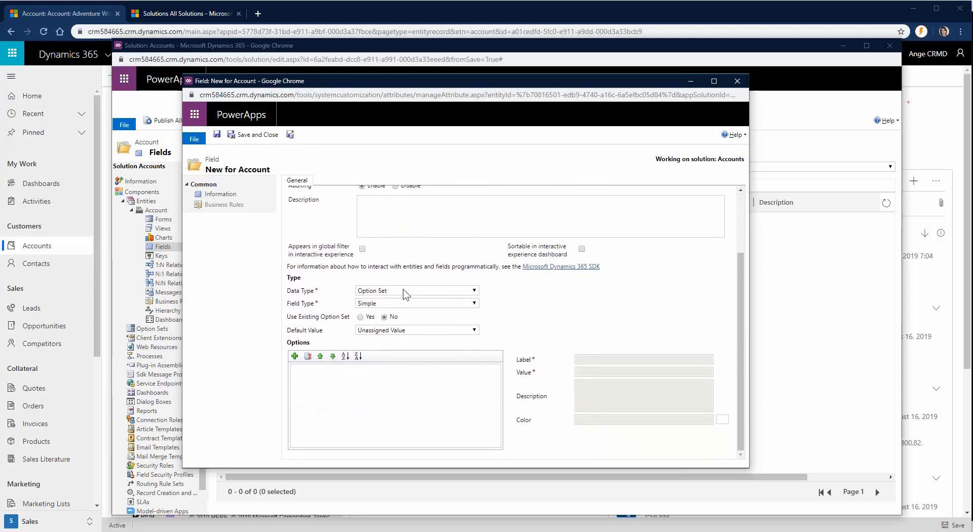
{"action": "left_click", "coordinate": [294, 356]}
Step: Enter the Risk option labels 1 - High, 2 - Medium and 3 - Low
{"action": "left_click", "coordinate": [591, 357]}
{"action": "double_click", "coordinate": [591, 358]}
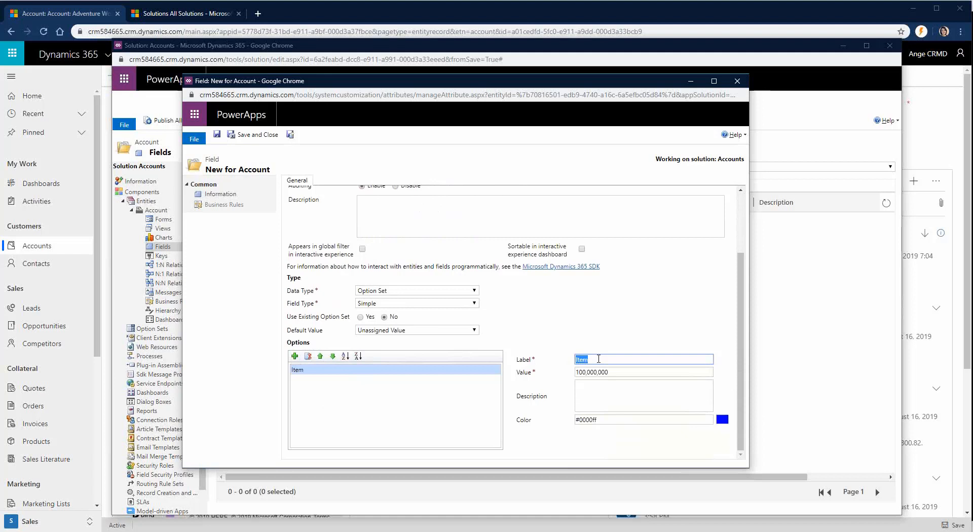
{"action": "type", "text": "1 - High"}
{"action": "left_click", "coordinate": [294, 355]}
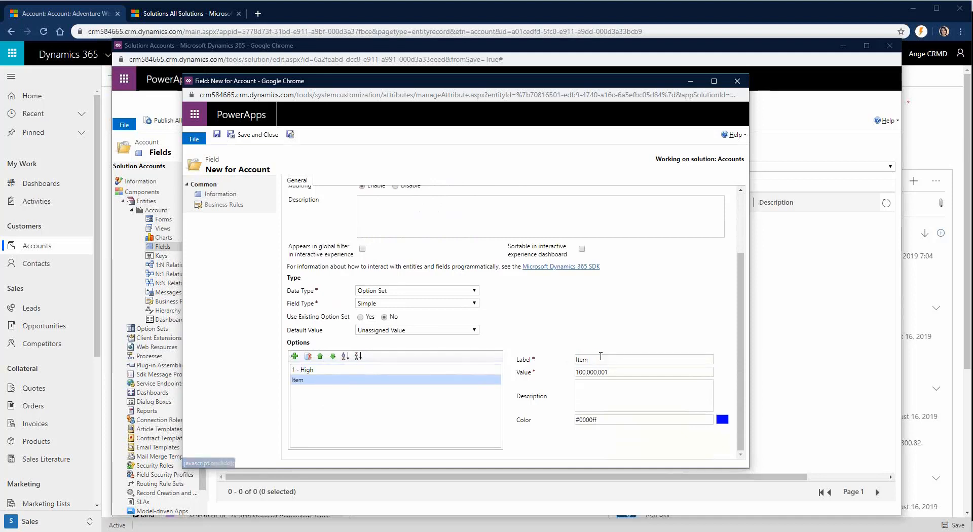
{"action": "type", "text": "2 - Medium"}
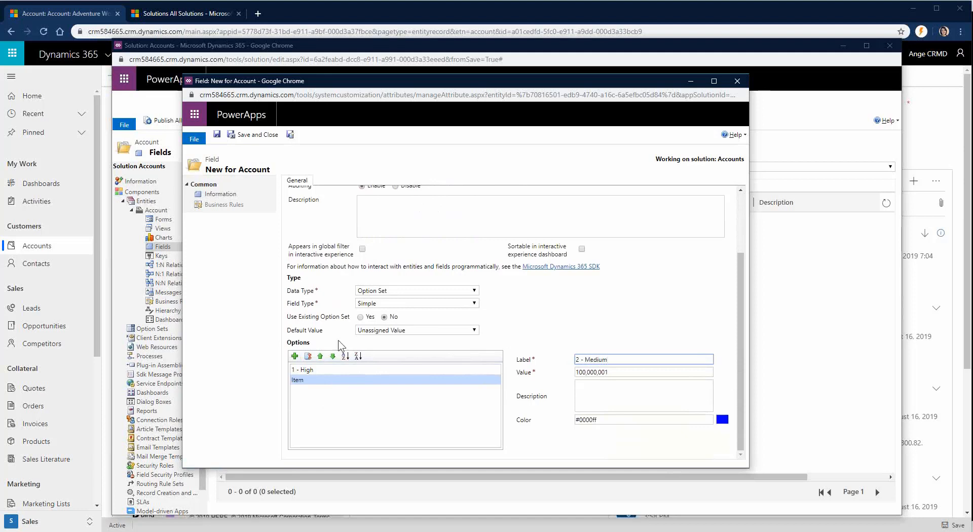
{"action": "left_click", "coordinate": [294, 356]}
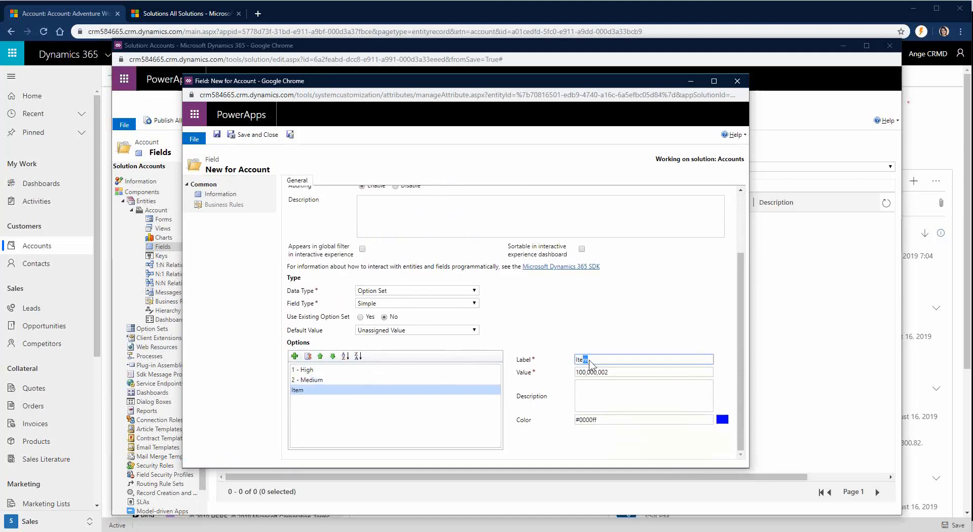
{"action": "type", "text": "3 - Low"}
Step: Save the new Risk option-set field
{"action": "scroll", "coordinate": [592, 351], "scroll_direction": "up", "scroll_amount": 1}
{"action": "scroll", "coordinate": [593, 351], "scroll_direction": "up", "scroll_amount": 1}
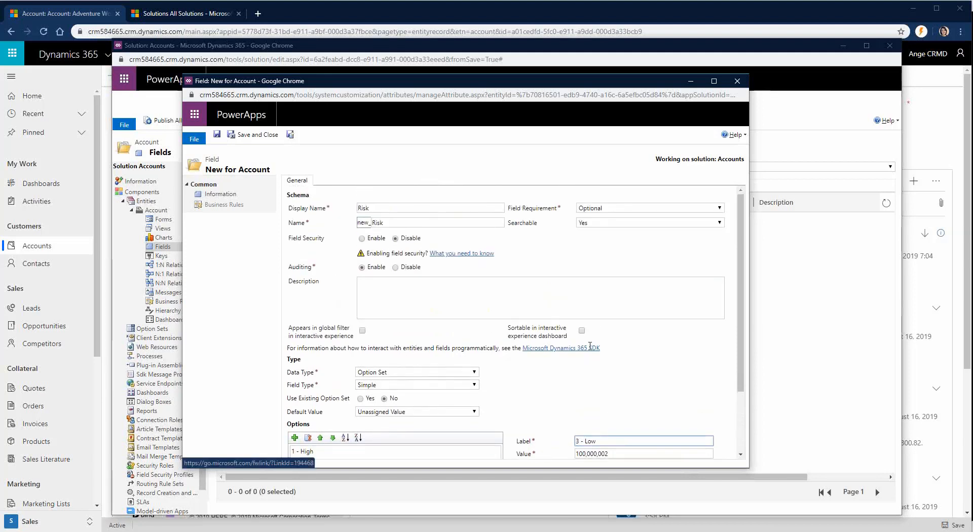
{"action": "left_click", "coordinate": [217, 135]}
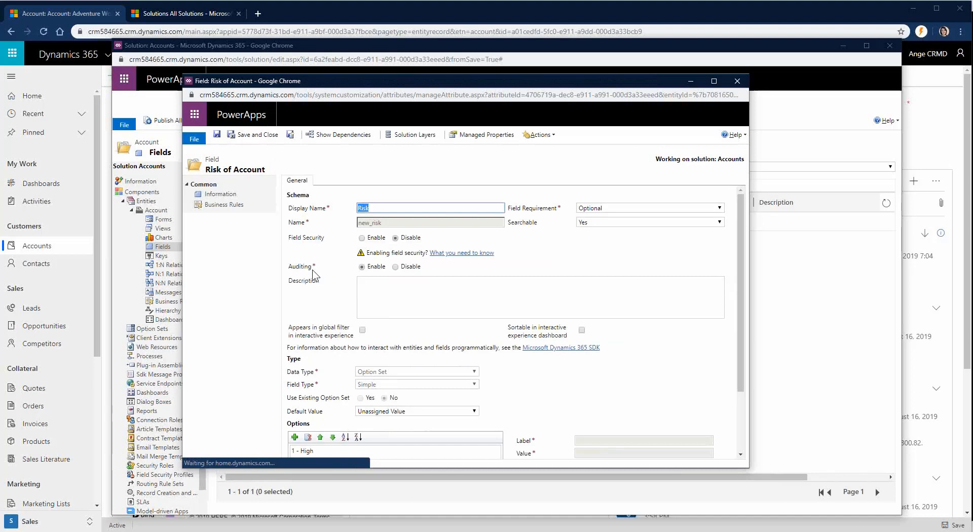
Step: Review the saved Risk field's options, then close the Field: Risk of Account window
{"action": "scroll", "coordinate": [473, 362], "scroll_direction": "down", "scroll_amount": 2}
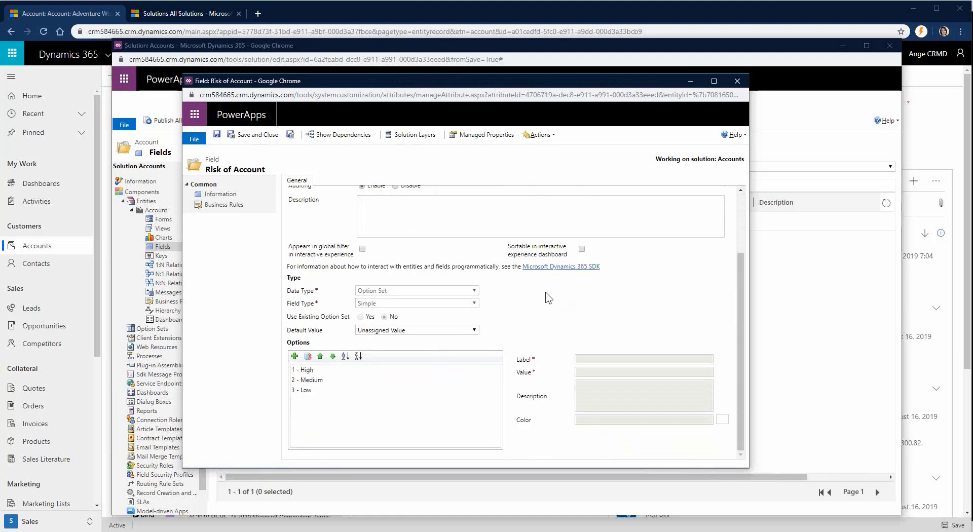
{"action": "scroll", "coordinate": [543, 301], "scroll_direction": "up", "scroll_amount": 3}
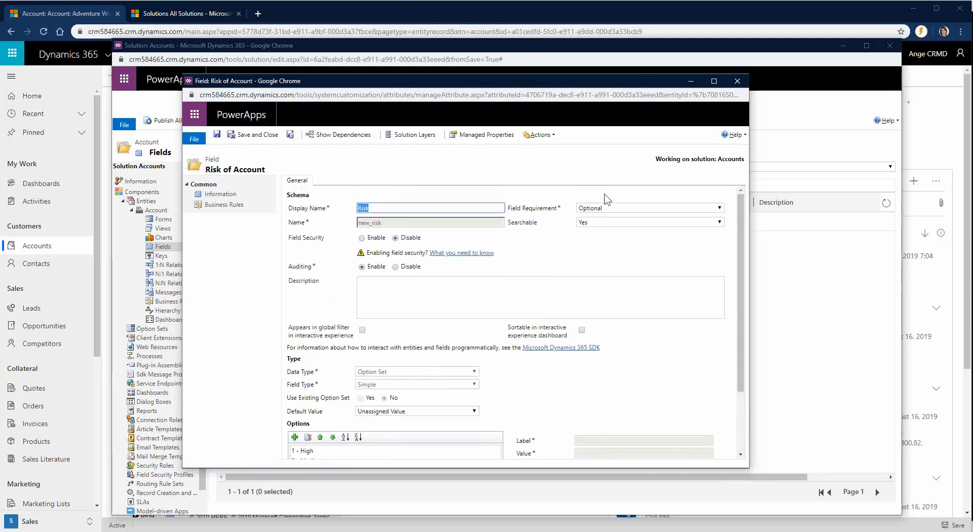
{"action": "left_click", "coordinate": [736, 82]}
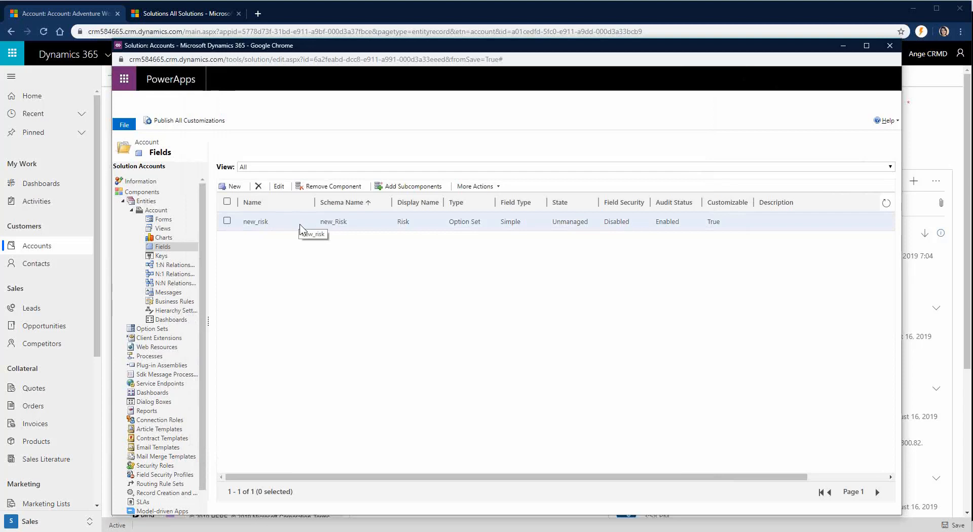
Step: Drag the Risk field onto the Account main form below Primary Contact
{"action": "left_click", "coordinate": [168, 221]}
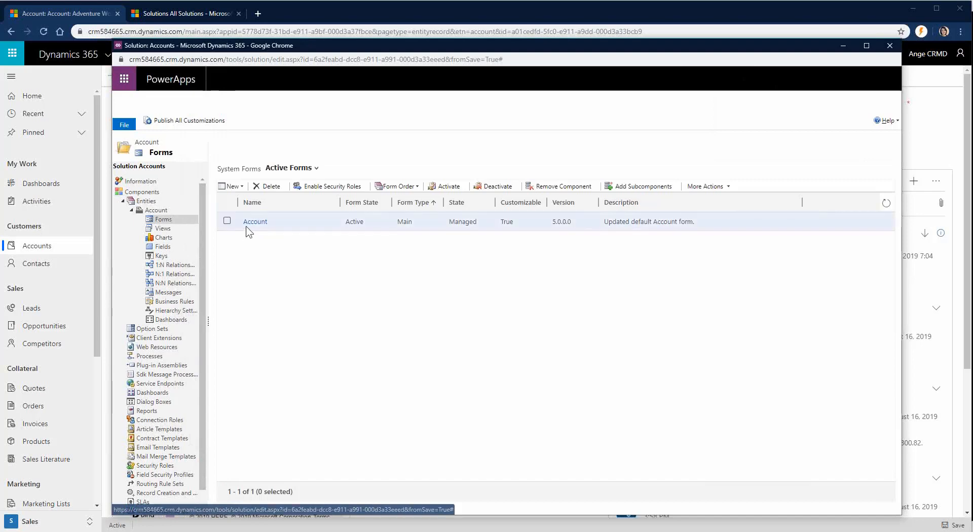
{"action": "left_click", "coordinate": [256, 223]}
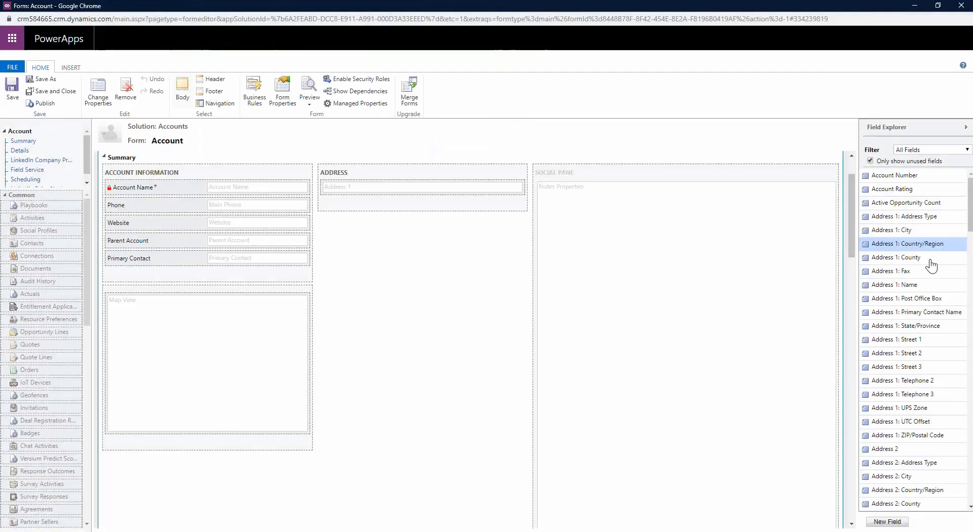
{"action": "scroll", "coordinate": [926, 270], "scroll_direction": "down", "scroll_amount": 15}
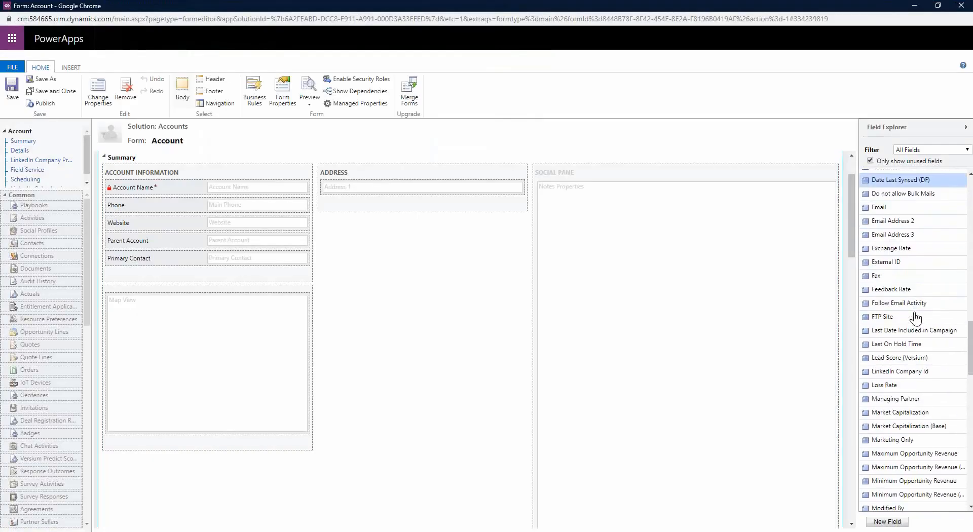
{"action": "scroll", "coordinate": [917, 317], "scroll_direction": "down", "scroll_amount": 10}
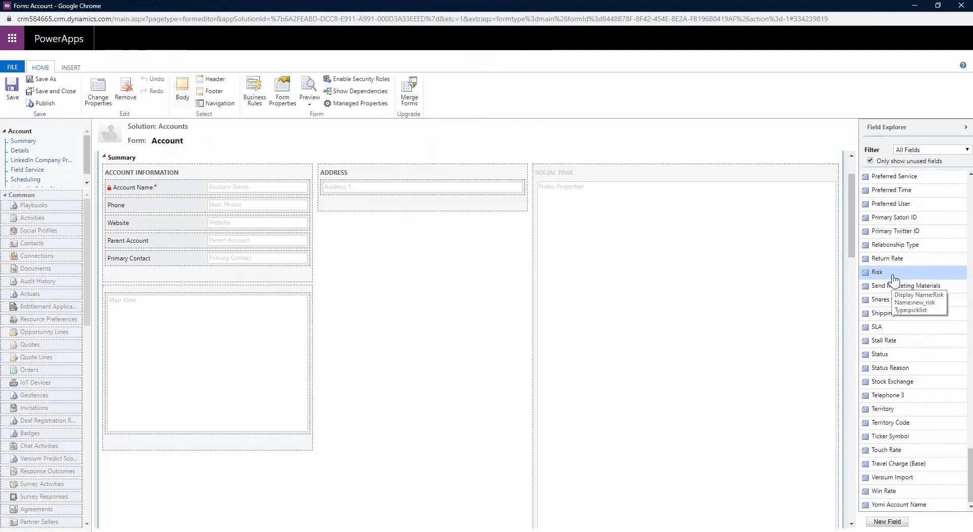
{"action": "left_click_drag", "start_coordinate": [893, 280], "coordinate": [252, 273]}
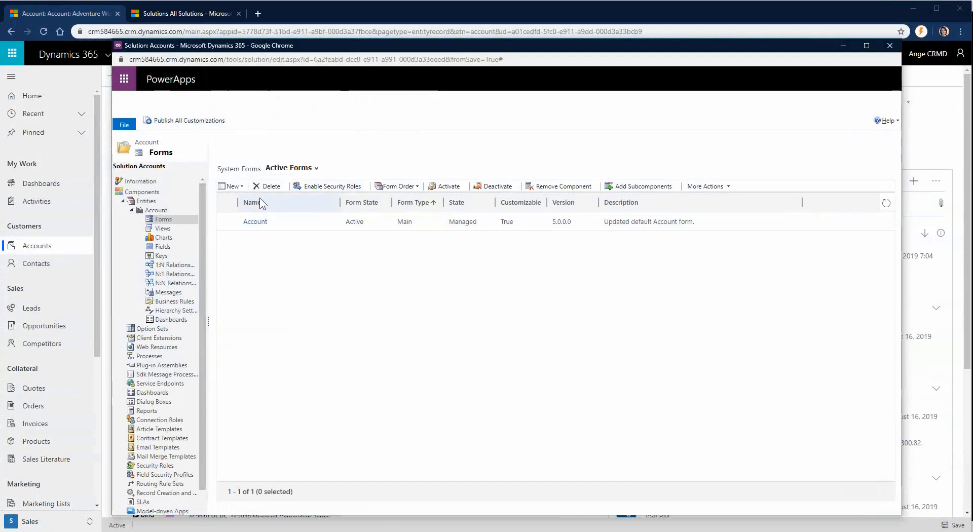
Step: Publish all customizations and return to the Adventure Works (sample) account window
{"action": "left_click", "coordinate": [197, 125]}
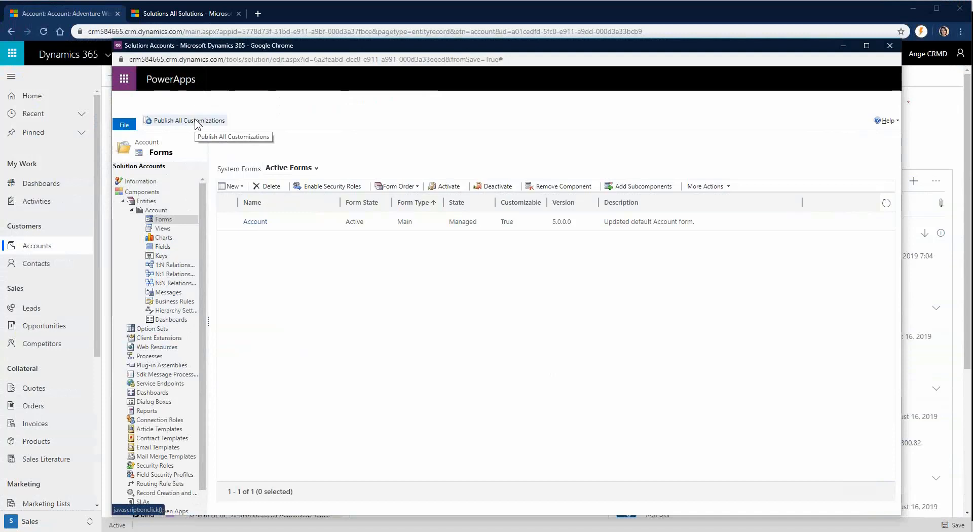
{"action": "mouse_move", "coordinate": [175, 531]}
{"action": "left_click", "coordinate": [147, 499]}
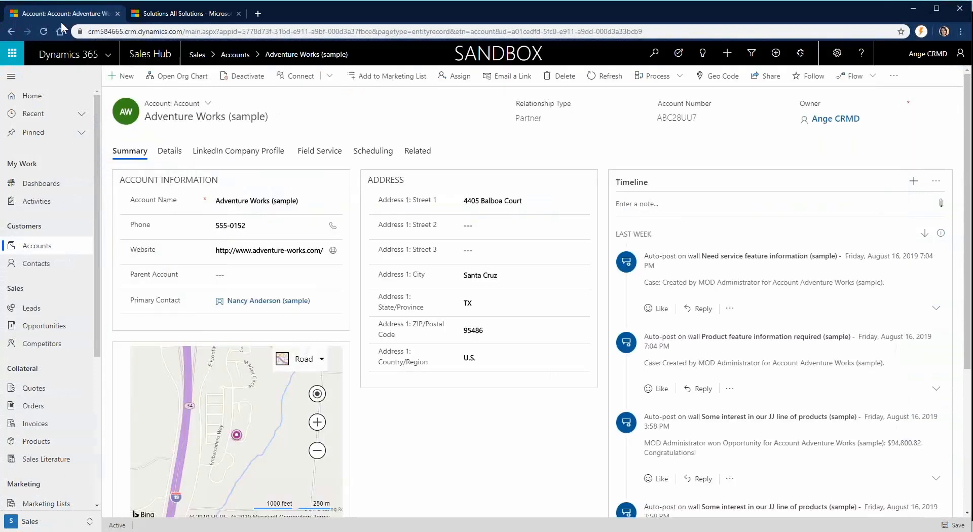
Step: Refresh the account page and check the Risk dropdown's choices without picking one
{"action": "left_click", "coordinate": [44, 31]}
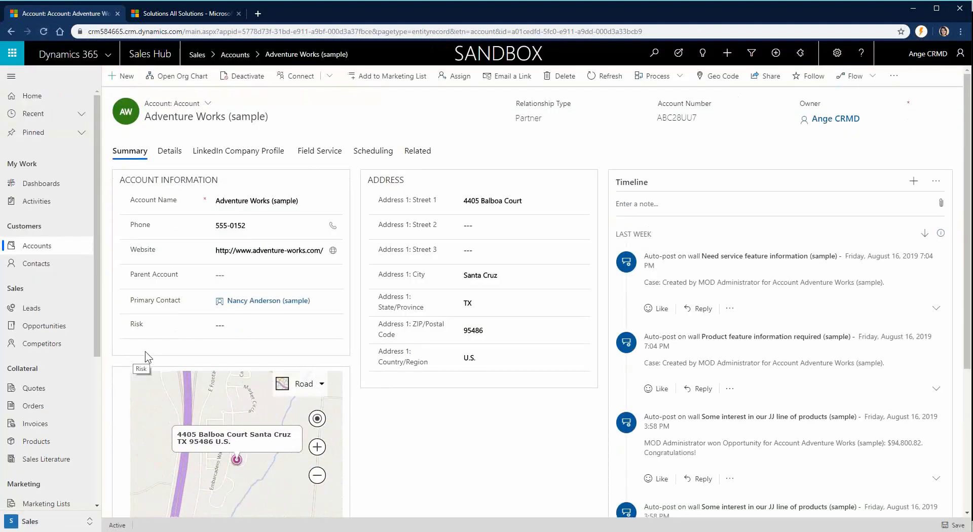
{"action": "left_click", "coordinate": [250, 325]}
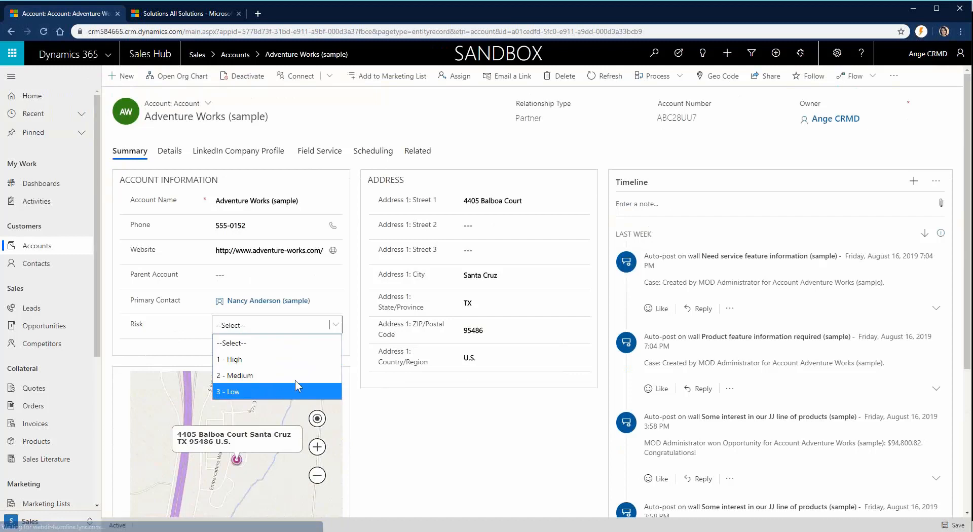
{"action": "left_click", "coordinate": [354, 307]}
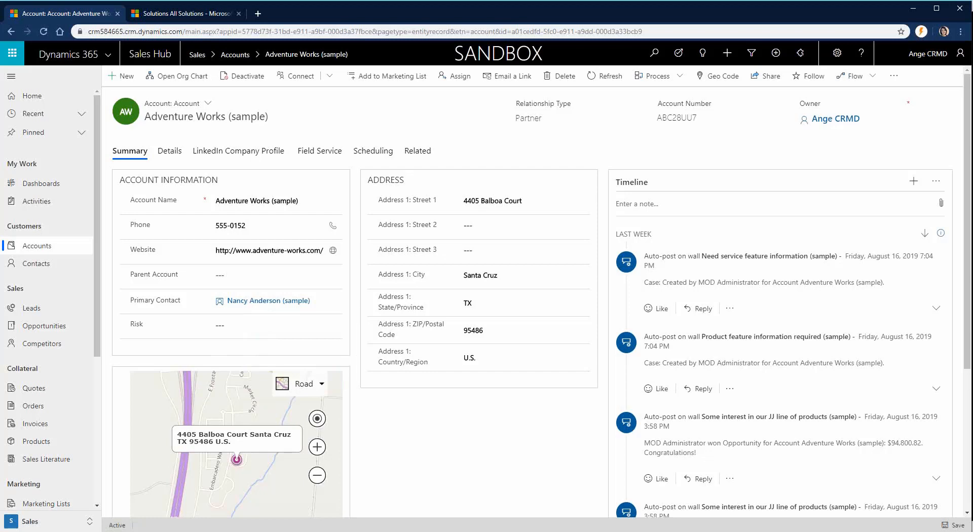
Step: Bring the solution window forward, then switch away from it
{"action": "mouse_move", "coordinate": [175, 531]}
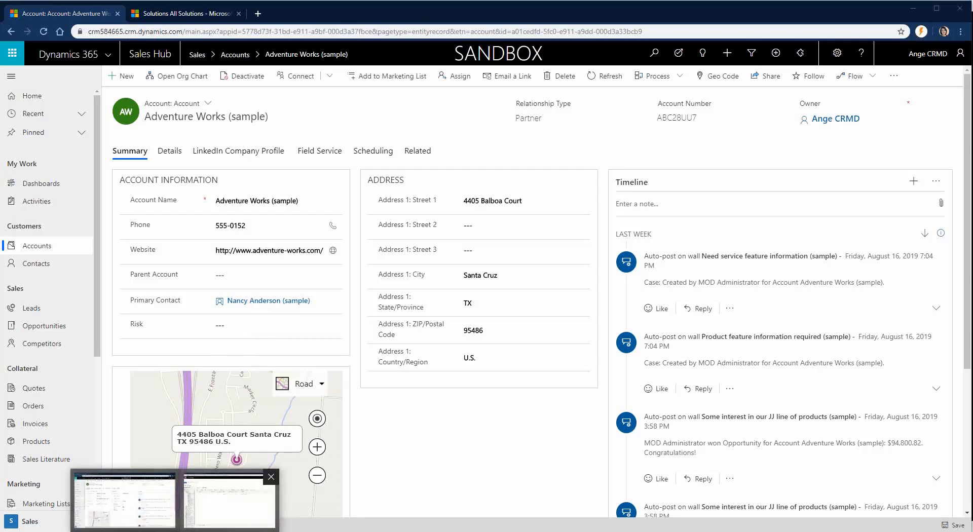
{"action": "left_click", "coordinate": [230, 499]}
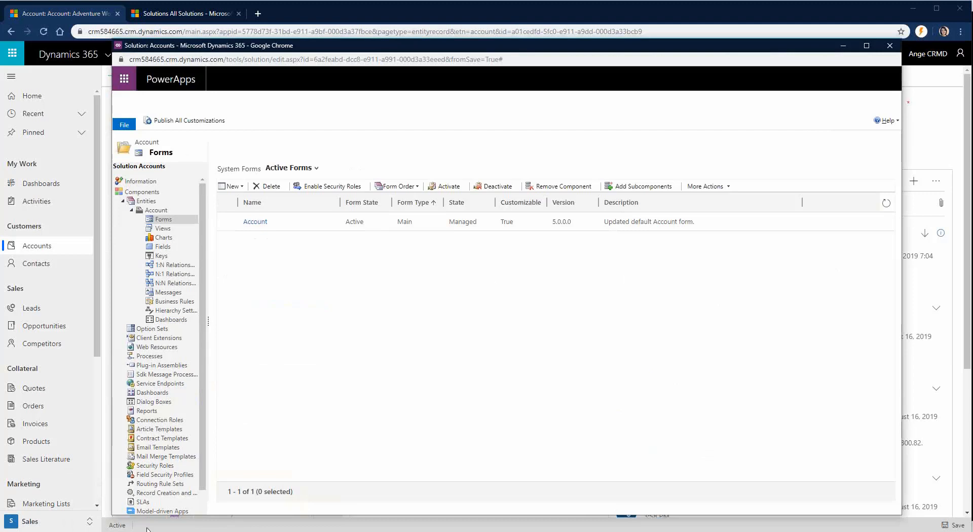
{"action": "key", "text": "alt+Tab"}
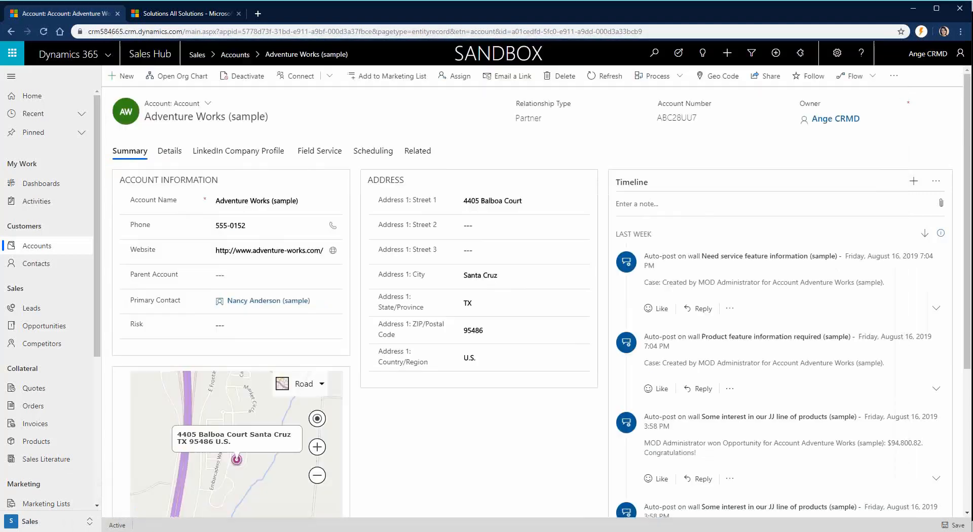
Step: Open Adventure Works (sample) and its primary contact, then return to Active Accounts
{"action": "left_click", "coordinate": [64, 249]}
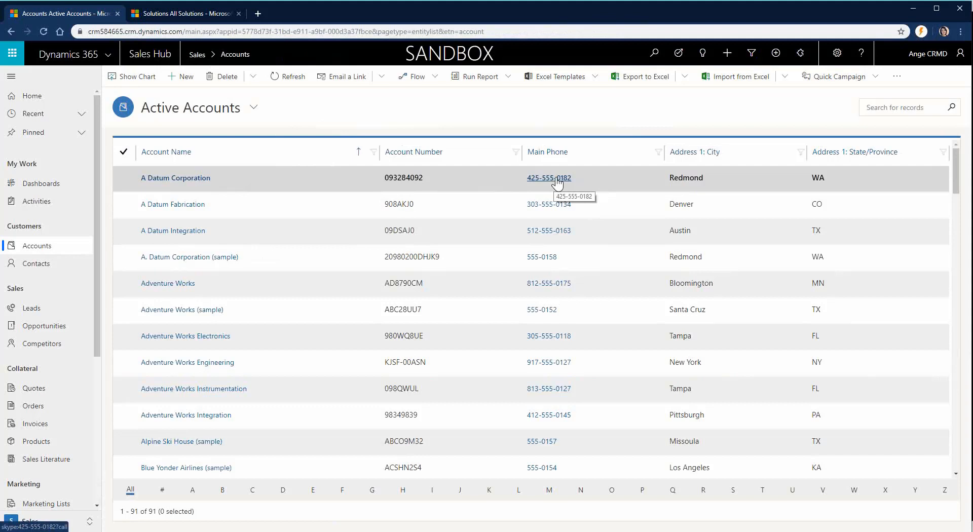
{"action": "left_click", "coordinate": [181, 310]}
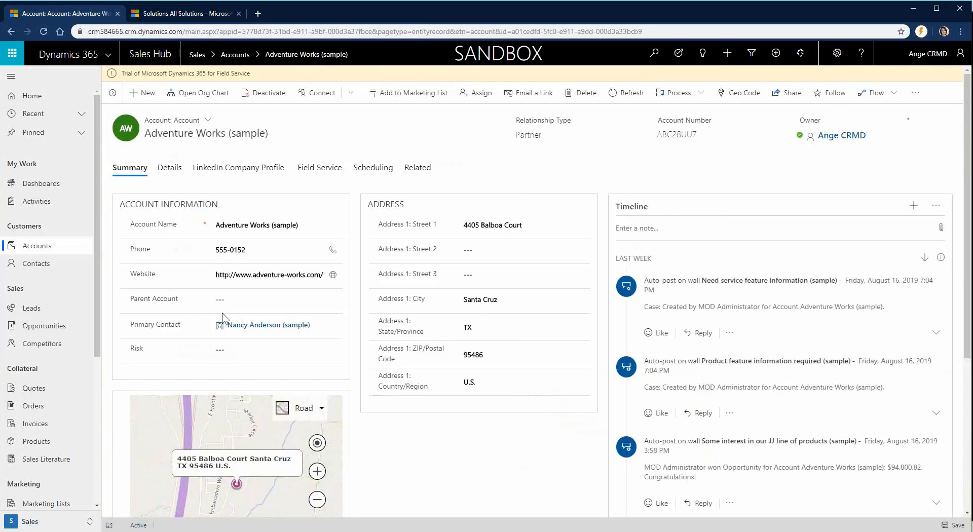
{"action": "scroll", "coordinate": [223, 318], "scroll_direction": "down", "scroll_amount": 1}
{"action": "left_click", "coordinate": [259, 301]}
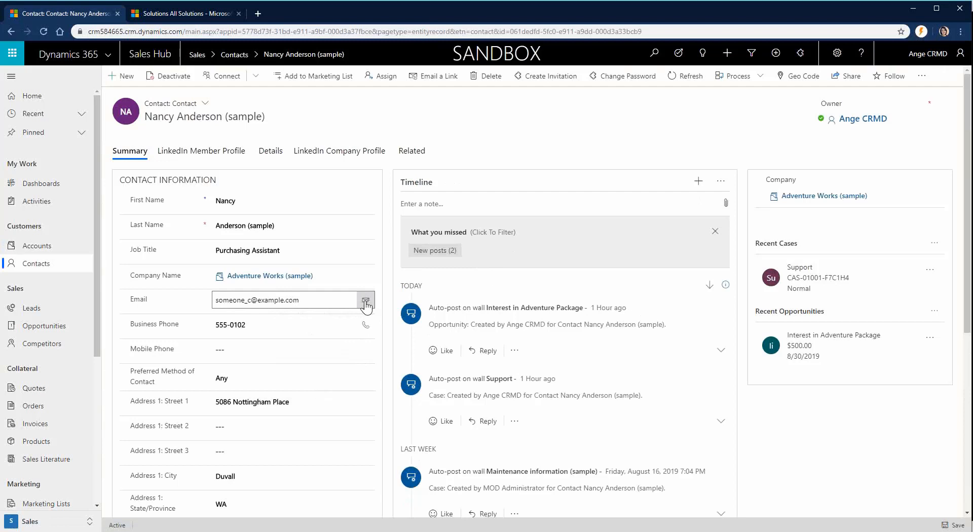
{"action": "left_click", "coordinate": [37, 248]}
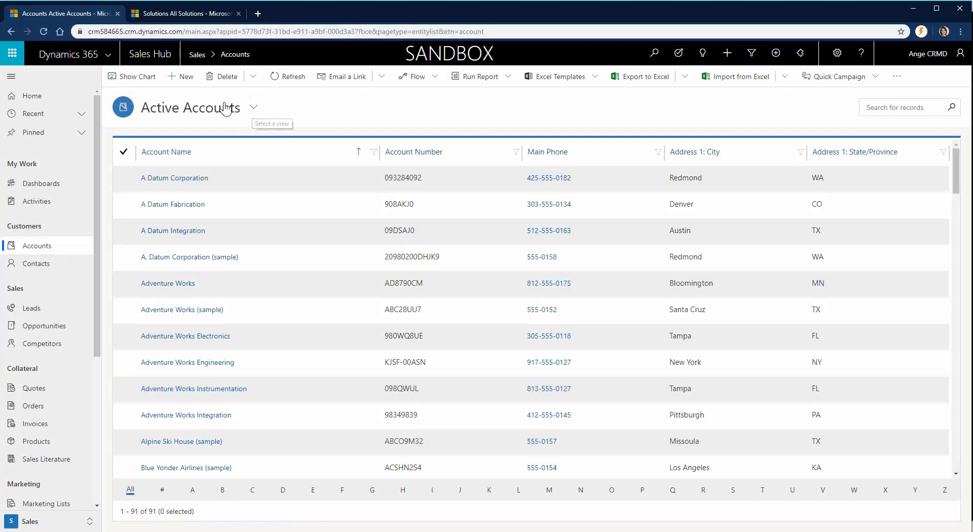
Step: Browse the available account views, then switch to the Solution: Accounts window
{"action": "left_click", "coordinate": [253, 107]}
{"action": "left_click", "coordinate": [254, 108]}
{"action": "left_click", "coordinate": [253, 109]}
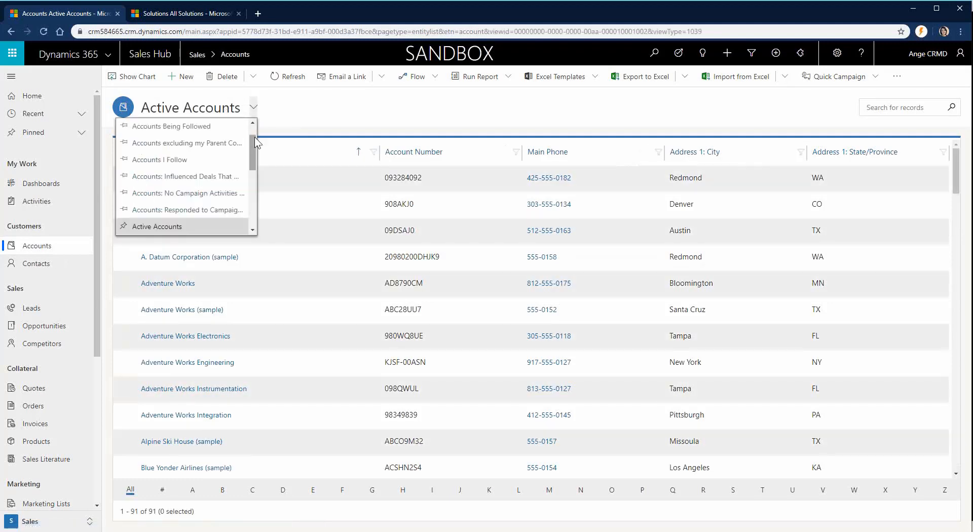
{"action": "left_click_drag", "start_coordinate": [253, 152], "coordinate": [258, 129]}
{"action": "left_click", "coordinate": [303, 104]}
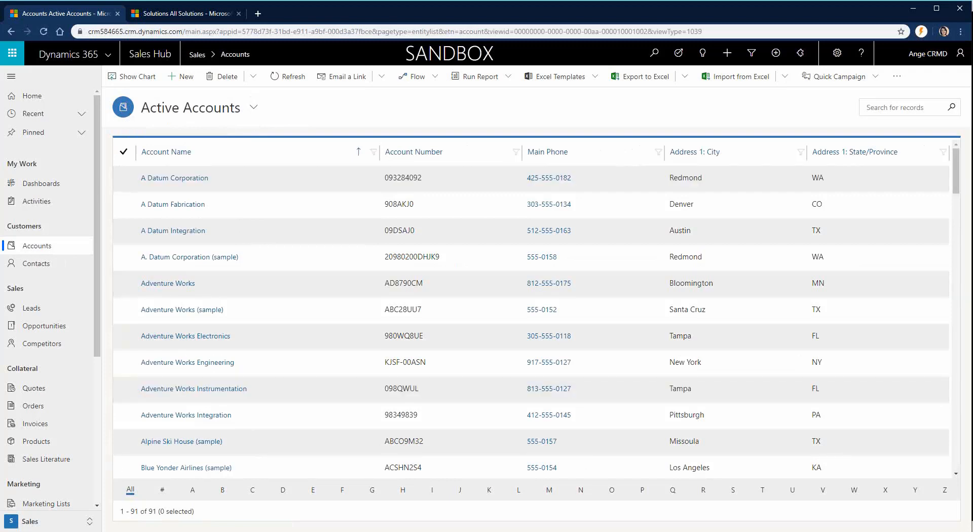
{"action": "key", "text": "alt+Tab"}
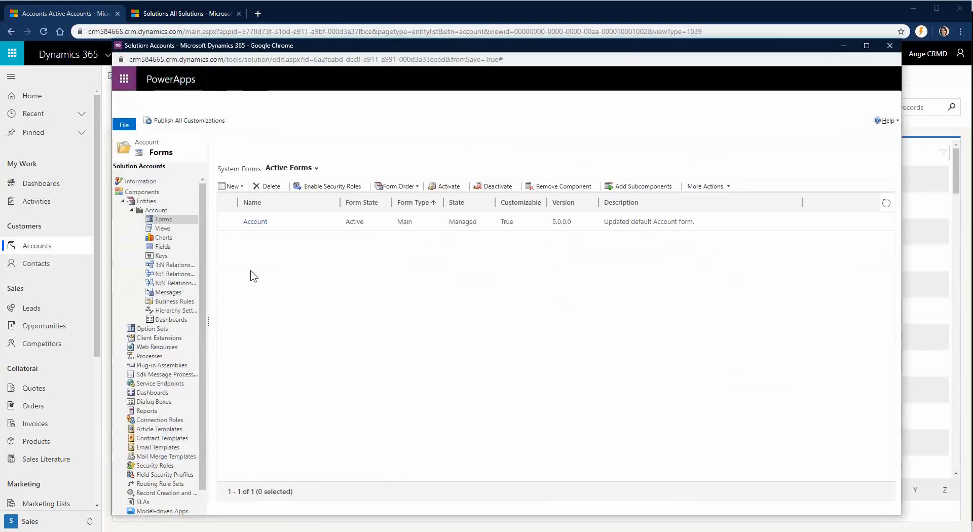
Step: Open the Active Accounts view from the Account entity's Views list in the view editor
{"action": "left_click", "coordinate": [171, 230]}
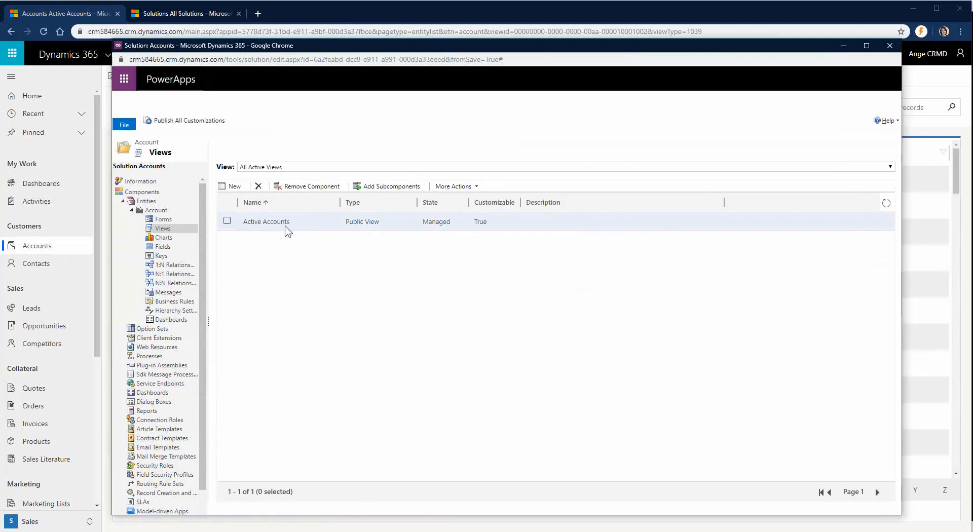
{"action": "left_click", "coordinate": [326, 223]}
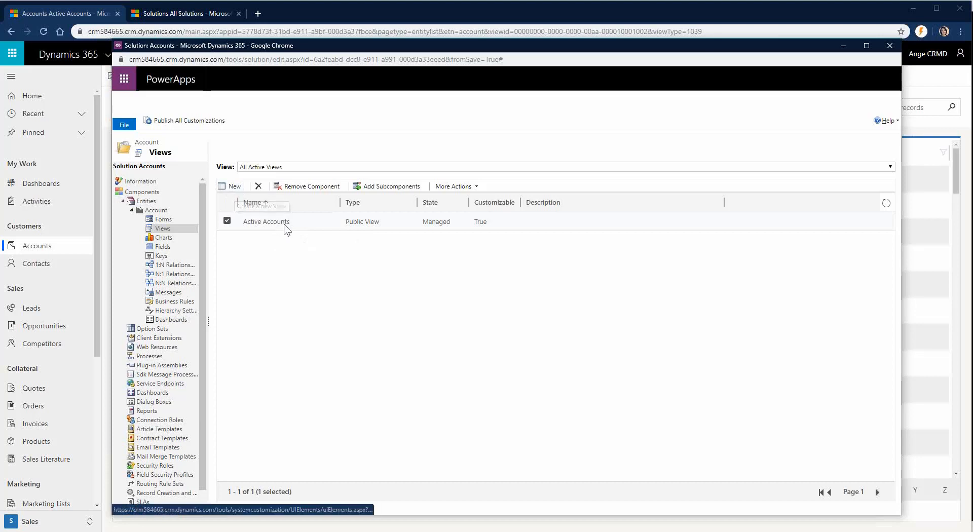
{"action": "double_click", "coordinate": [284, 222]}
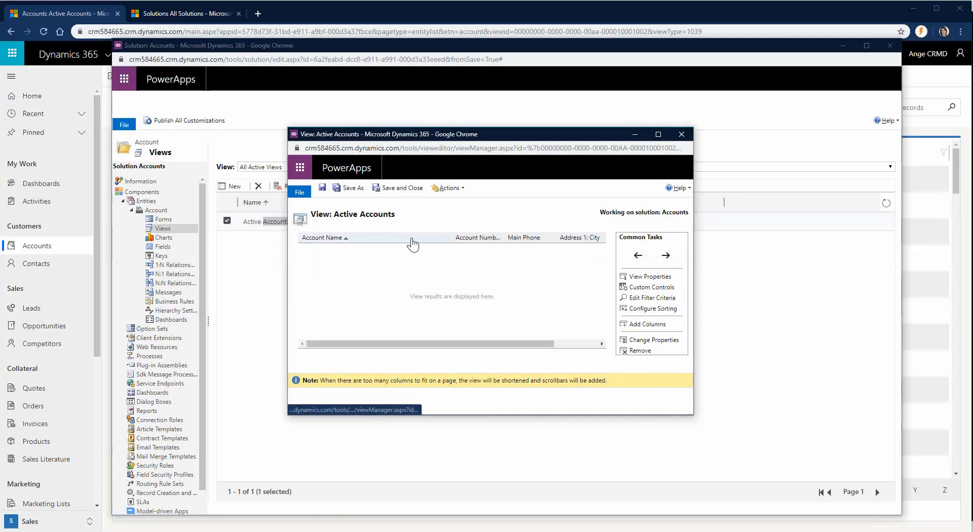
Step: Close Active Accounts and create a new Account view named Active Customers
{"action": "left_click", "coordinate": [681, 134]}
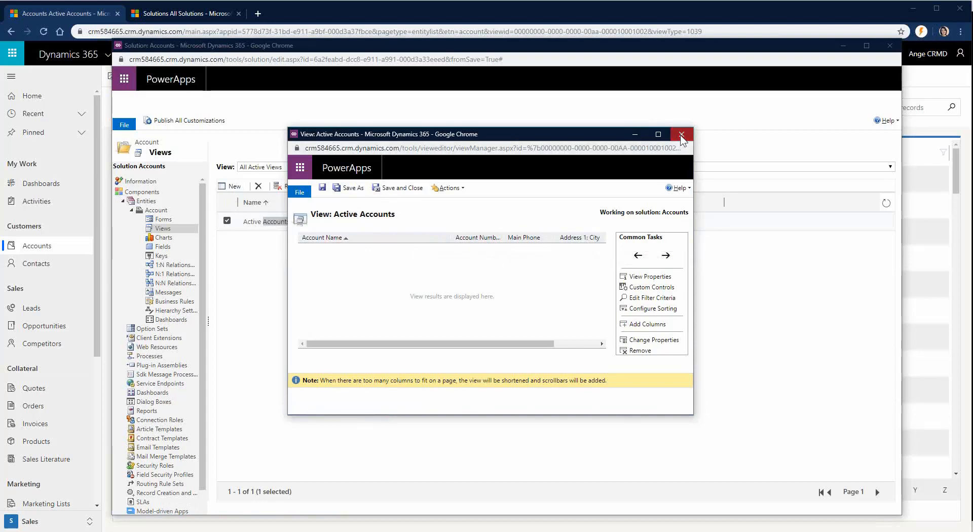
{"action": "left_click", "coordinate": [234, 186]}
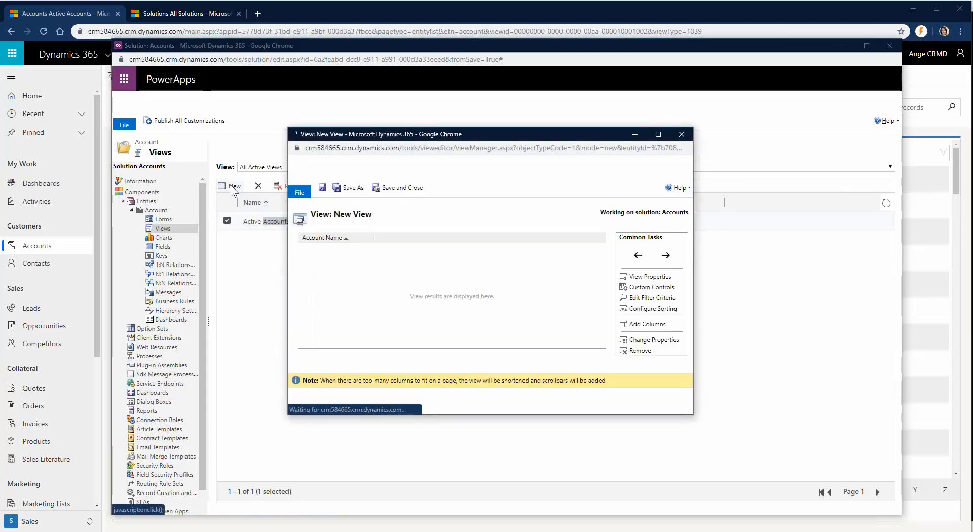
{"action": "left_click", "coordinate": [462, 291]}
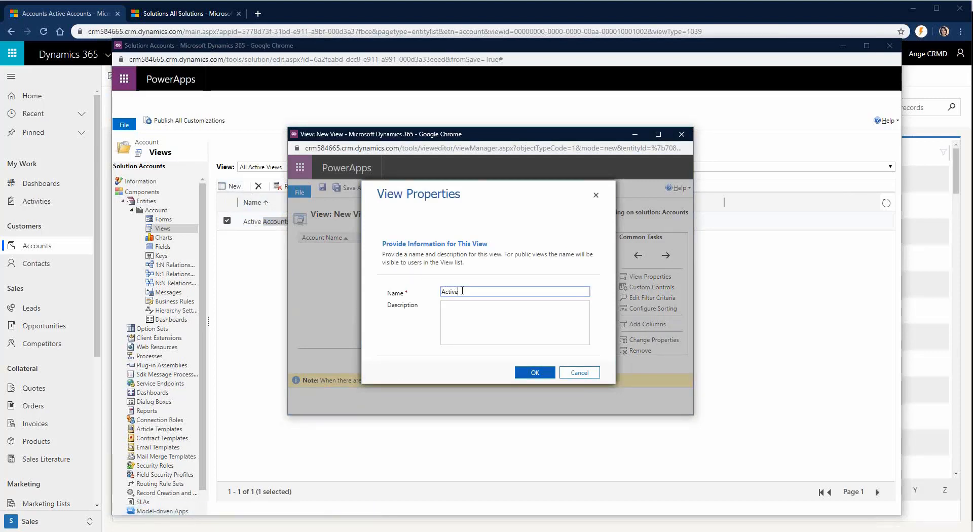
{"action": "key", "text": "Return"}
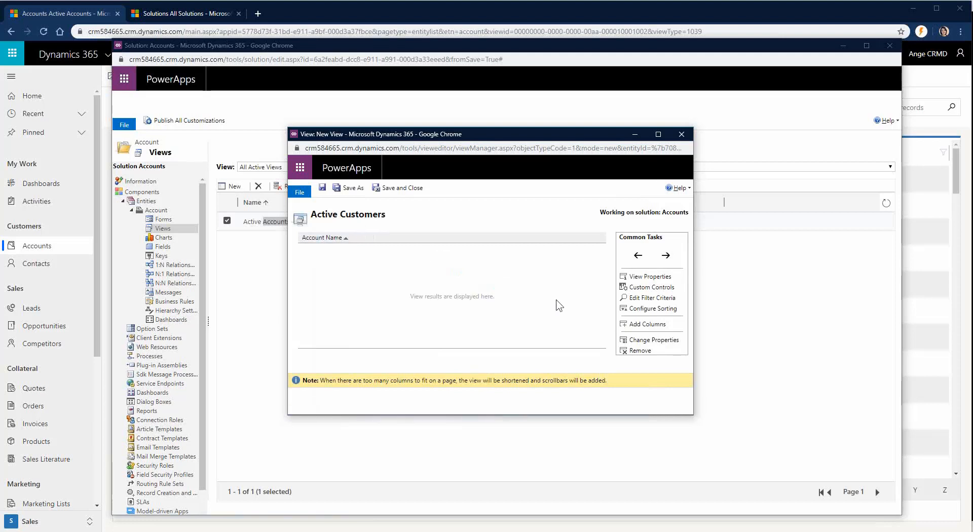
{"action": "left_click", "coordinate": [659, 327]}
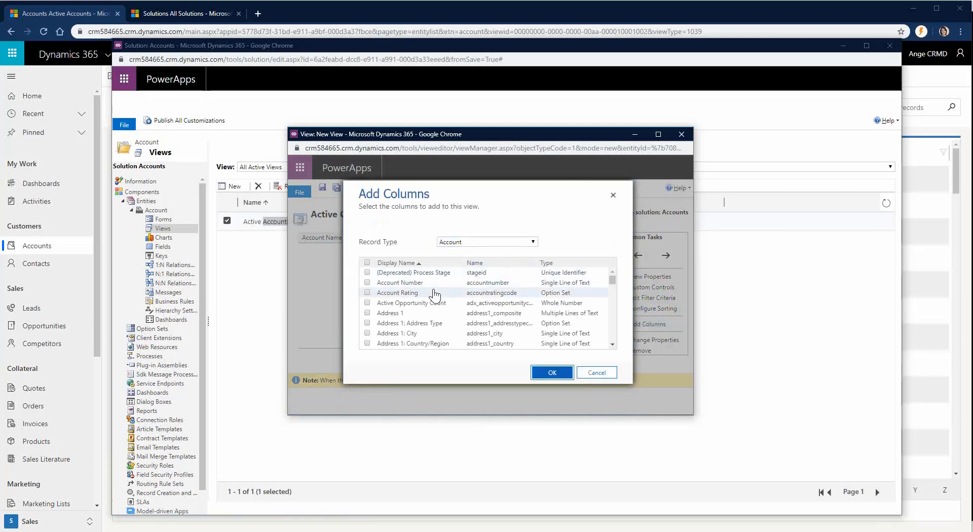
Step: Add the Address 1: City and Owner columns to the Active Customers view
{"action": "scroll", "coordinate": [435, 295], "scroll_direction": "down", "scroll_amount": 2}
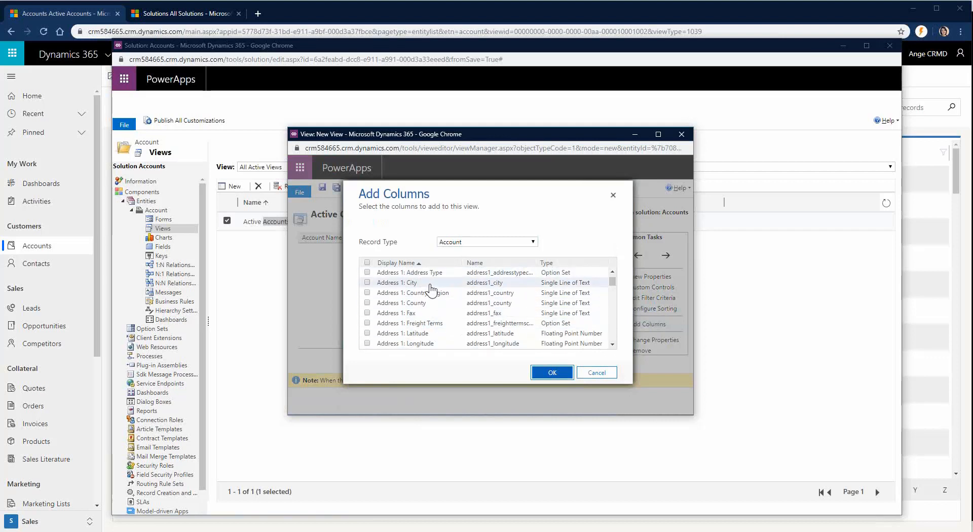
{"action": "left_click", "coordinate": [424, 284]}
{"action": "scroll", "coordinate": [438, 301], "scroll_direction": "down", "scroll_amount": 3}
{"action": "scroll", "coordinate": [437, 307], "scroll_direction": "down", "scroll_amount": 10}
{"action": "scroll", "coordinate": [437, 306], "scroll_direction": "down", "scroll_amount": 15}
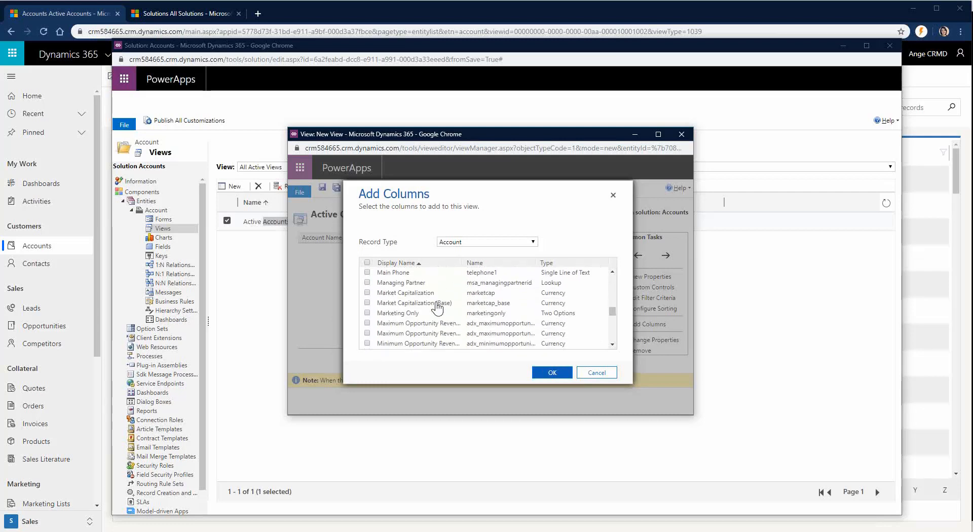
{"action": "scroll", "coordinate": [437, 306], "scroll_direction": "down", "scroll_amount": 15}
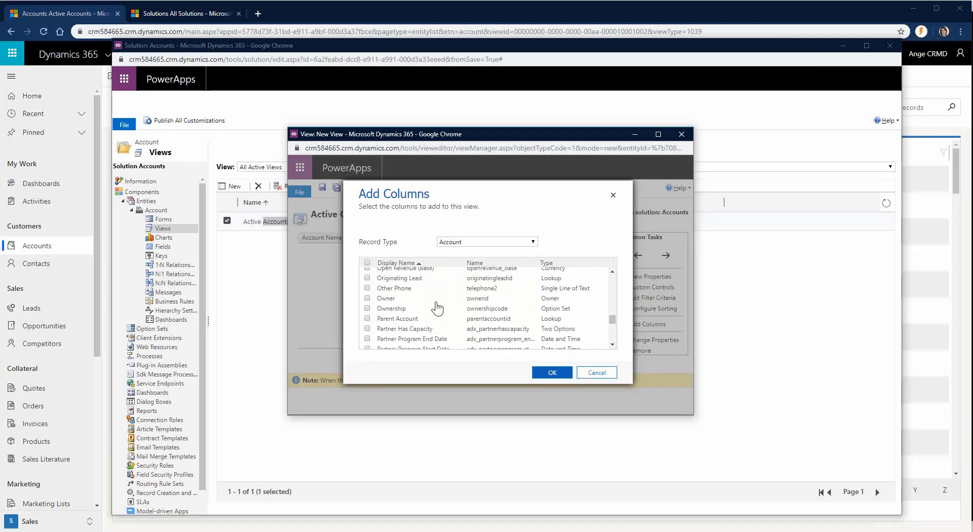
{"action": "scroll", "coordinate": [437, 306], "scroll_direction": "down", "scroll_amount": 5}
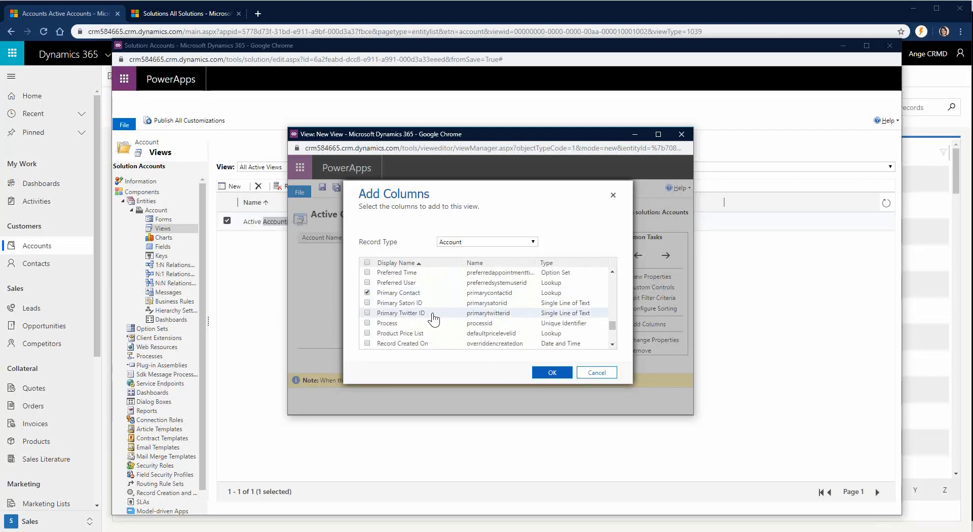
{"action": "scroll", "coordinate": [433, 318], "scroll_direction": "up", "scroll_amount": 10}
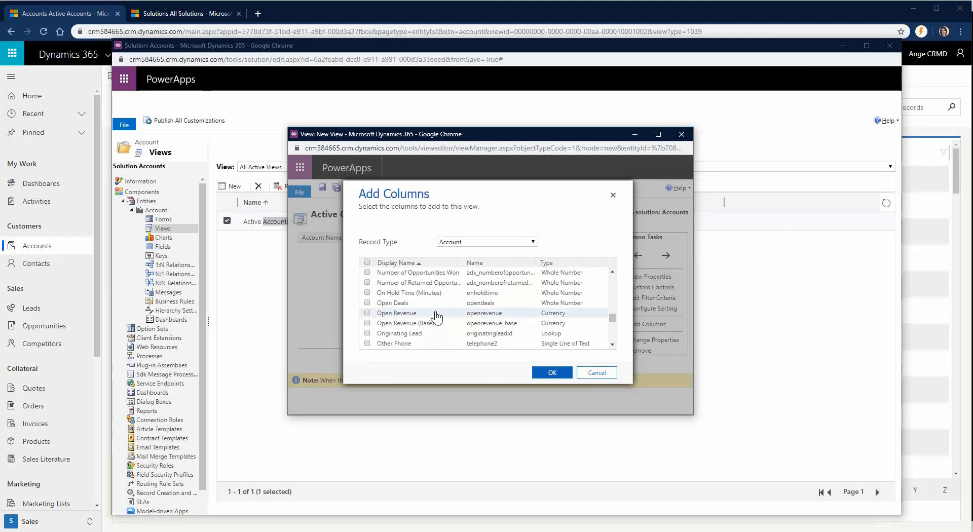
{"action": "scroll", "coordinate": [435, 318], "scroll_direction": "down", "scroll_amount": 5}
{"action": "left_click", "coordinate": [427, 303]}
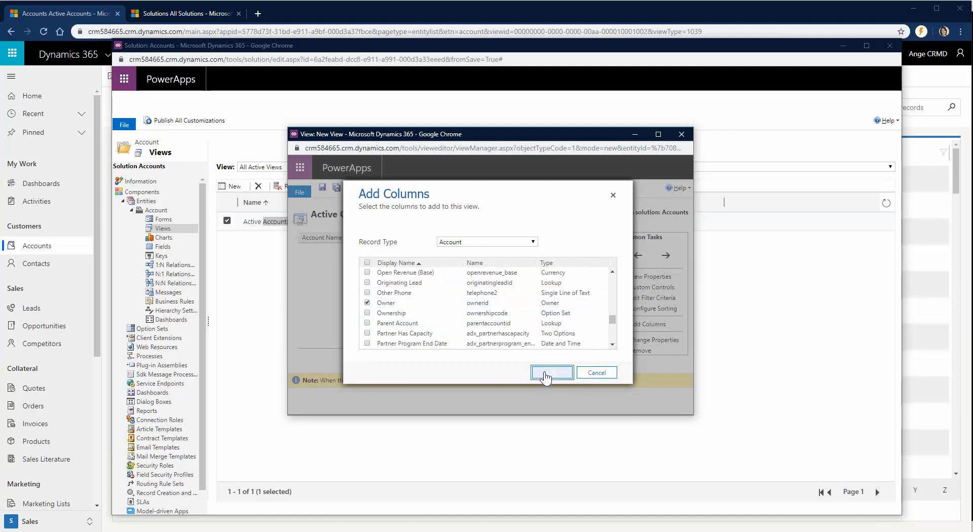
{"action": "left_click", "coordinate": [545, 375]}
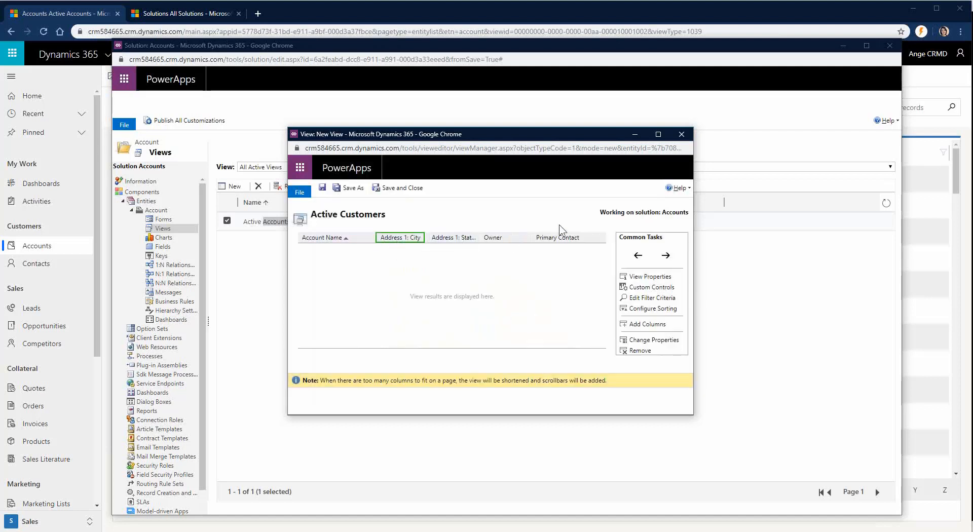
Step: Move Primary Contact two places left and set its width to 150px
{"action": "left_click", "coordinate": [571, 238]}
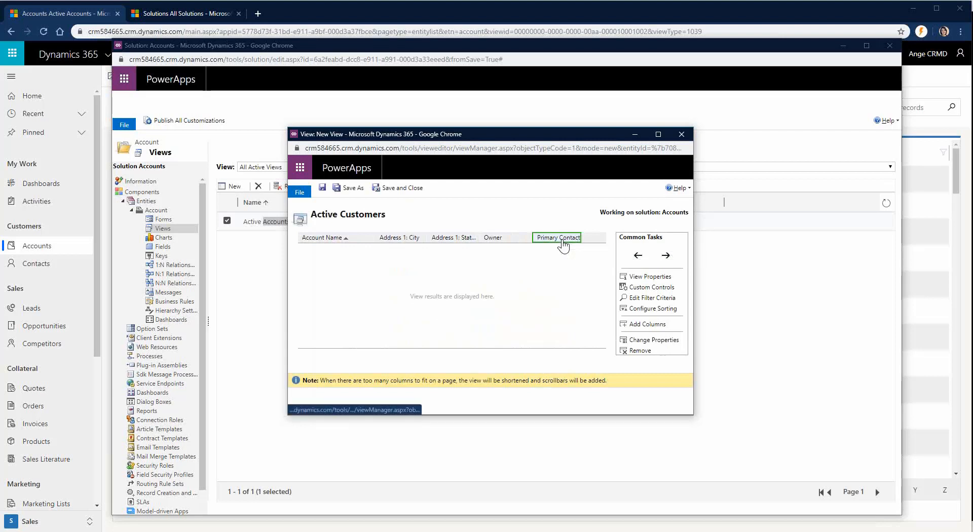
{"action": "left_click", "coordinate": [639, 256]}
{"action": "left_click", "coordinate": [638, 256]}
{"action": "left_click", "coordinate": [638, 256]}
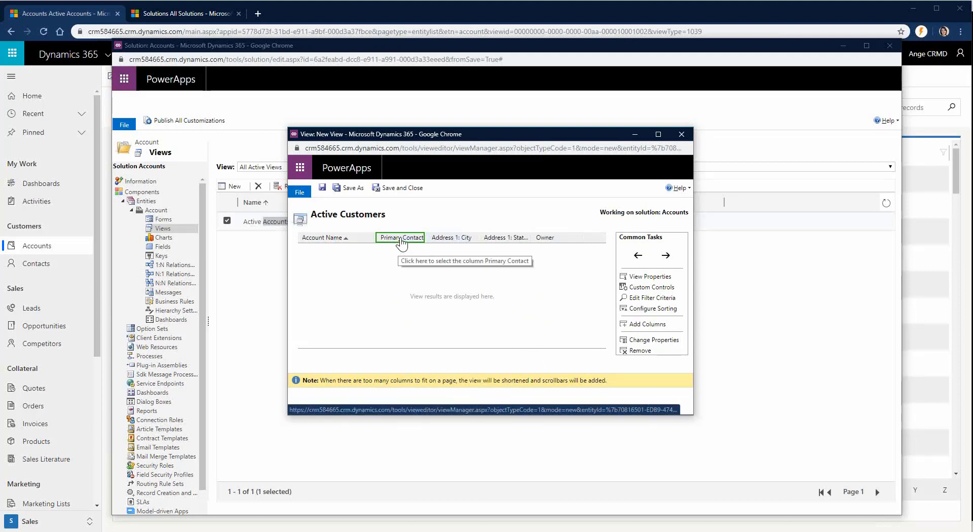
{"action": "left_click", "coordinate": [654, 341]}
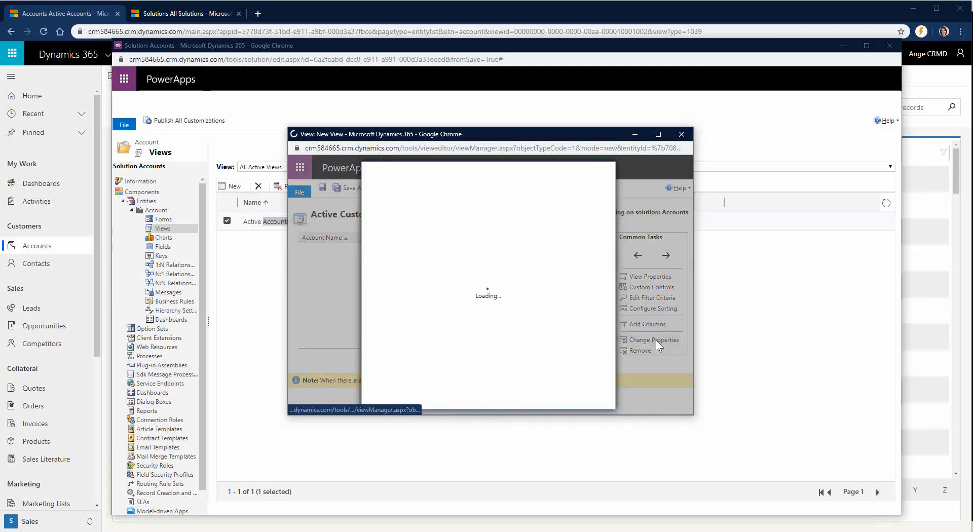
{"action": "left_click", "coordinate": [517, 363]}
{"action": "left_click", "coordinate": [534, 398]}
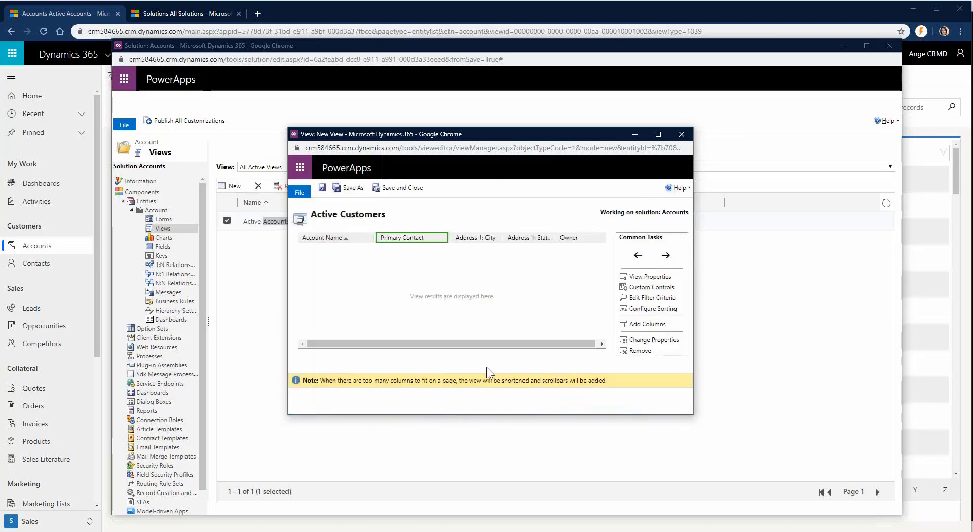
Step: Inspect the Address 1: State/Province column's properties without changing them
{"action": "left_click", "coordinate": [514, 238]}
{"action": "left_click", "coordinate": [653, 340]}
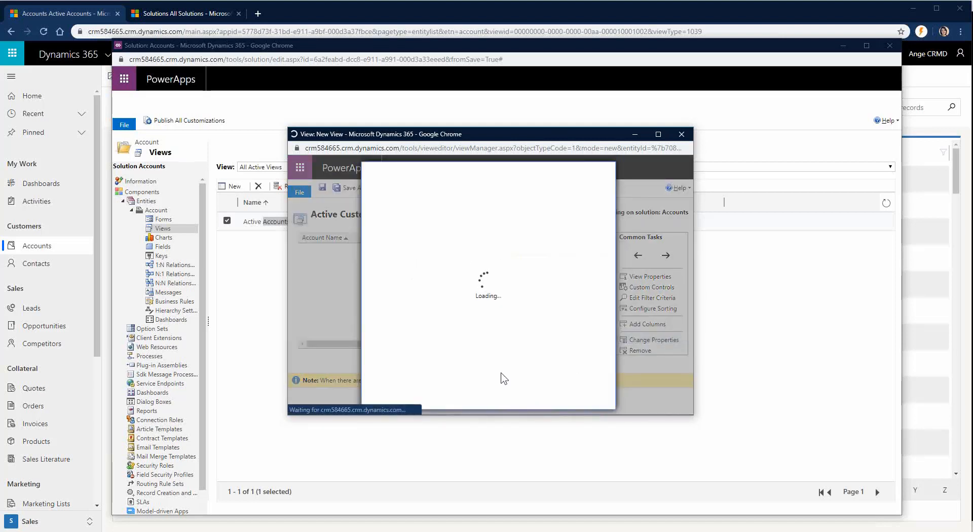
{"action": "left_click", "coordinate": [382, 239]}
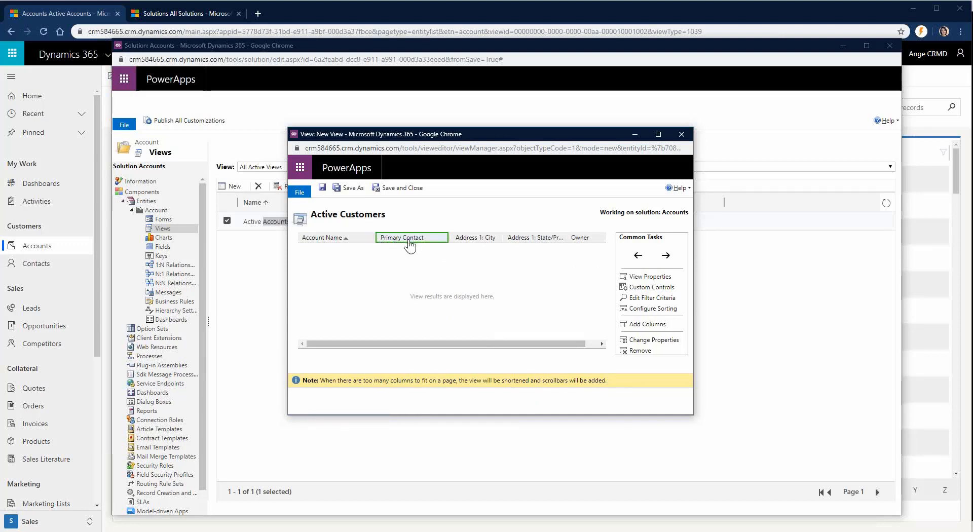
Step: Add an Account Number column before Primary Contact and set its width
{"action": "left_click", "coordinate": [637, 325]}
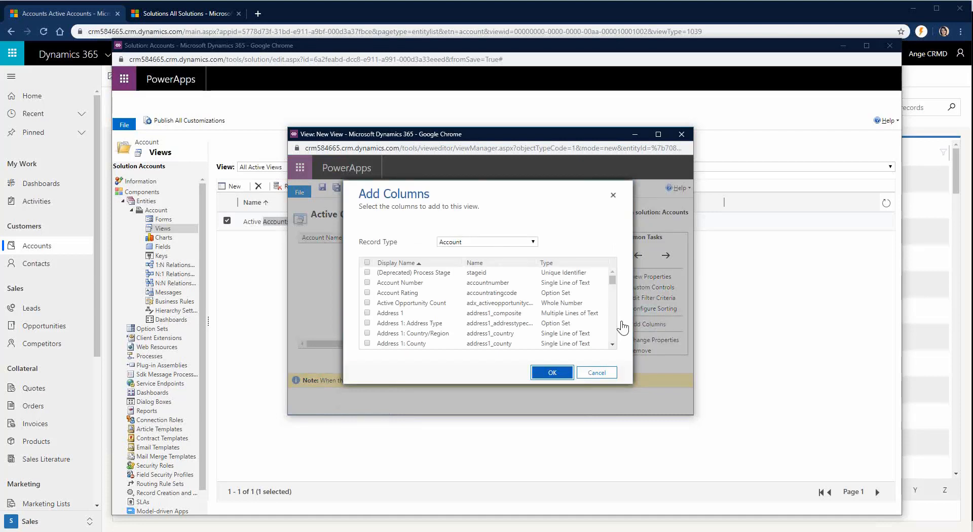
{"action": "left_click", "coordinate": [407, 286]}
{"action": "left_click", "coordinate": [547, 372]}
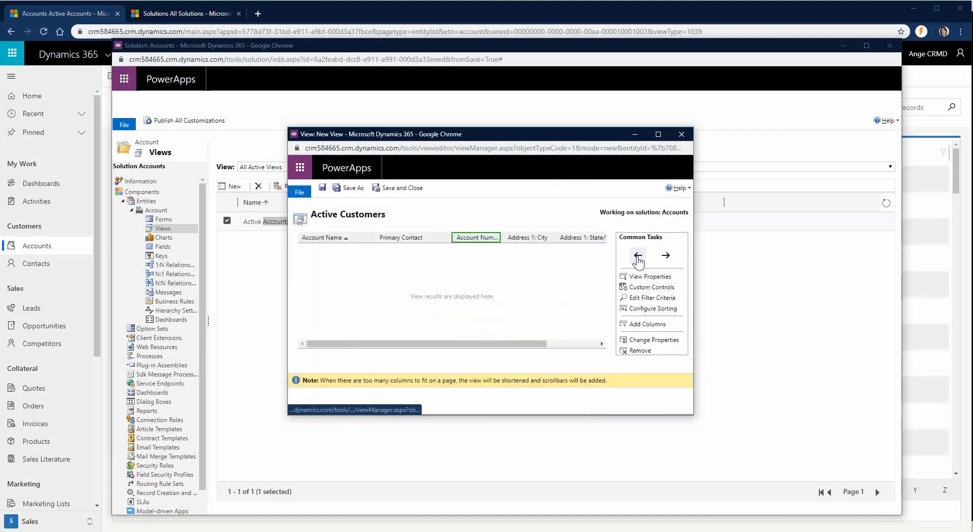
{"action": "left_click", "coordinate": [638, 256]}
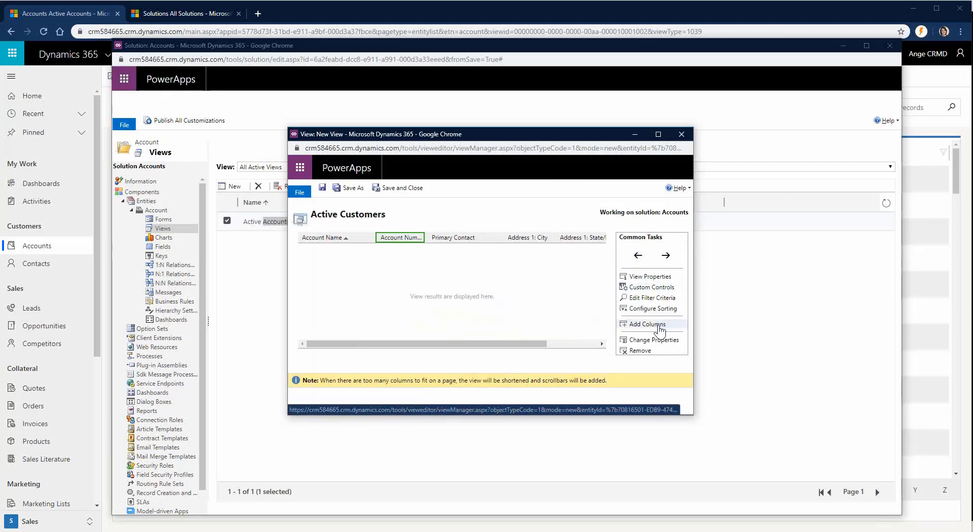
{"action": "left_click", "coordinate": [664, 345]}
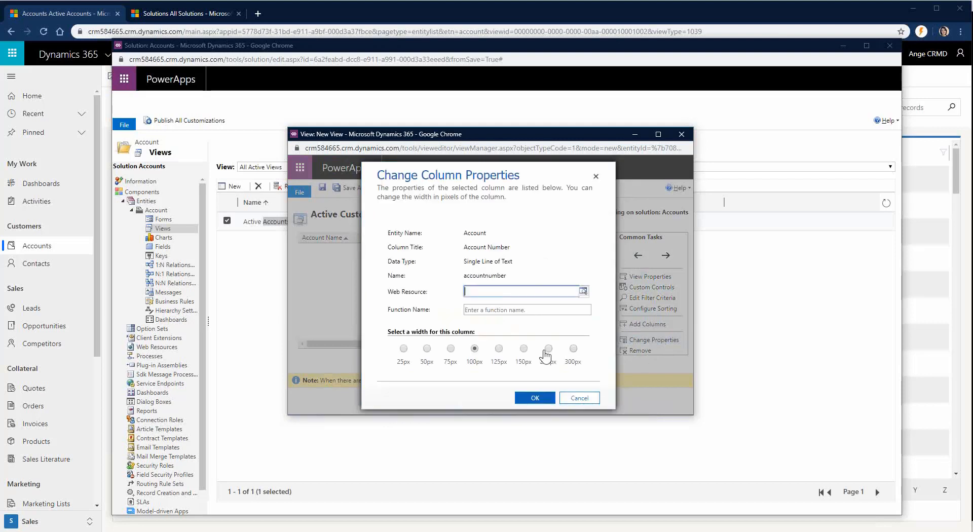
{"action": "left_click", "coordinate": [538, 398]}
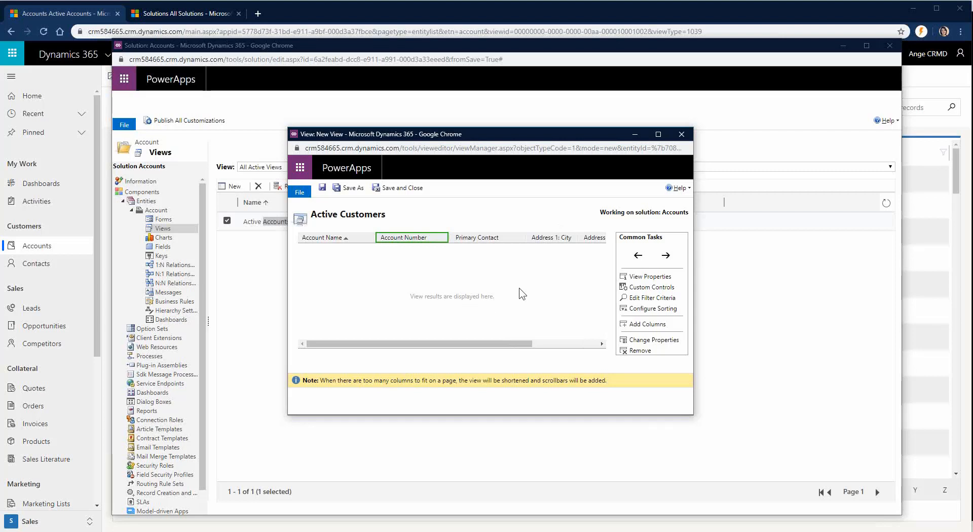
Step: Add a filter condition of Status equals Active to the Active Customers view
{"action": "left_click", "coordinate": [662, 299]}
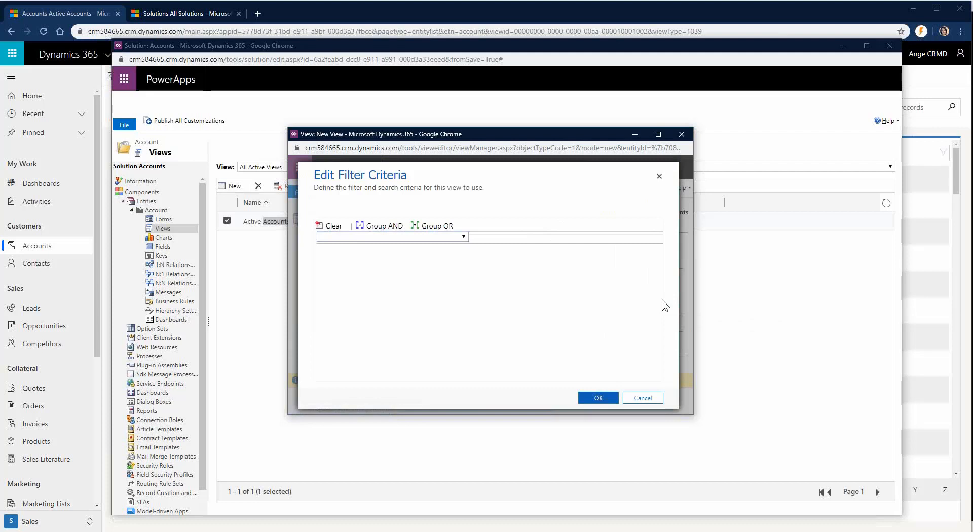
{"action": "left_click", "coordinate": [463, 237]}
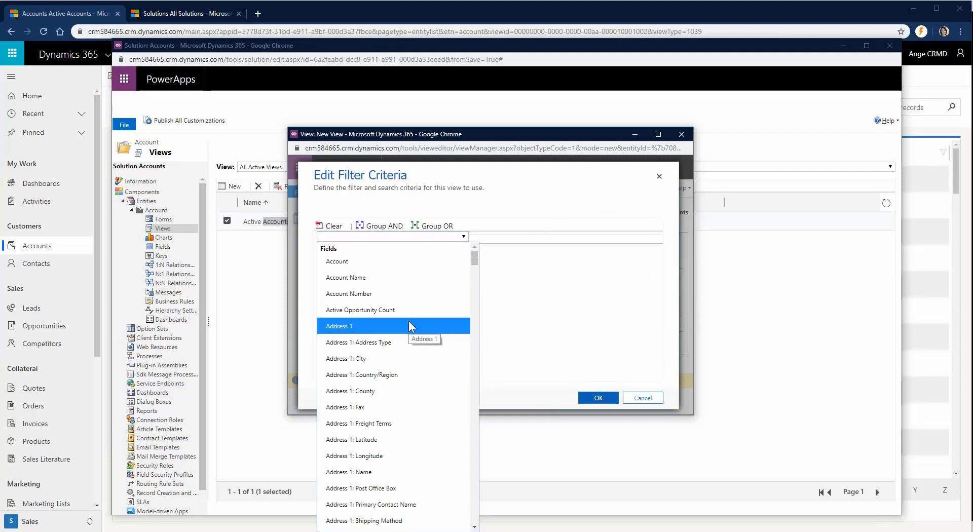
{"action": "scroll", "coordinate": [408, 321], "scroll_direction": "down", "scroll_amount": 6}
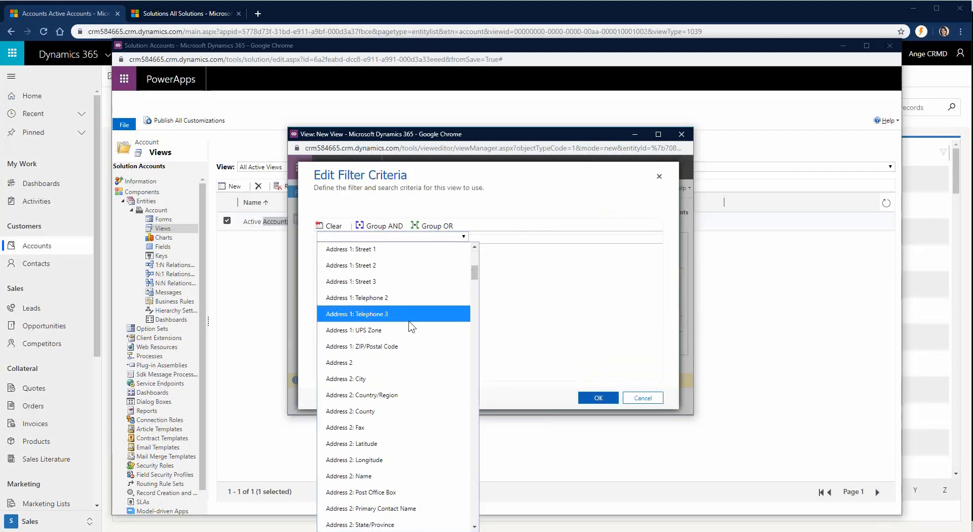
{"action": "scroll", "coordinate": [411, 327], "scroll_direction": "down", "scroll_amount": 15}
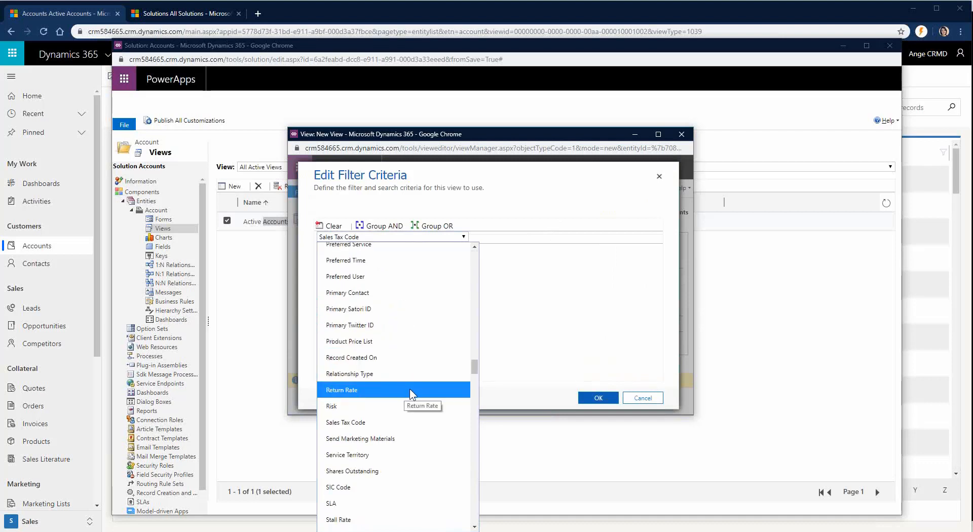
{"action": "scroll", "coordinate": [412, 393], "scroll_direction": "down", "scroll_amount": 1}
{"action": "left_click", "coordinate": [384, 432]}
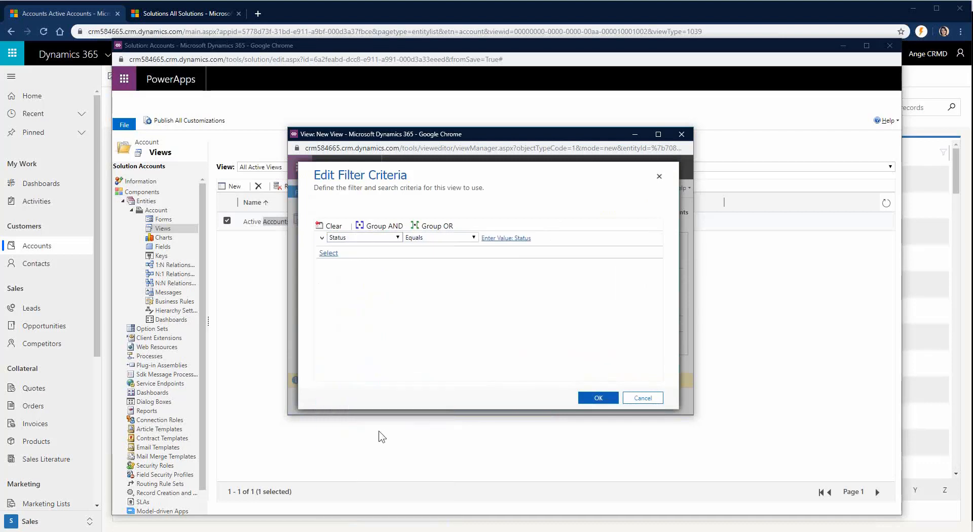
{"action": "left_click", "coordinate": [499, 239]}
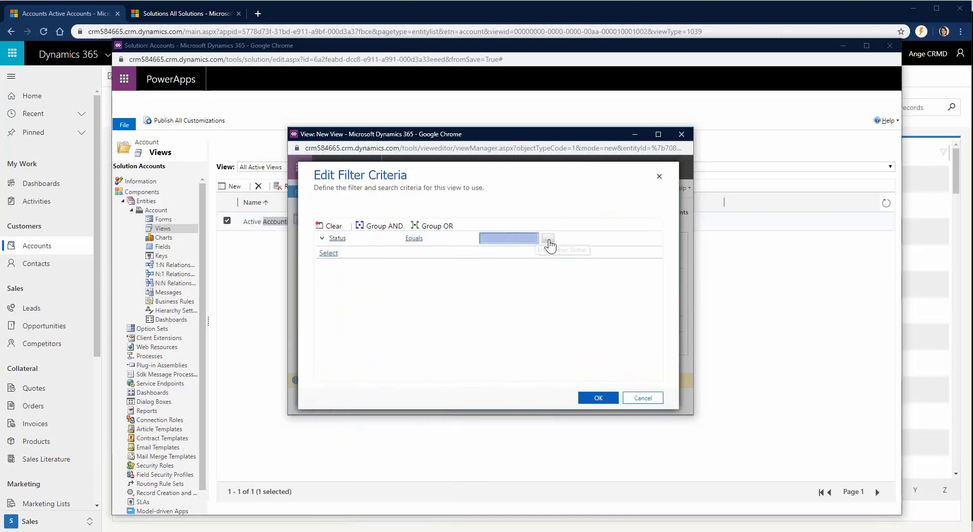
{"action": "left_click", "coordinate": [548, 242]}
{"action": "double_click", "coordinate": [414, 278]}
{"action": "left_click", "coordinate": [540, 355]}
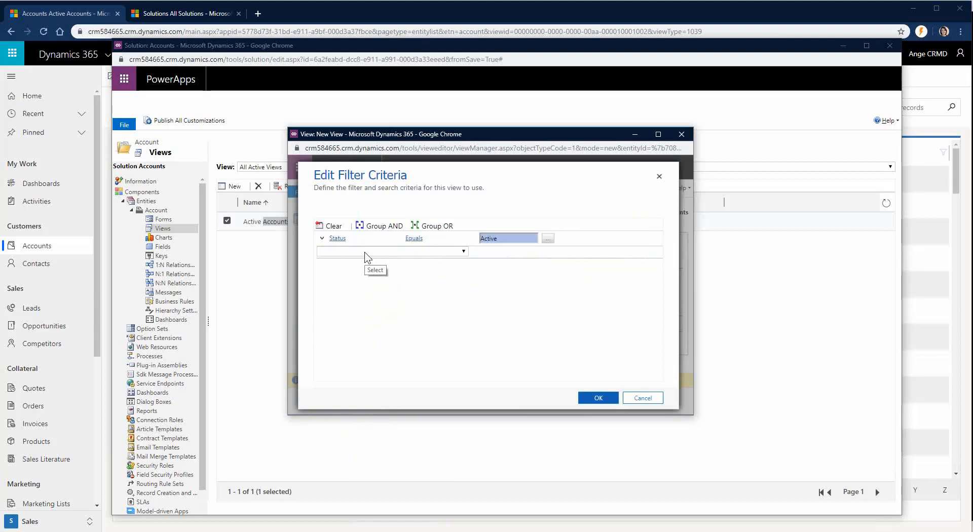
Step: Add a second filter condition row on the Relationship Type field
{"action": "left_click", "coordinate": [367, 251]}
{"action": "key", "text": "r"}
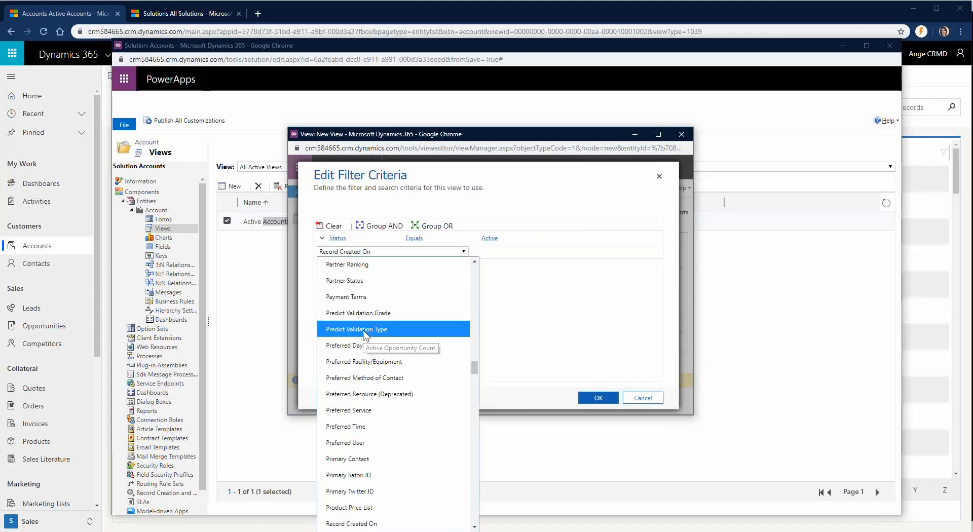
{"action": "scroll", "coordinate": [365, 332], "scroll_direction": "down", "scroll_amount": 2}
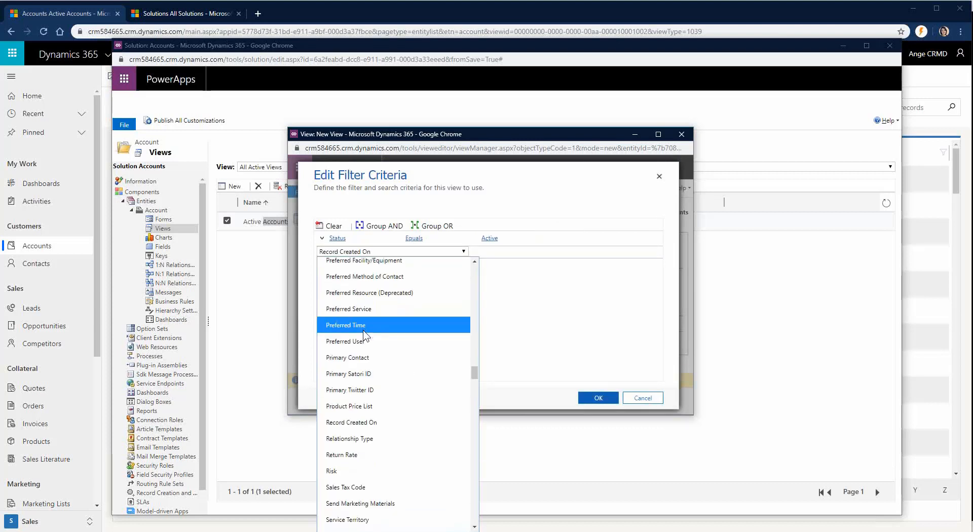
{"action": "left_click", "coordinate": [365, 439]}
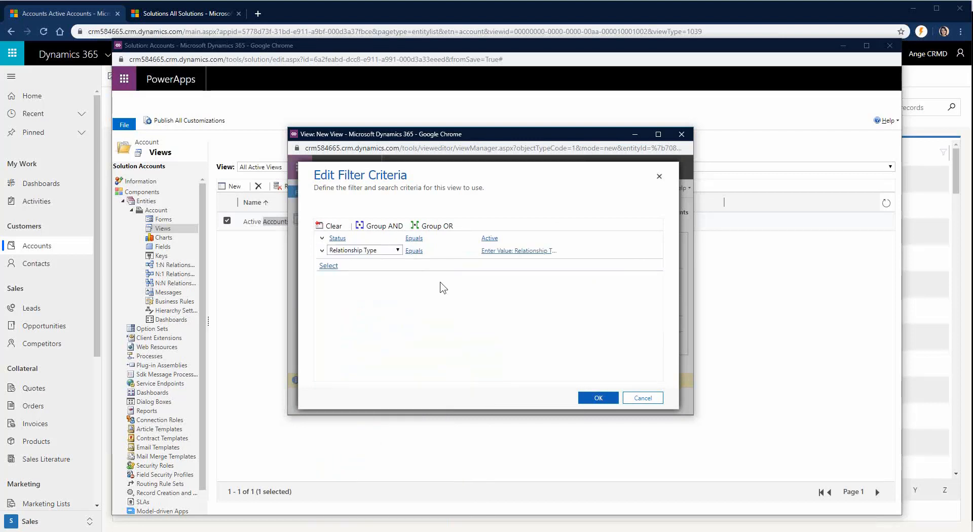
Step: Set Relationship Type equals Customer and apply the filter criteria to the view
{"action": "left_click", "coordinate": [445, 253]}
{"action": "left_click", "coordinate": [548, 252]}
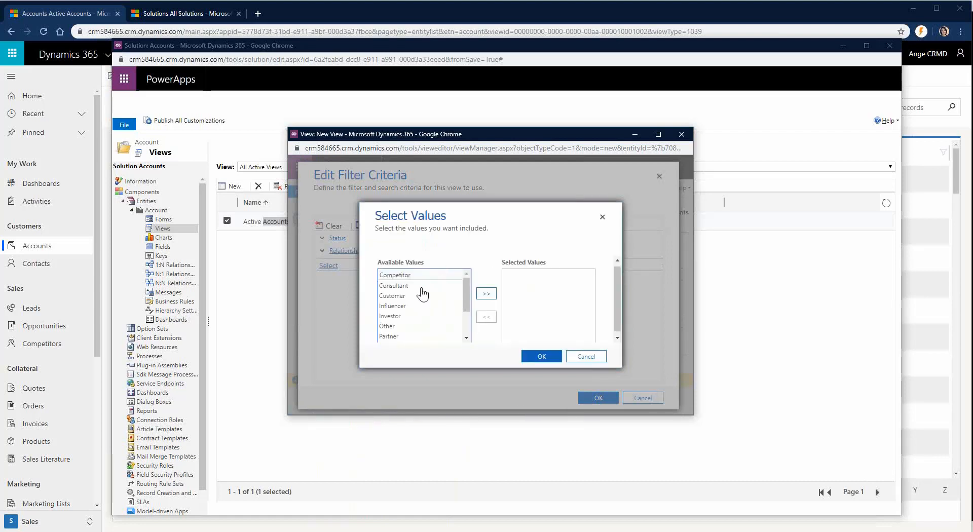
{"action": "scroll", "coordinate": [424, 327], "scroll_direction": "down", "scroll_amount": 3}
{"action": "scroll", "coordinate": [425, 329], "scroll_direction": "up", "scroll_amount": 3}
{"action": "double_click", "coordinate": [400, 296]}
{"action": "left_click", "coordinate": [541, 356]}
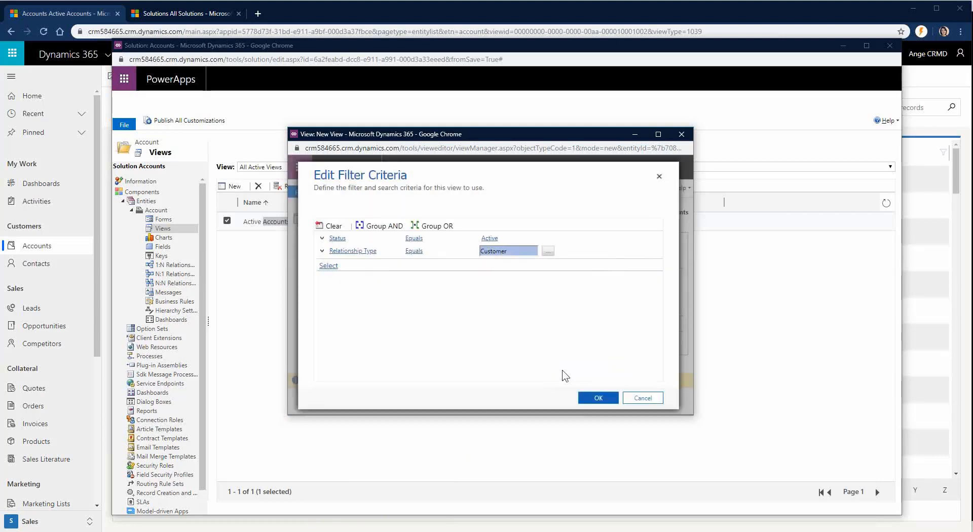
{"action": "left_click", "coordinate": [599, 402]}
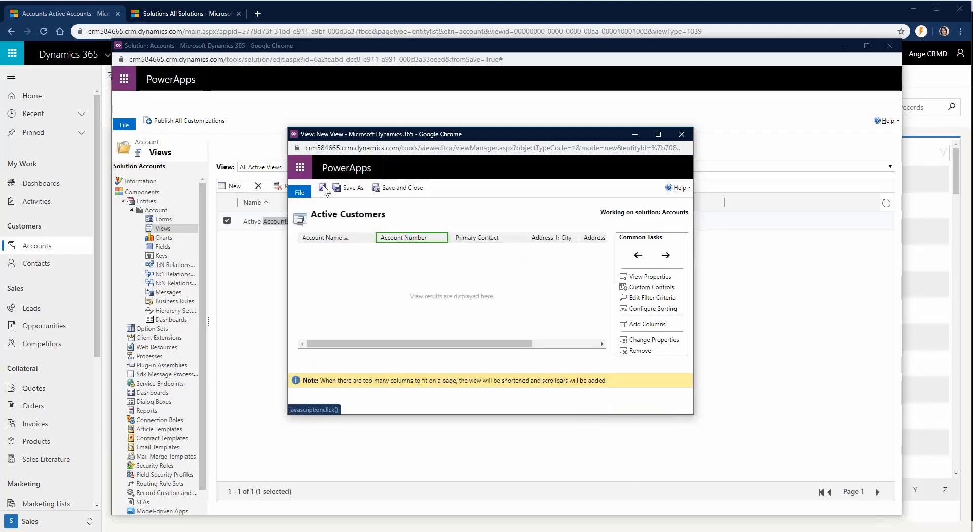
Step: Save and close the Active Customers view, then publish all customizations
{"action": "left_click", "coordinate": [419, 191]}
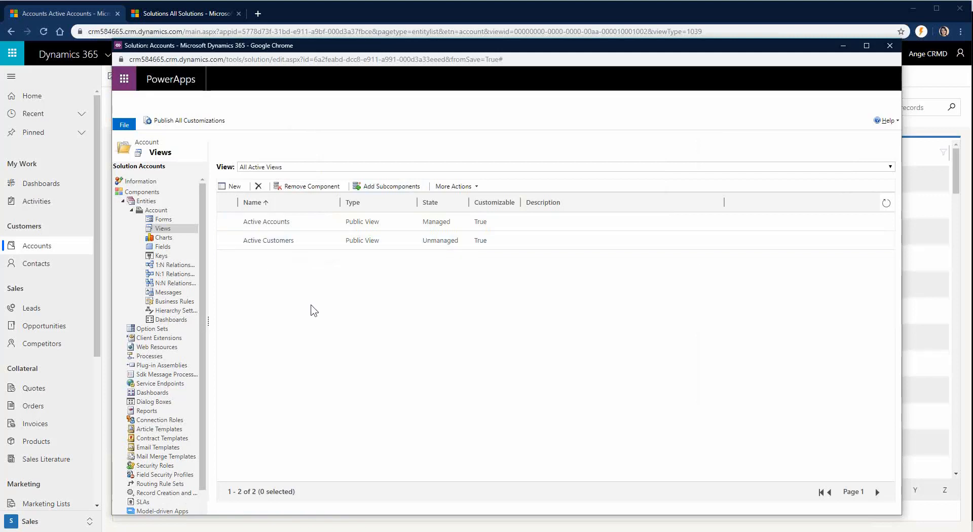
{"action": "left_click", "coordinate": [183, 124]}
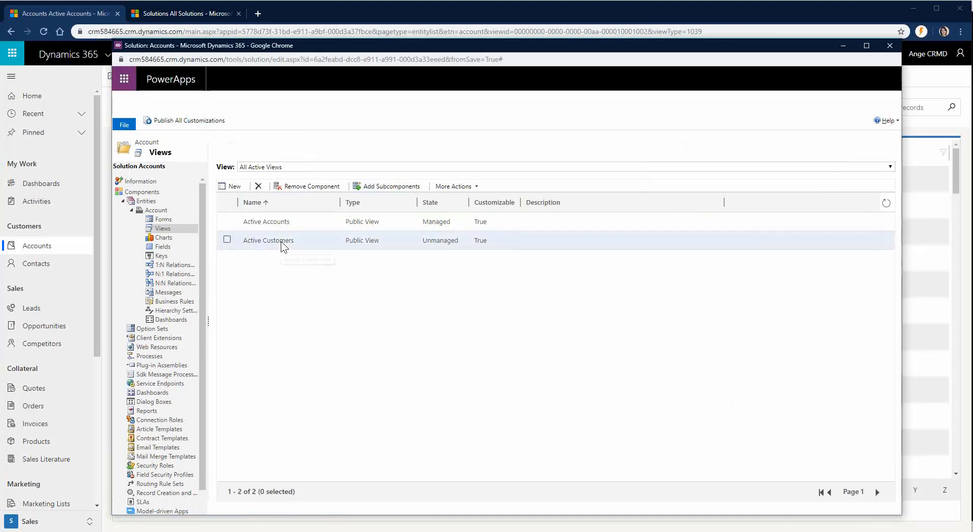
Step: Refresh the Sales Hub Accounts page and switch the list to the Active Customers view
{"action": "mouse_move", "coordinate": [152, 531]}
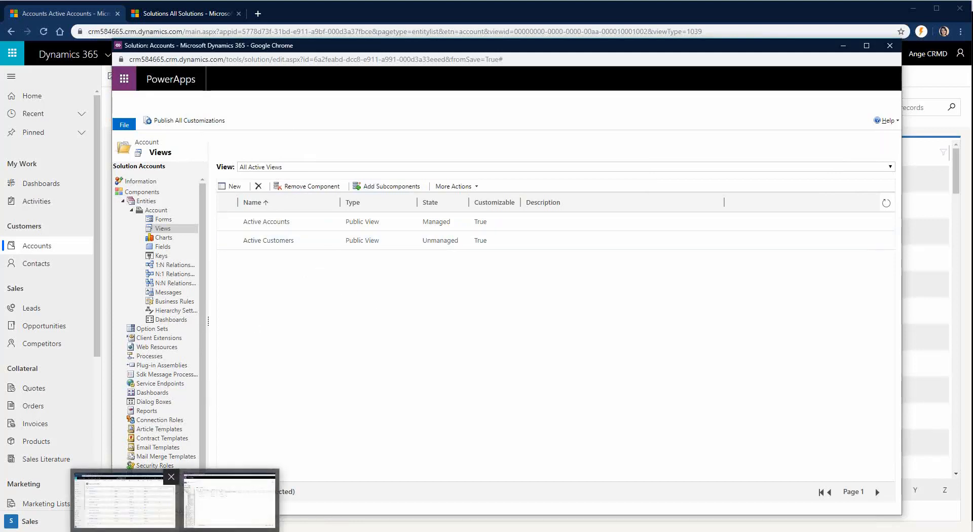
{"action": "left_click", "coordinate": [127, 499]}
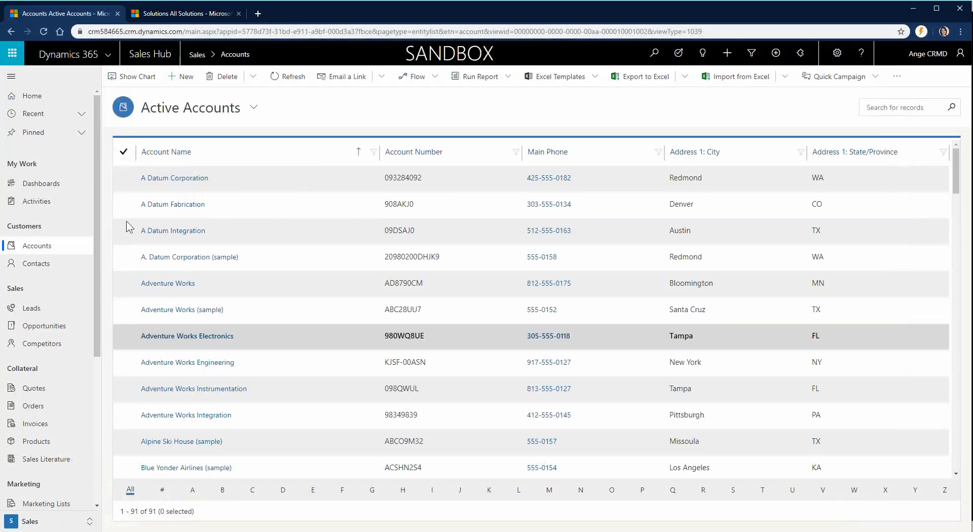
{"action": "left_click", "coordinate": [42, 31]}
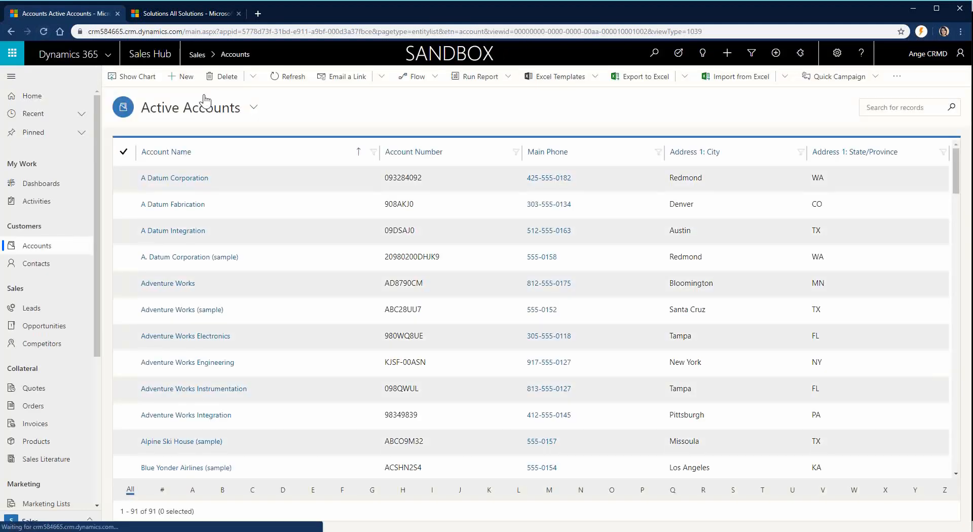
{"action": "left_click", "coordinate": [253, 108]}
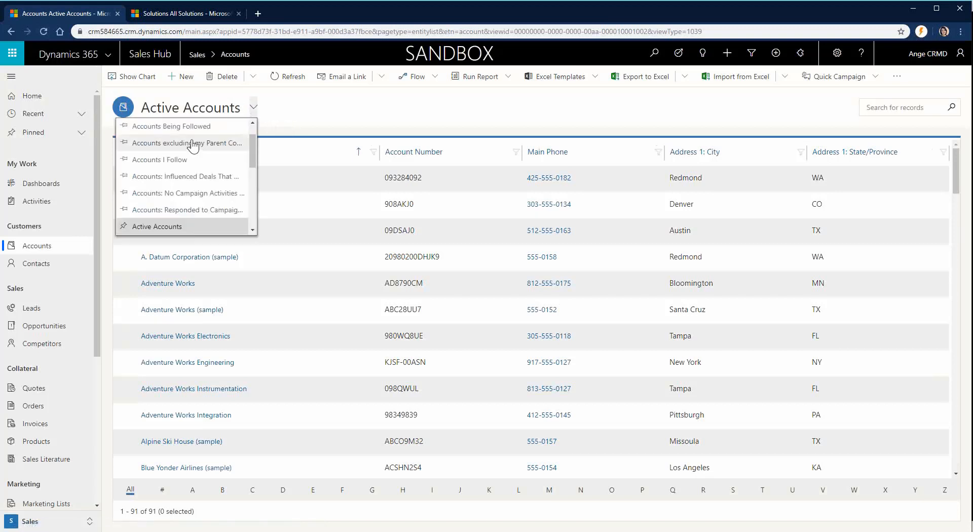
{"action": "scroll", "coordinate": [197, 146], "scroll_direction": "down", "scroll_amount": 3}
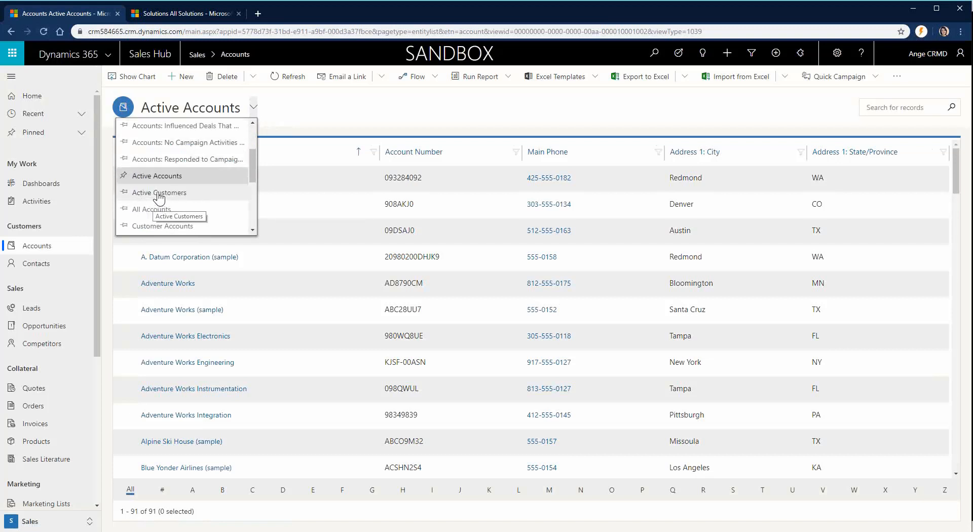
{"action": "left_click", "coordinate": [154, 195]}
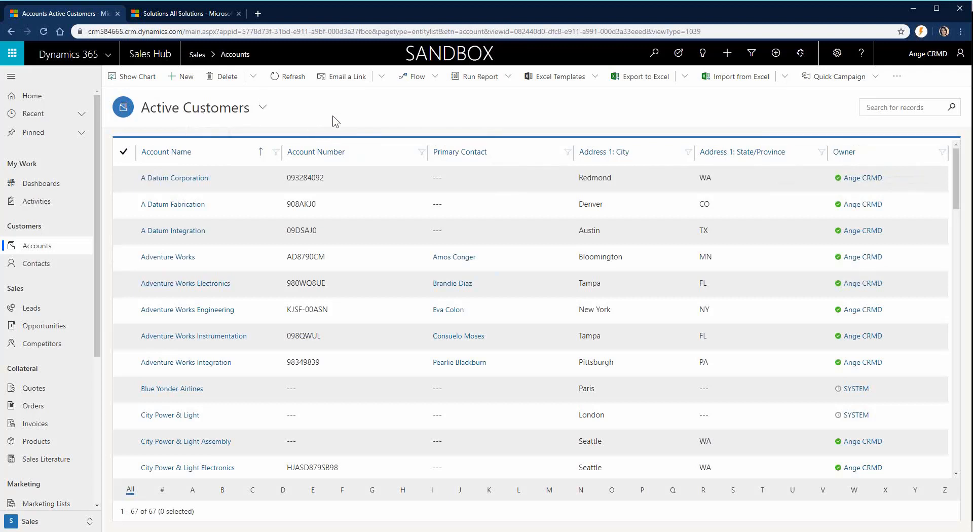
Step: Keep Active Customers (67 records) selected and return to the solution window
{"action": "left_click", "coordinate": [263, 108]}
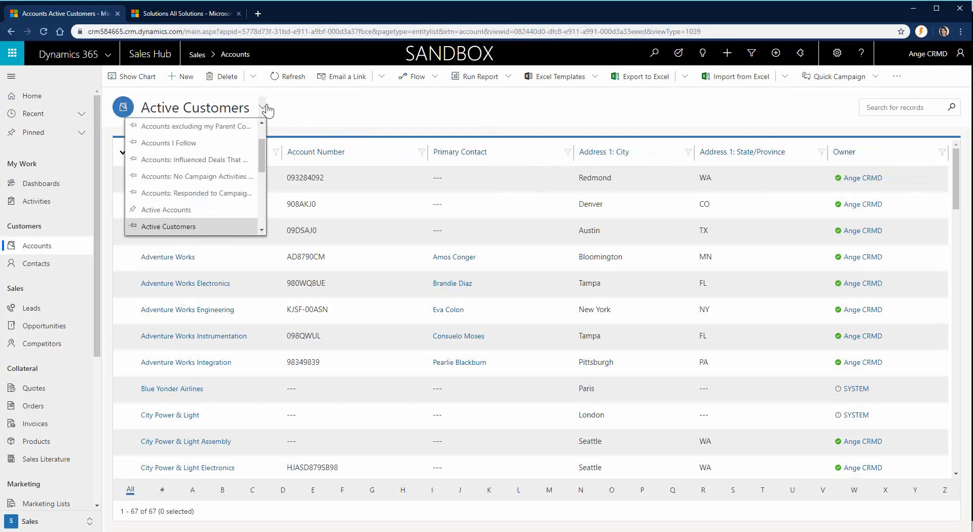
{"action": "left_click", "coordinate": [136, 229]}
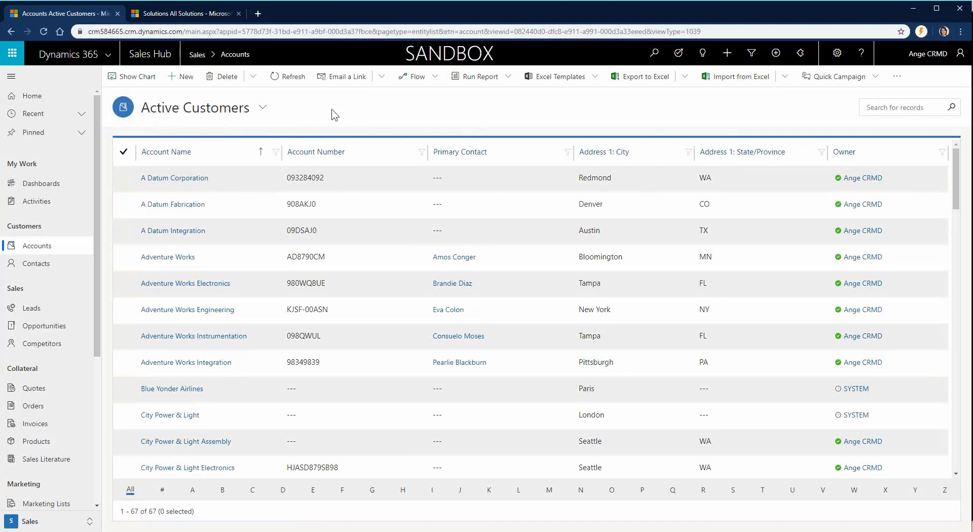
{"action": "key", "text": "alt+Tab"}
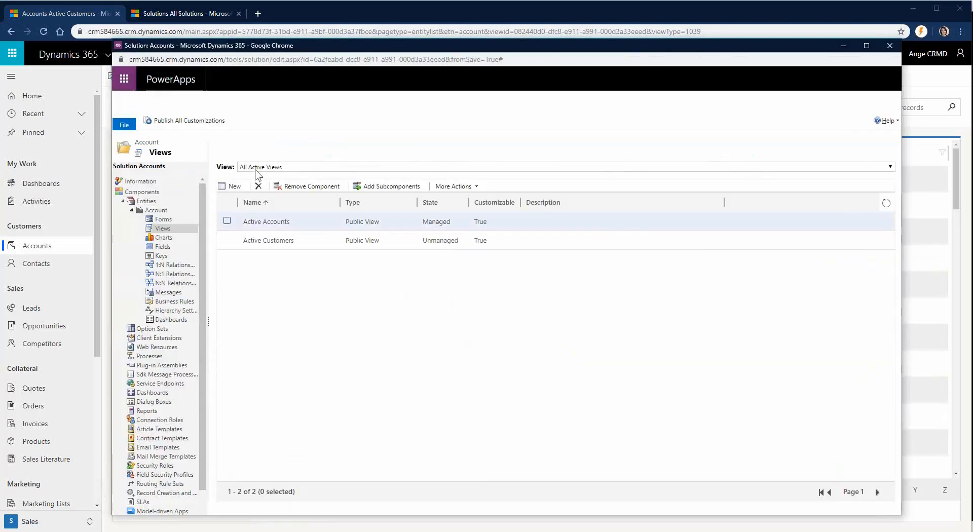
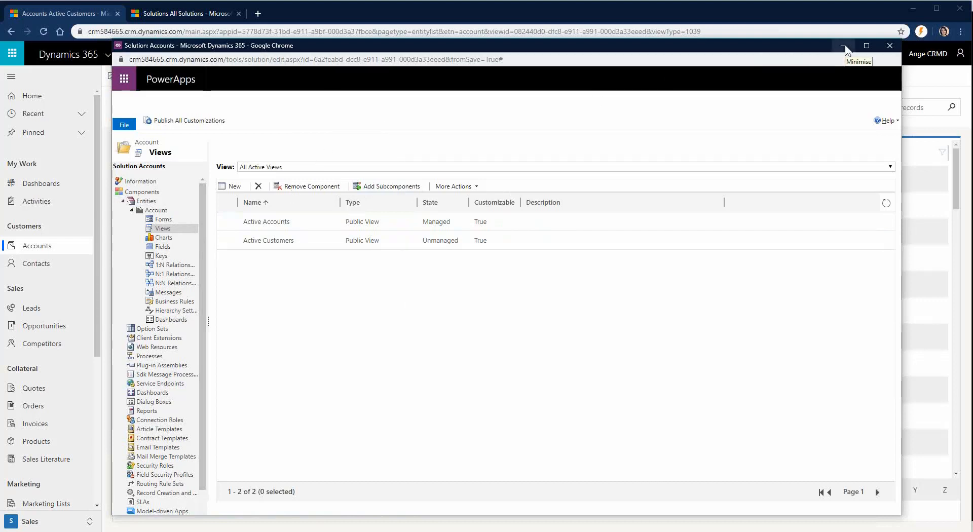
Step: Open the Settings Processes list, showing 476 activated processes
{"action": "left_click", "coordinate": [843, 47]}
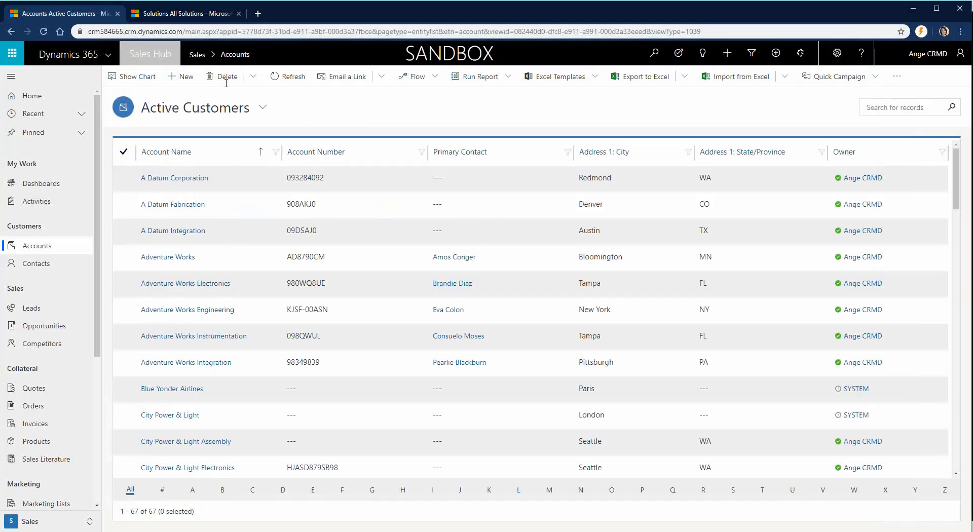
{"action": "left_click", "coordinate": [838, 53]}
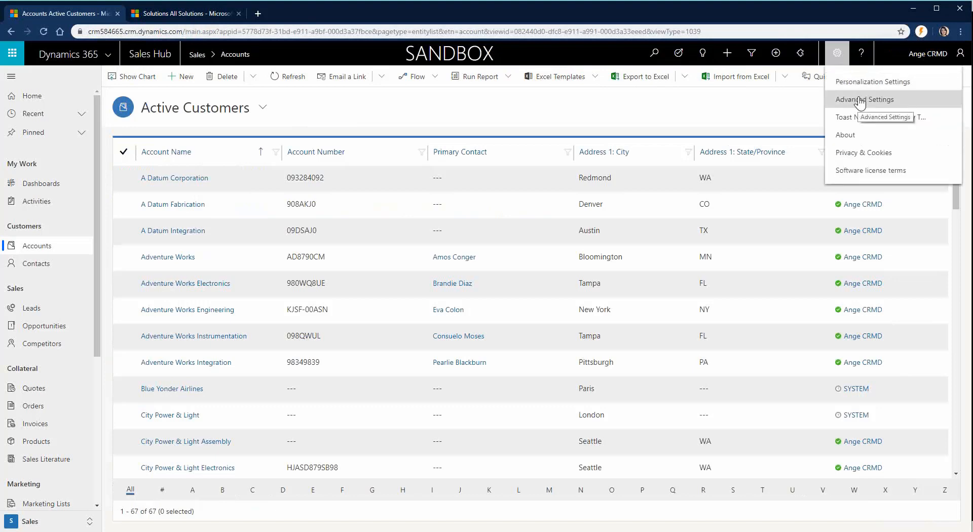
{"action": "left_click", "coordinate": [170, 14]}
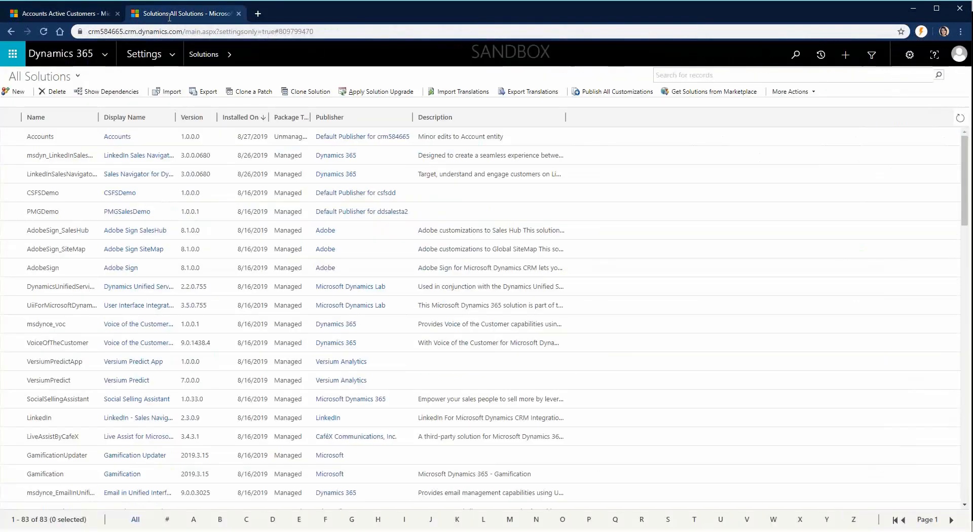
{"action": "left_click", "coordinate": [173, 55]}
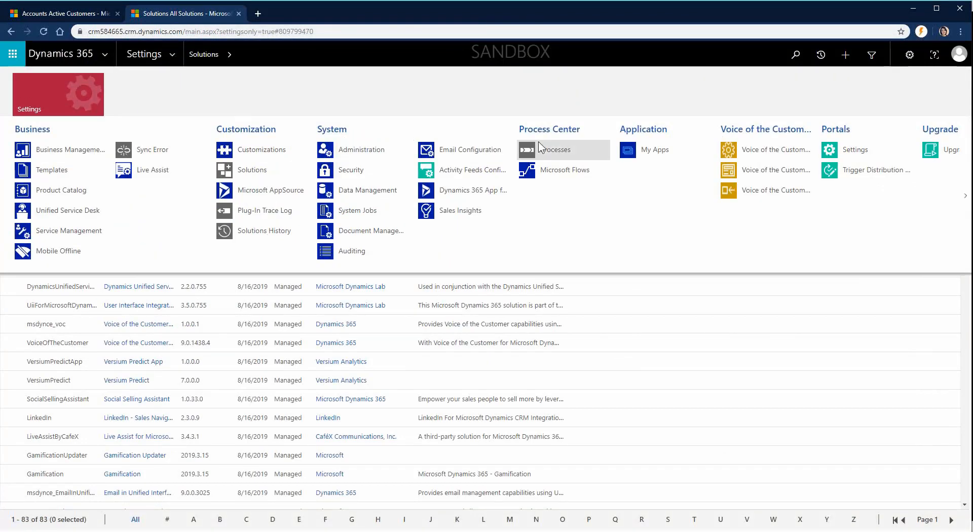
{"action": "left_click", "coordinate": [578, 155]}
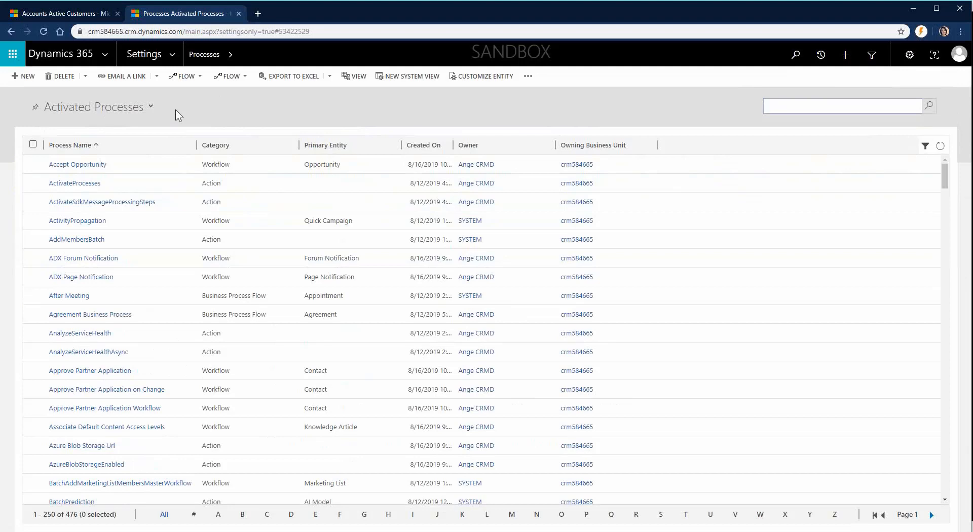
Step: Check that the Accounts solution has no processes, then go to the Sales Hub Leads list
{"action": "mouse_move", "coordinate": [174, 531]}
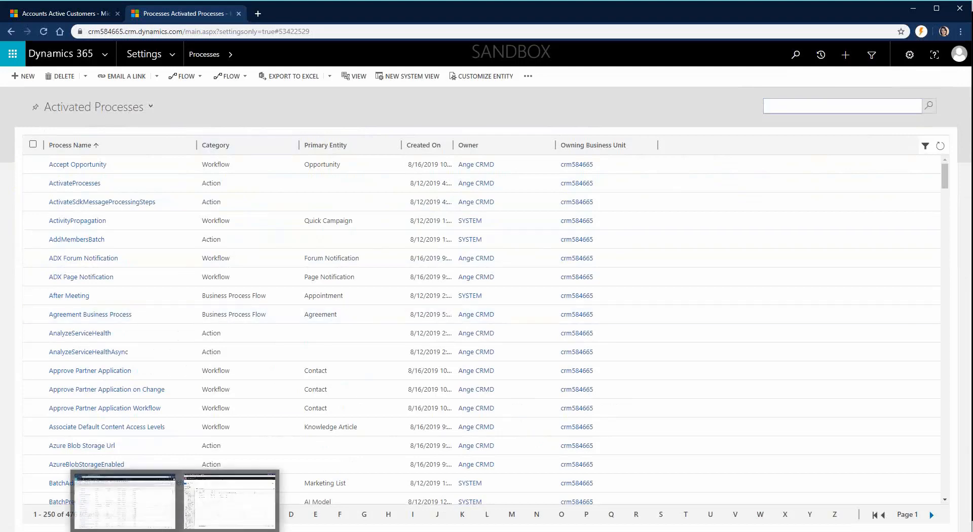
{"action": "left_click", "coordinate": [229, 501]}
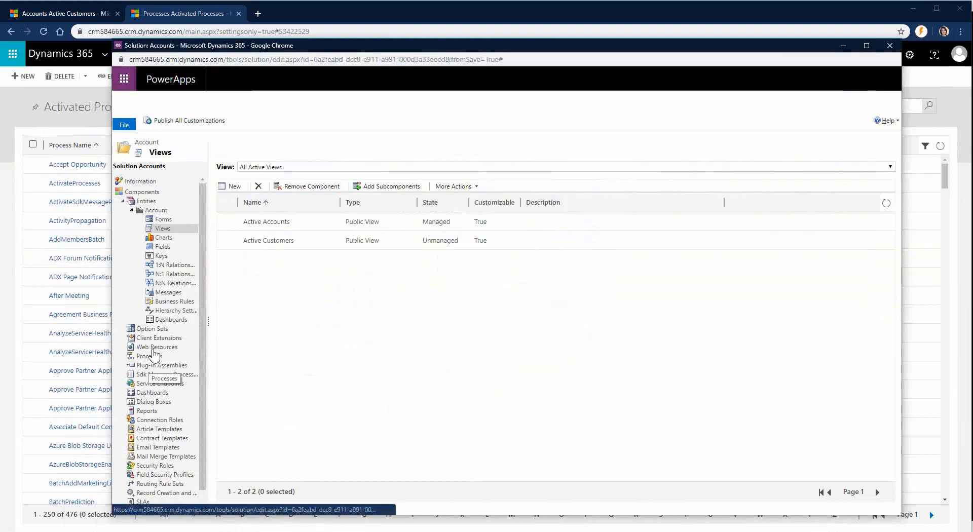
{"action": "left_click", "coordinate": [153, 355]}
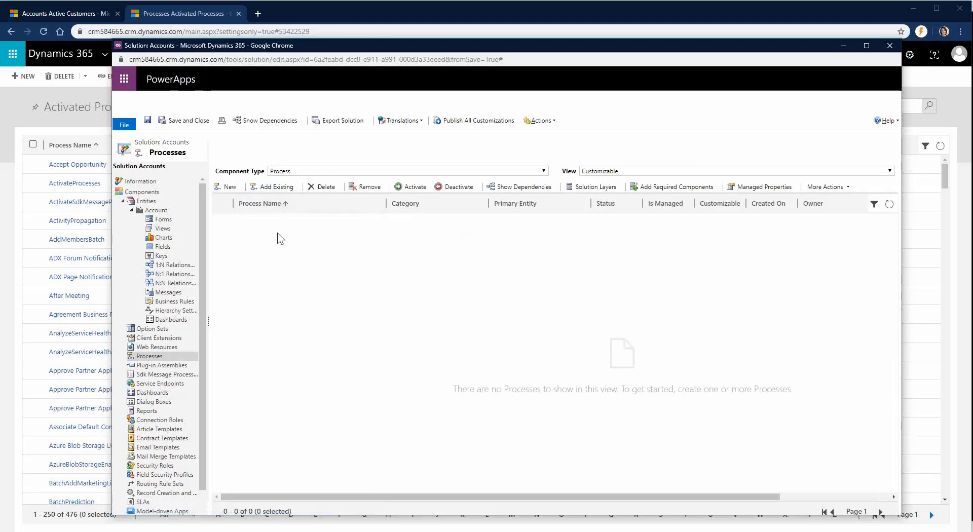
{"action": "left_click", "coordinate": [56, 11]}
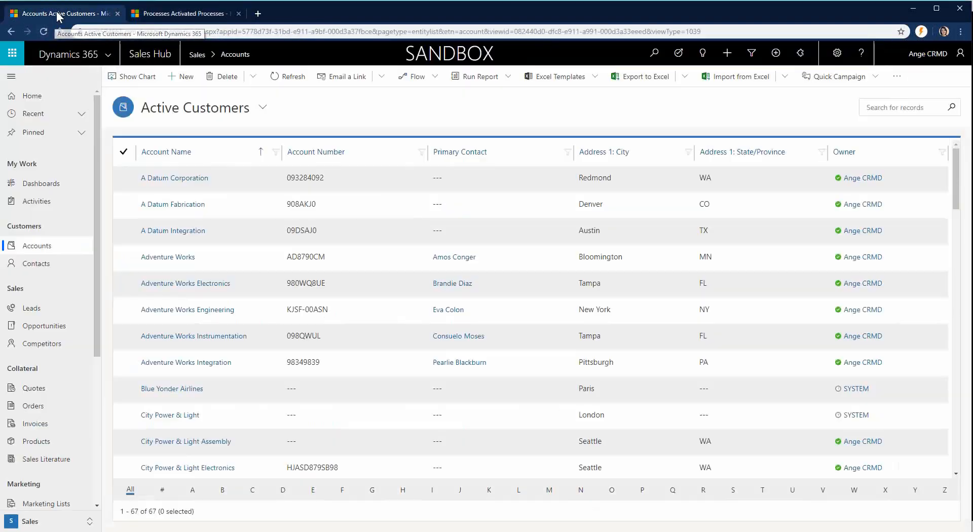
{"action": "left_click", "coordinate": [46, 314]}
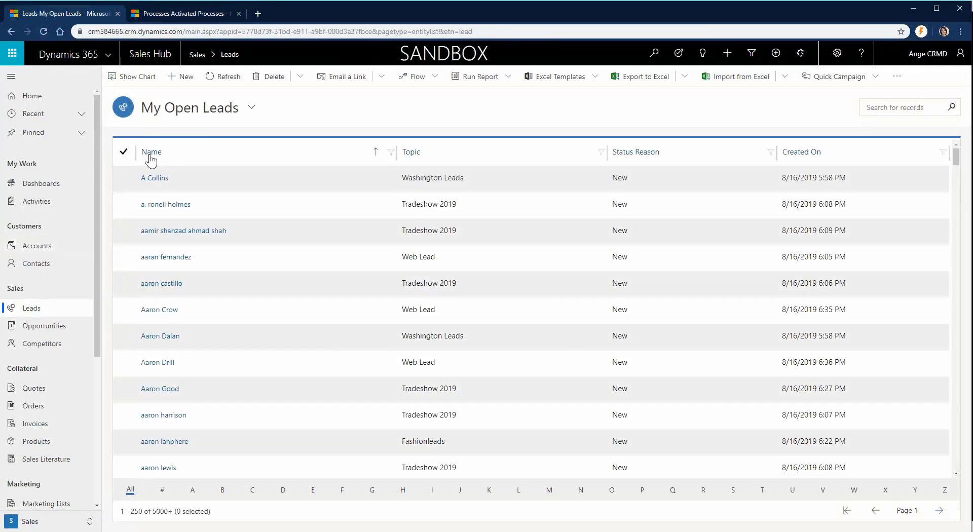
Step: Start a new Lead record from My Open Leads
{"action": "left_click", "coordinate": [186, 77]}
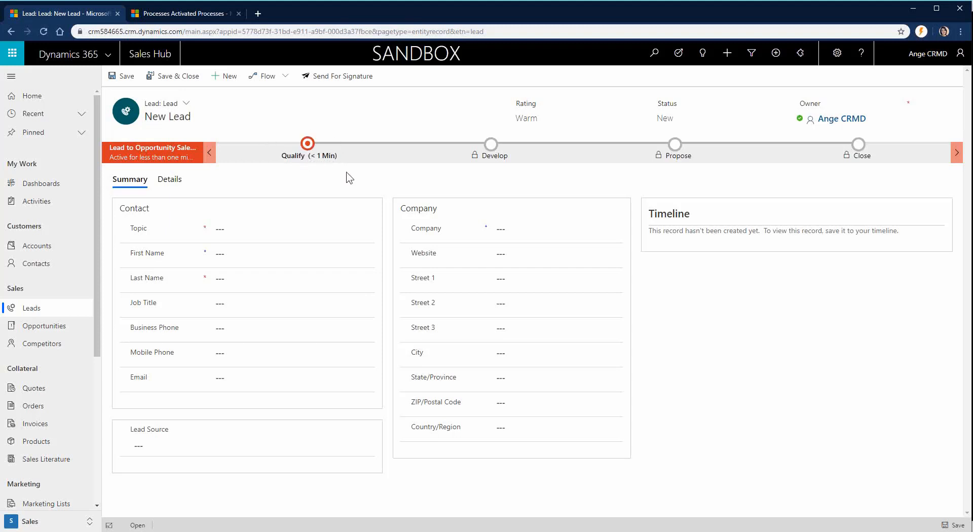
Step: Review the new lead's Qualify stage fields, then return to the Accounts solution window
{"action": "left_click", "coordinate": [312, 148]}
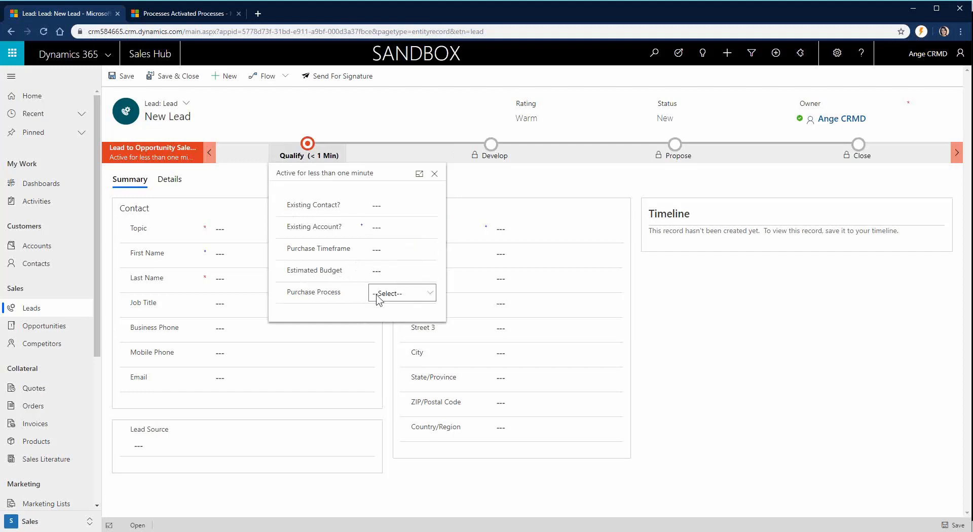
{"action": "left_click", "coordinate": [240, 197]}
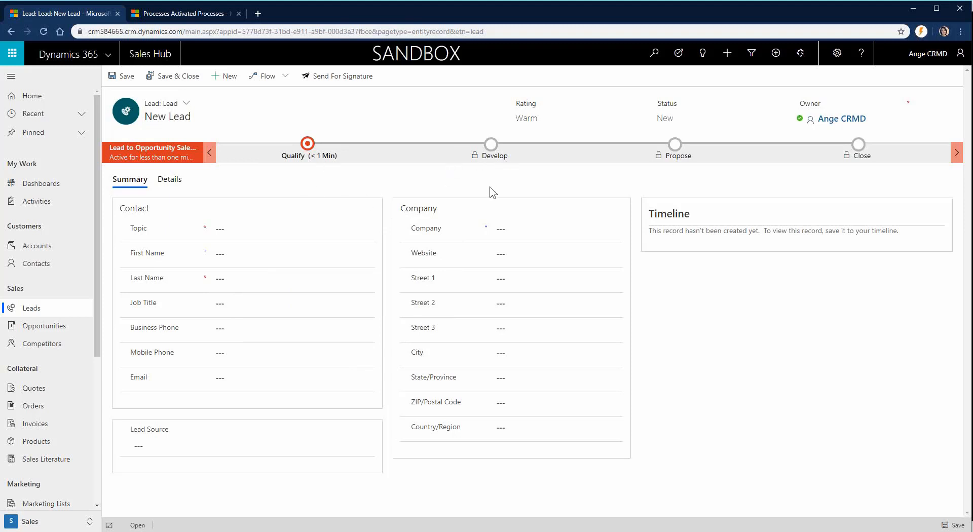
{"action": "left_click", "coordinate": [307, 146]}
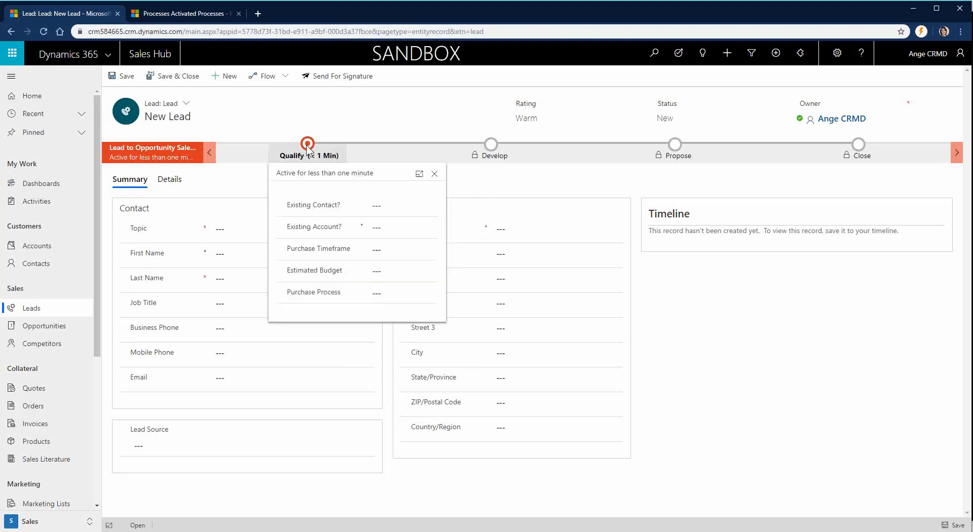
{"action": "left_click", "coordinate": [483, 189]}
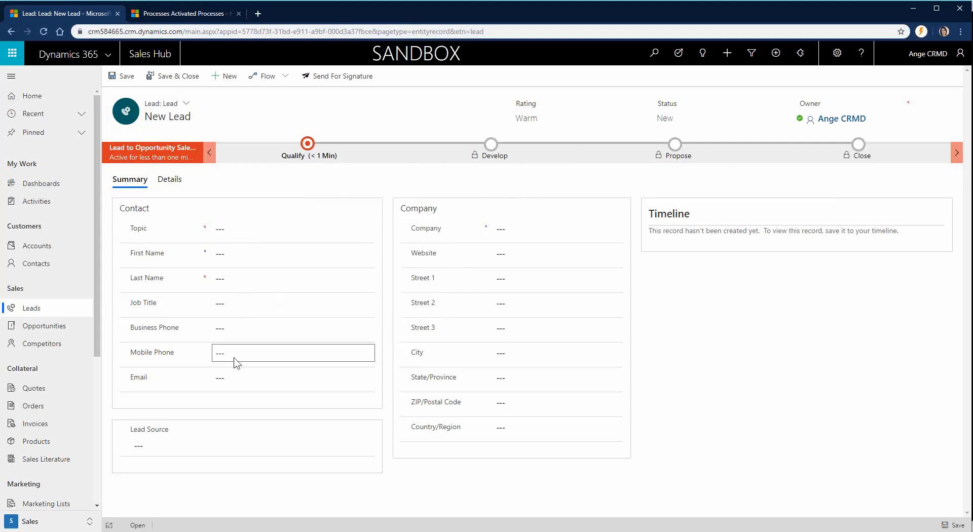
{"action": "left_click", "coordinate": [307, 143]}
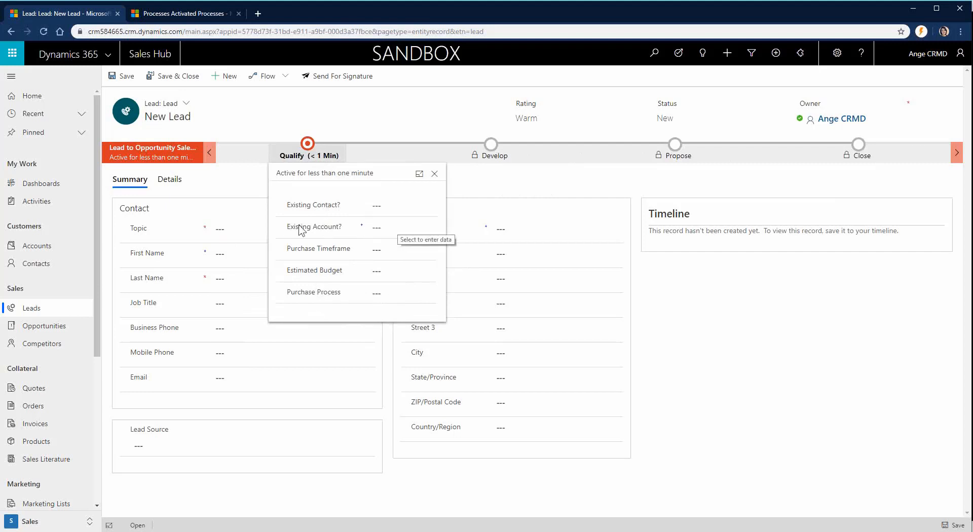
{"action": "left_click", "coordinate": [241, 197]}
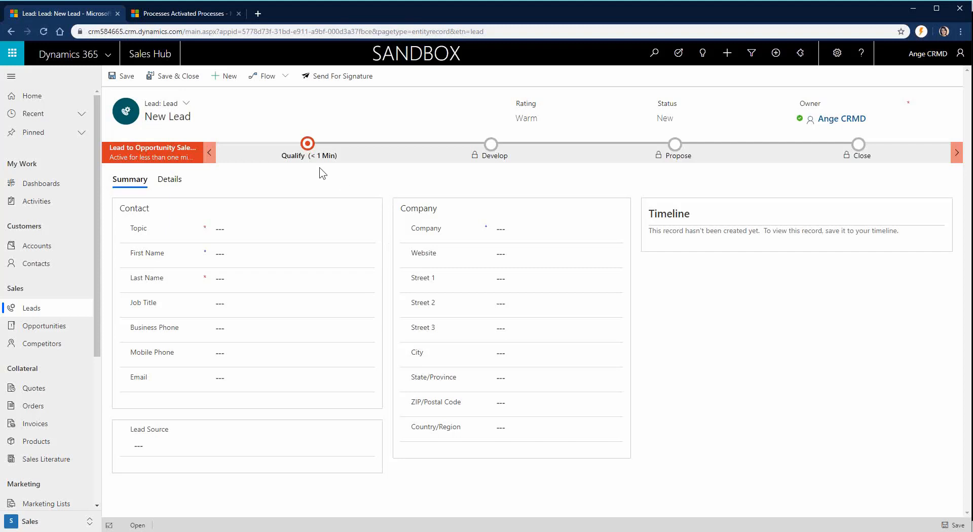
{"action": "left_click", "coordinate": [308, 147]}
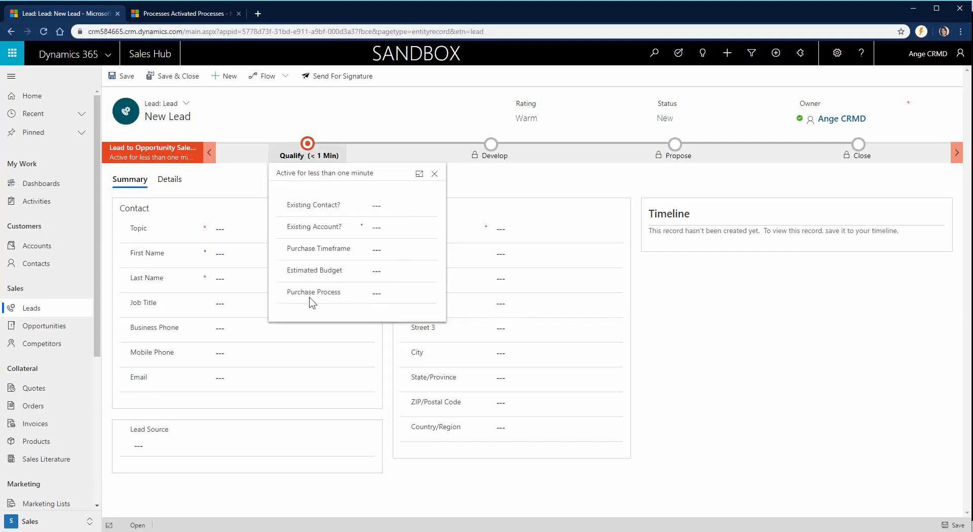
{"action": "left_click", "coordinate": [238, 187]}
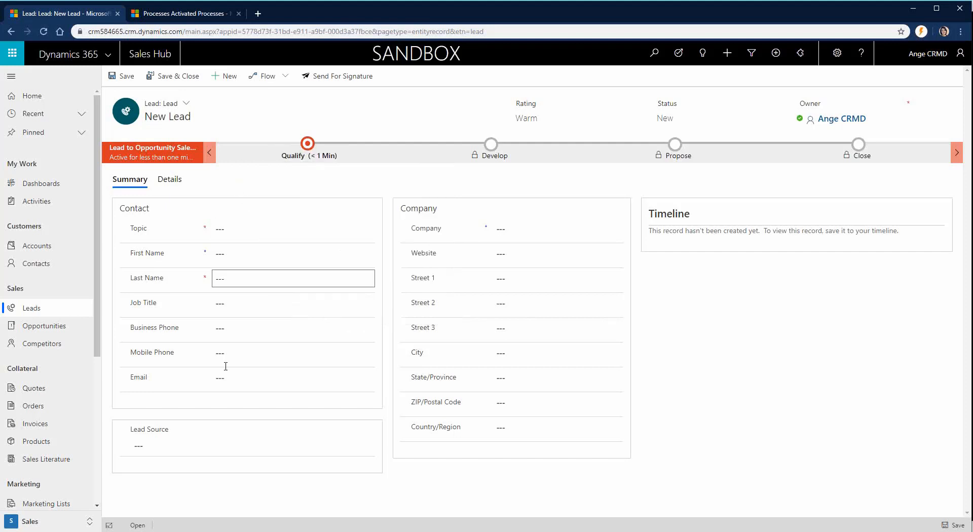
{"action": "key", "text": "alt+Tab"}
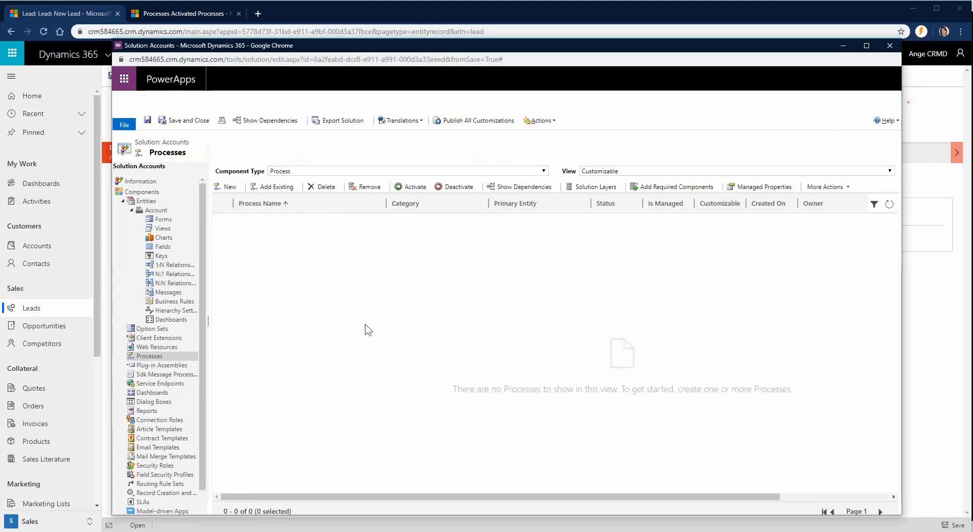
Step: Add the existing Lead to Opportunity Sales Process to the Accounts solution
{"action": "left_click", "coordinate": [278, 189]}
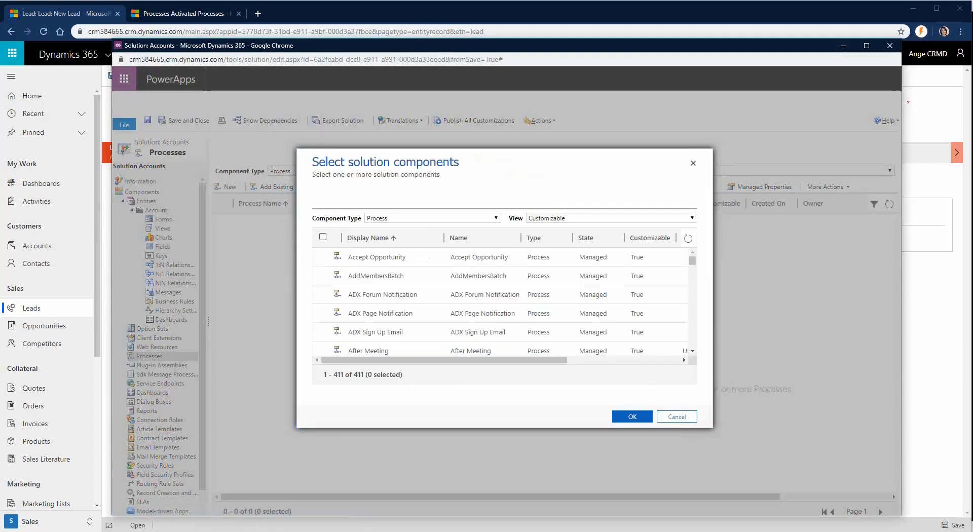
{"action": "left_click", "coordinate": [162, 531]}
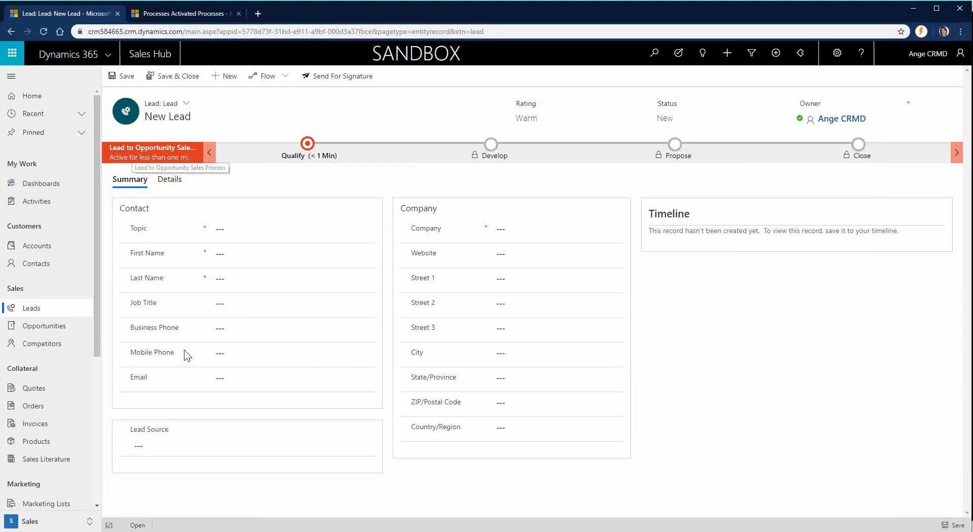
{"action": "mouse_move", "coordinate": [175, 530]}
{"action": "left_click", "coordinate": [228, 501]}
{"action": "scroll", "coordinate": [478, 316], "scroll_direction": "down", "scroll_amount": 8}
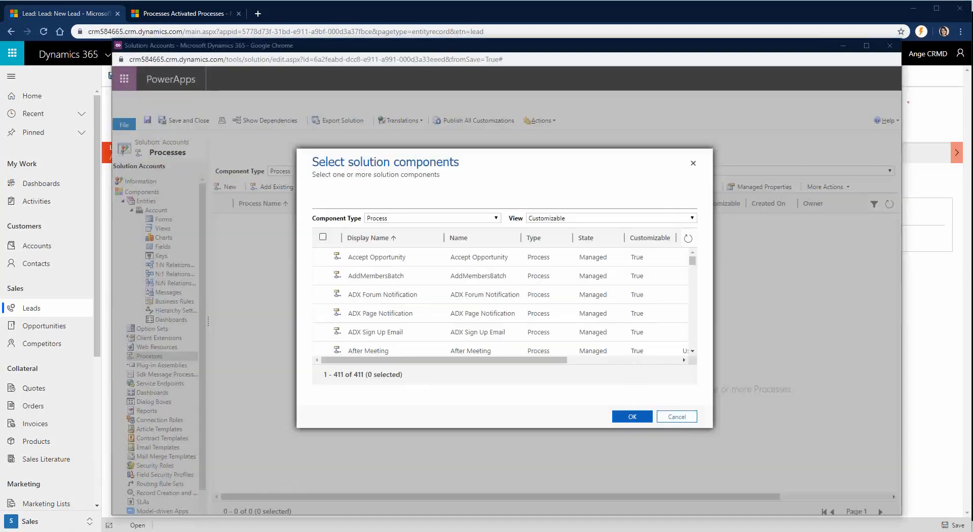
{"action": "scroll", "coordinate": [470, 315], "scroll_direction": "down", "scroll_amount": 1}
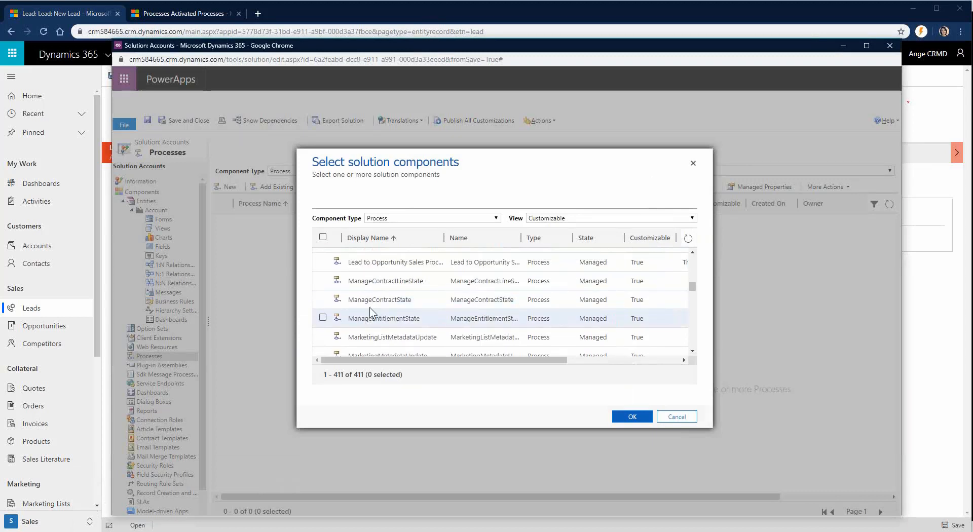
{"action": "scroll", "coordinate": [409, 314], "scroll_direction": "up", "scroll_amount": 1}
{"action": "left_click", "coordinate": [389, 318]}
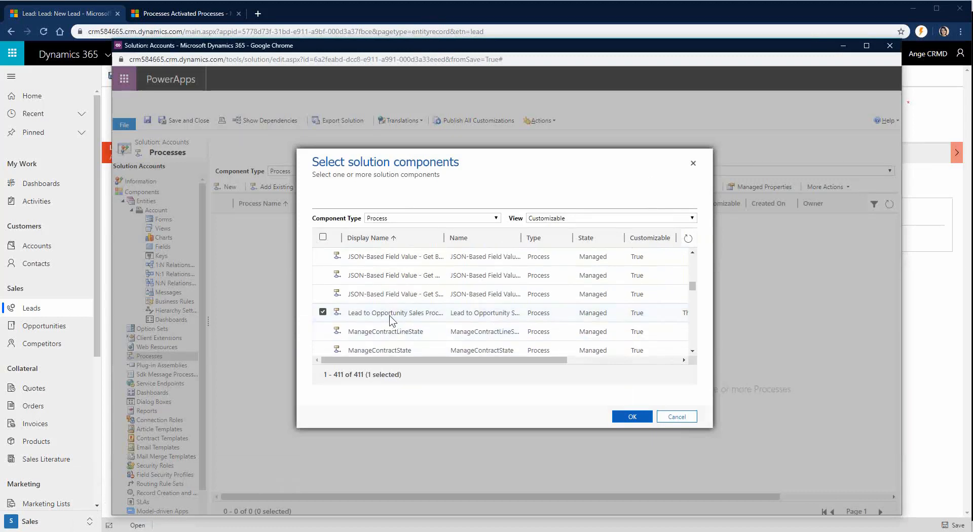
{"action": "left_click", "coordinate": [626, 418]}
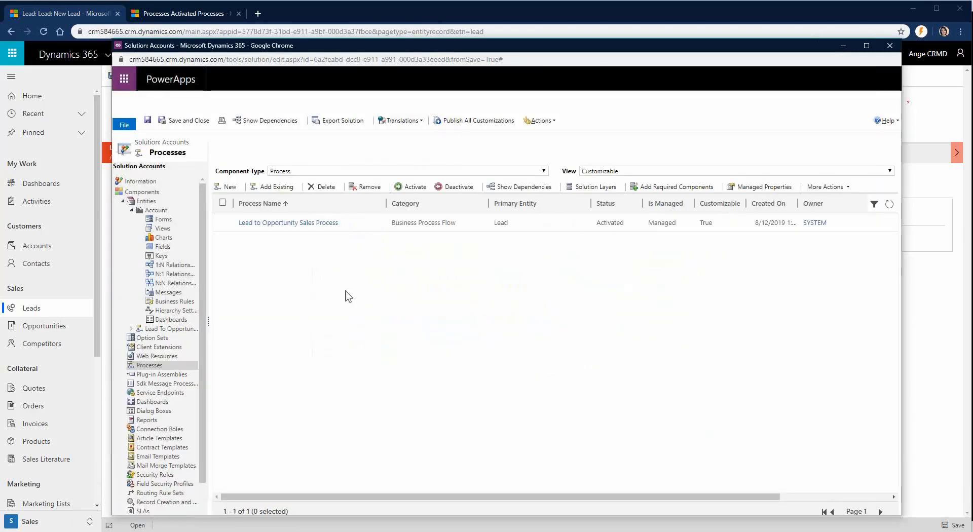
Step: Open the Lead to Opportunity Sales Process designer and inspect Lead Qualify's Purchase Timeframe step
{"action": "left_click", "coordinate": [309, 225]}
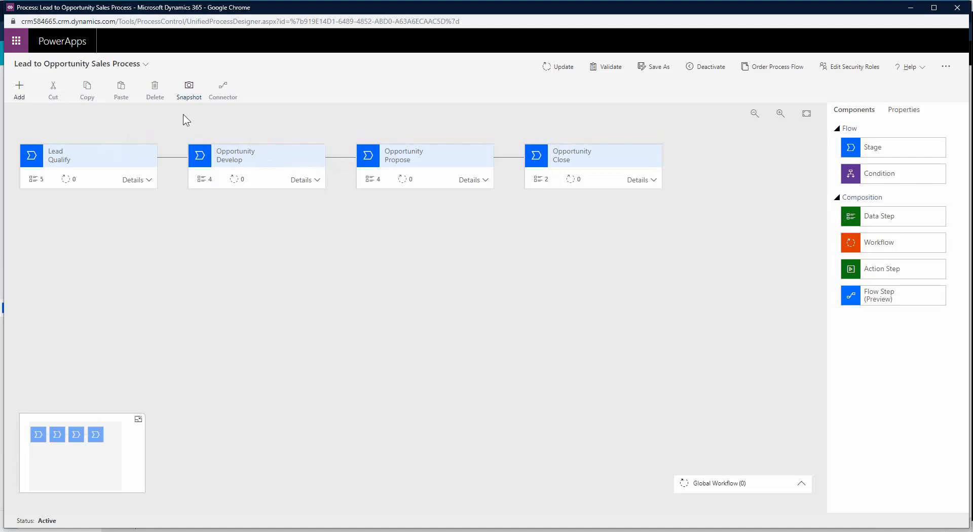
{"action": "left_click", "coordinate": [133, 182]}
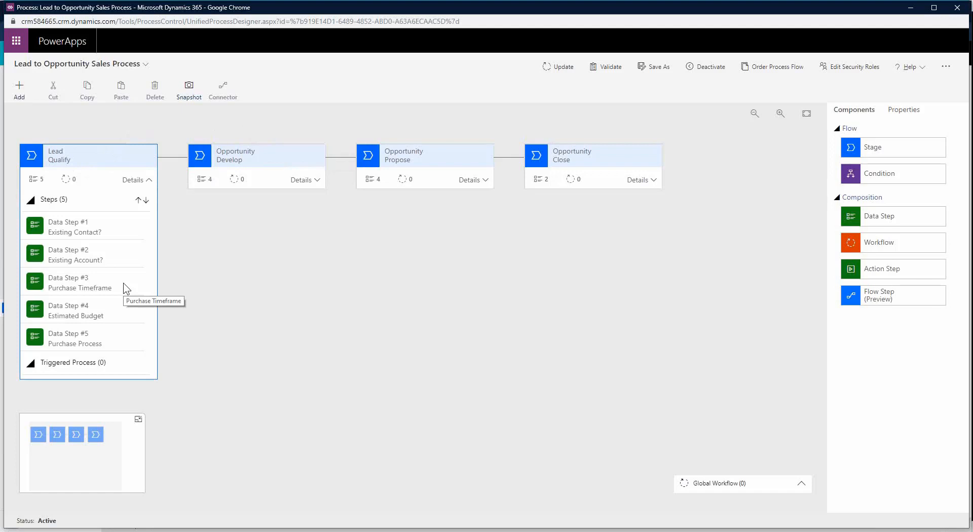
{"action": "left_click", "coordinate": [101, 288]}
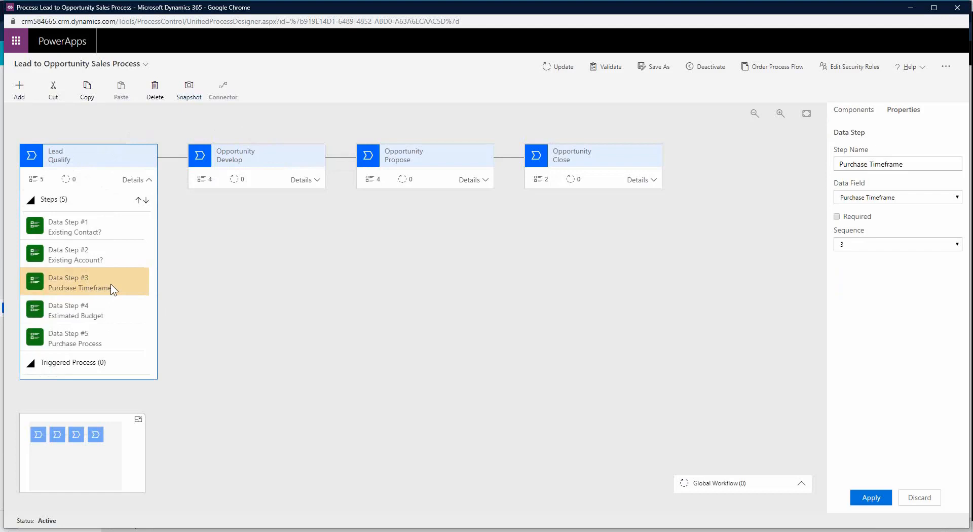
Step: Delete Purchase Timeframe, Estimated Budget and Purchase Process, keeping Existing Contact? and Existing Account?
{"action": "left_click", "coordinate": [162, 91]}
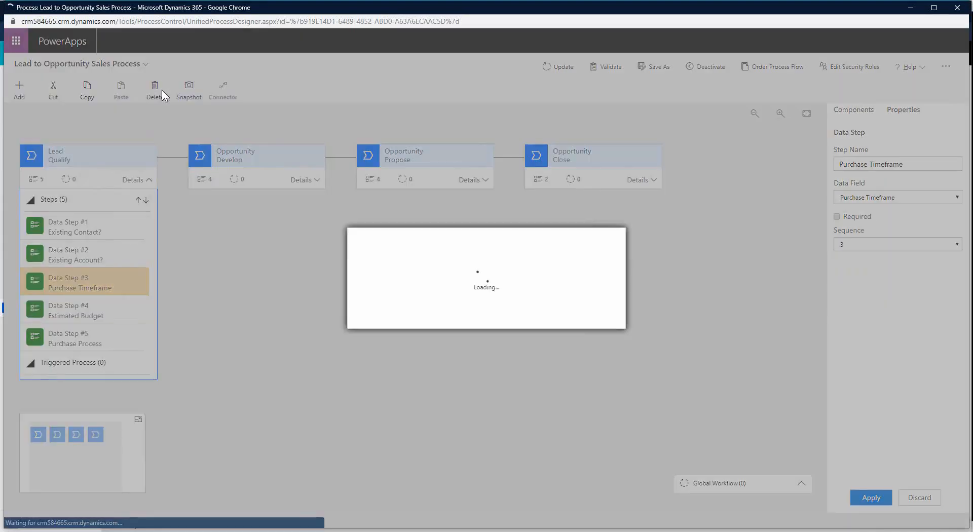
{"action": "left_click", "coordinate": [543, 318]}
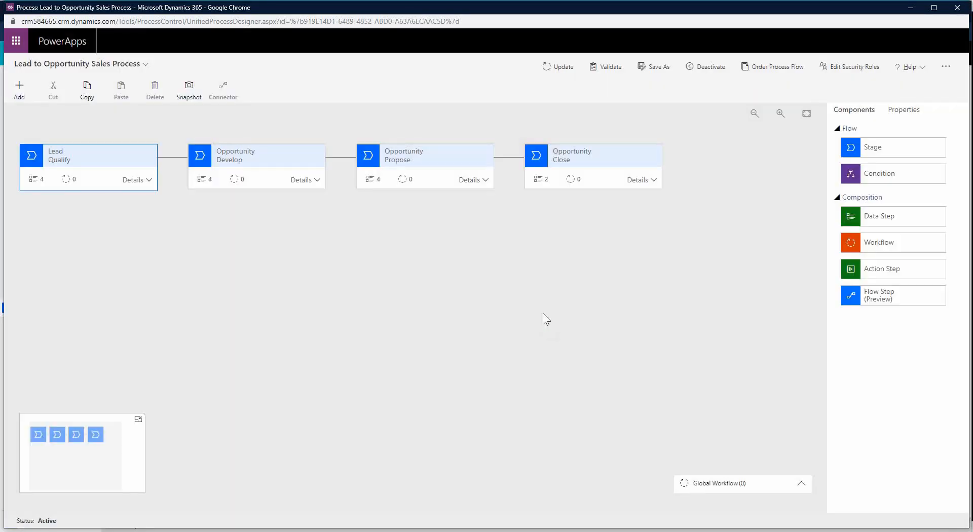
{"action": "left_click", "coordinate": [148, 180]}
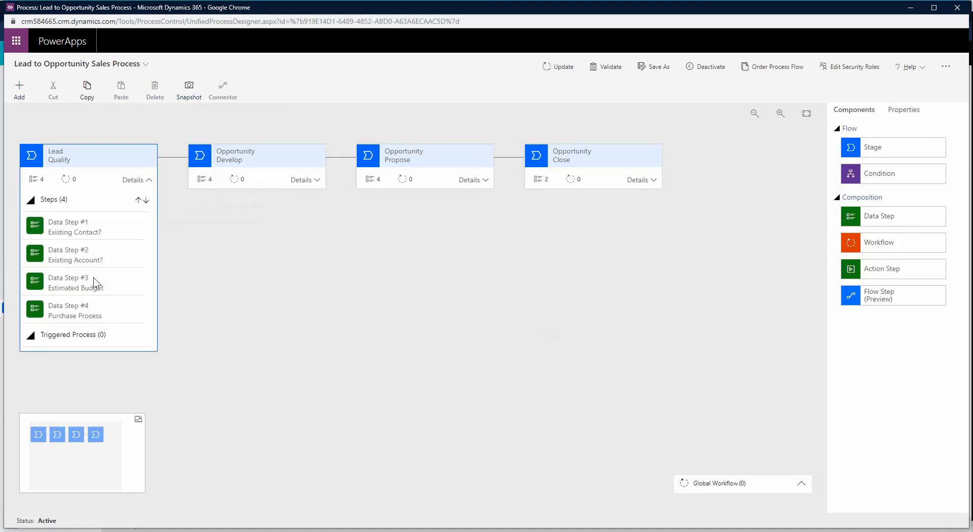
{"action": "left_click", "coordinate": [81, 292]}
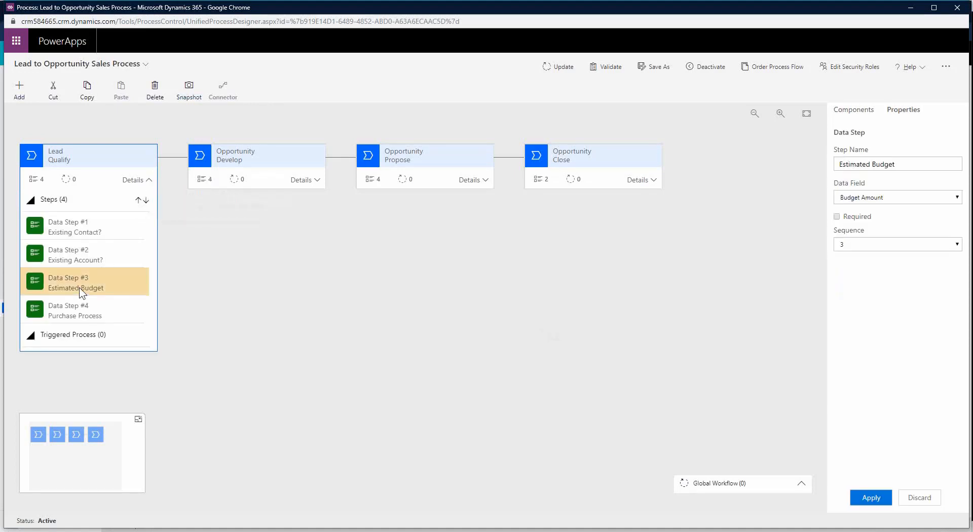
{"action": "left_click", "coordinate": [157, 90]}
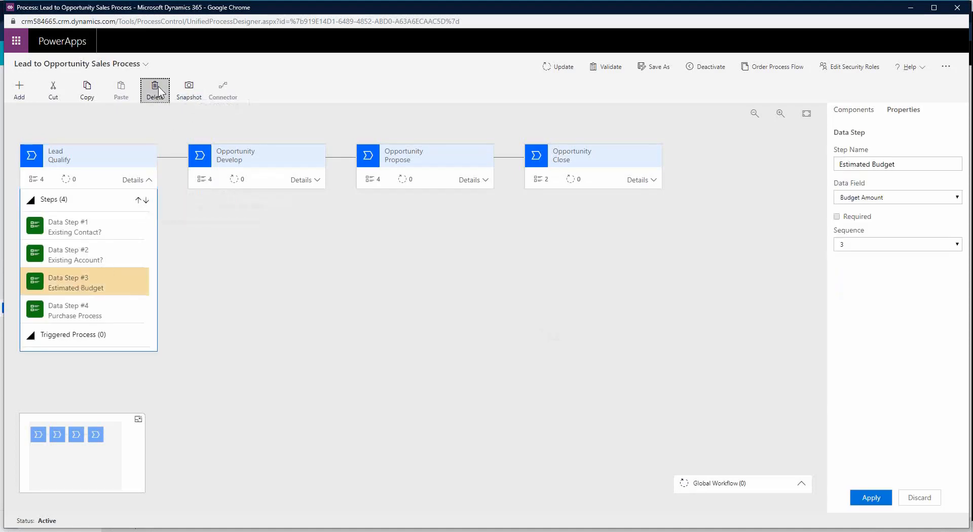
{"action": "left_click", "coordinate": [537, 319]}
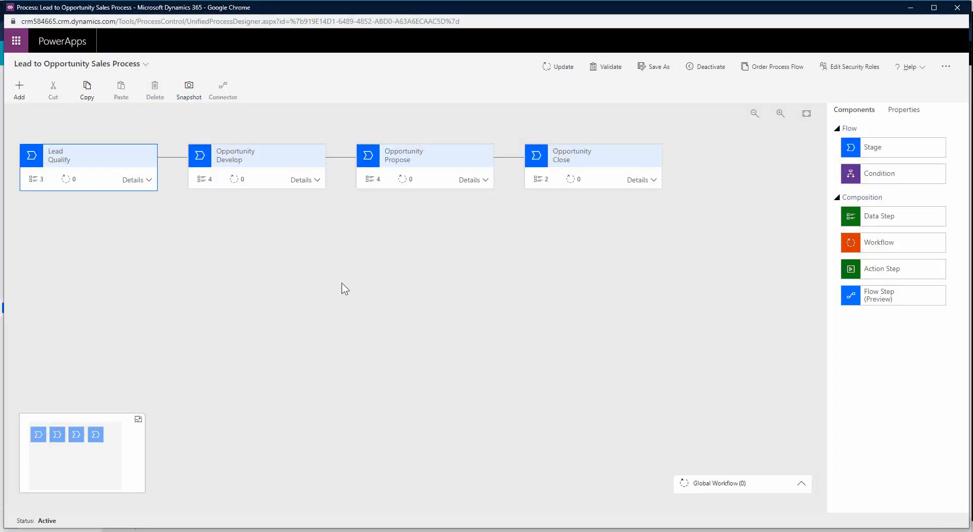
{"action": "left_click", "coordinate": [133, 180]}
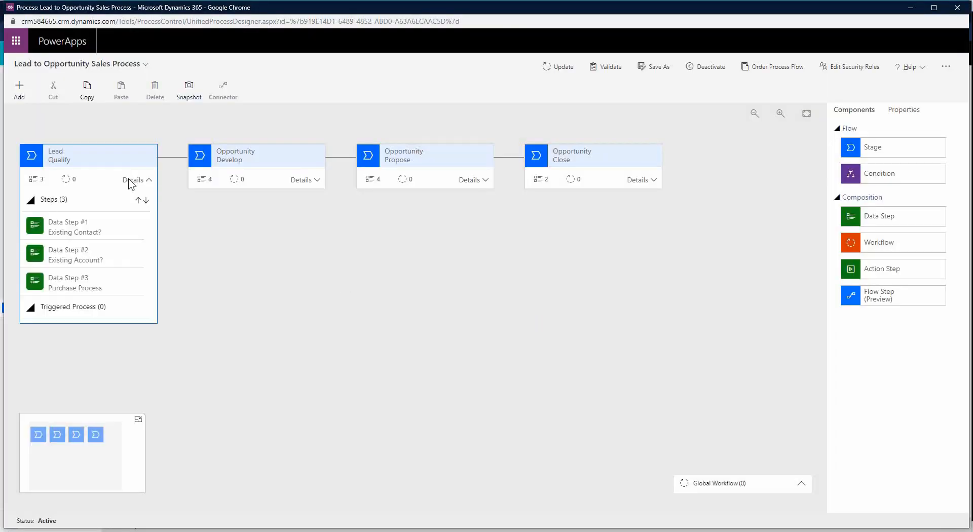
{"action": "left_click", "coordinate": [97, 285]}
{"action": "left_click", "coordinate": [160, 87]}
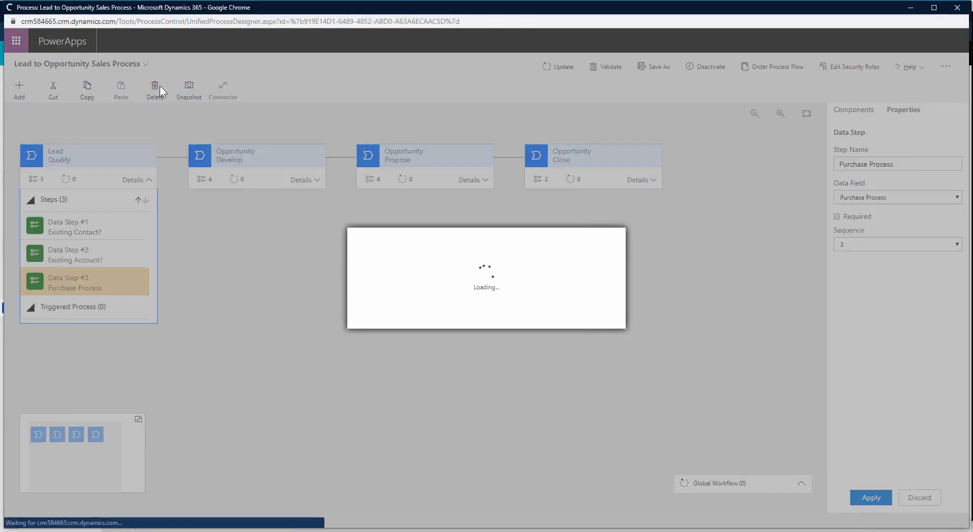
{"action": "left_click", "coordinate": [548, 319]}
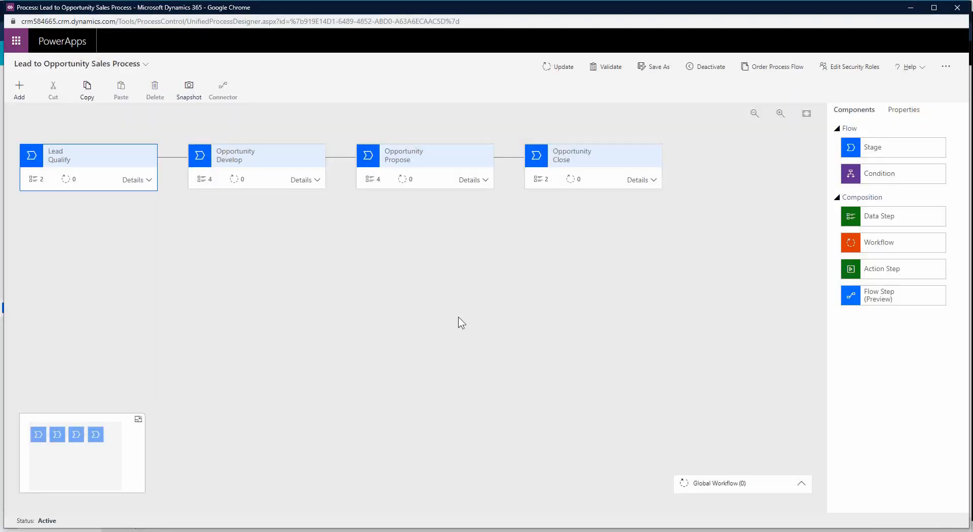
{"action": "left_click", "coordinate": [130, 180]}
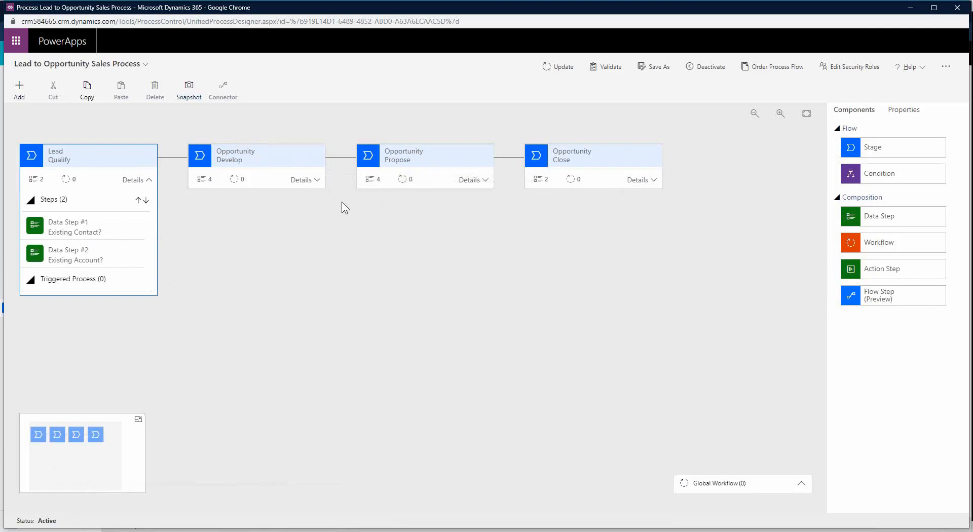
Step: Expand the Develop stage to list Customer Need, Proposed Solution, Identify Stakeholders and Identify Competitors
{"action": "left_click", "coordinate": [305, 184]}
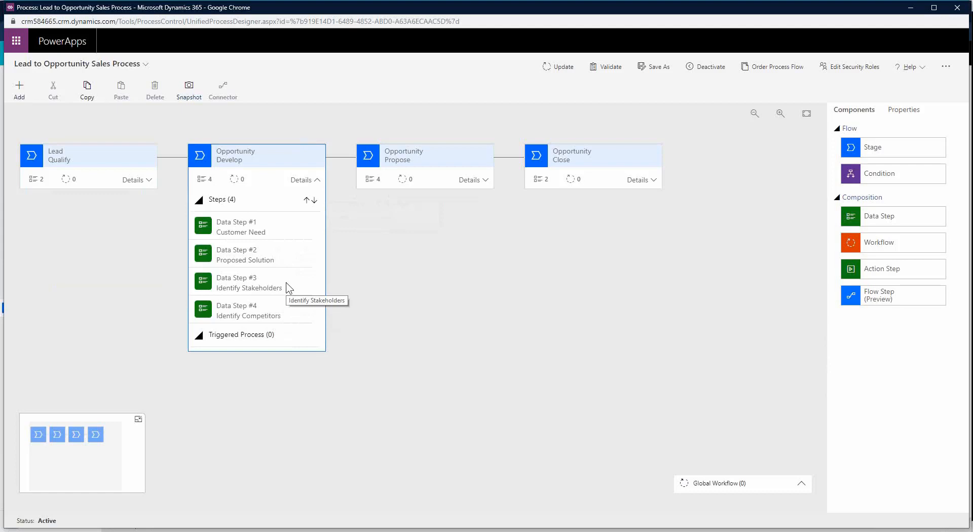
Step: Review the Propose and Close stage steps, then the two remaining Lead Qualify steps
{"action": "left_click", "coordinate": [485, 180]}
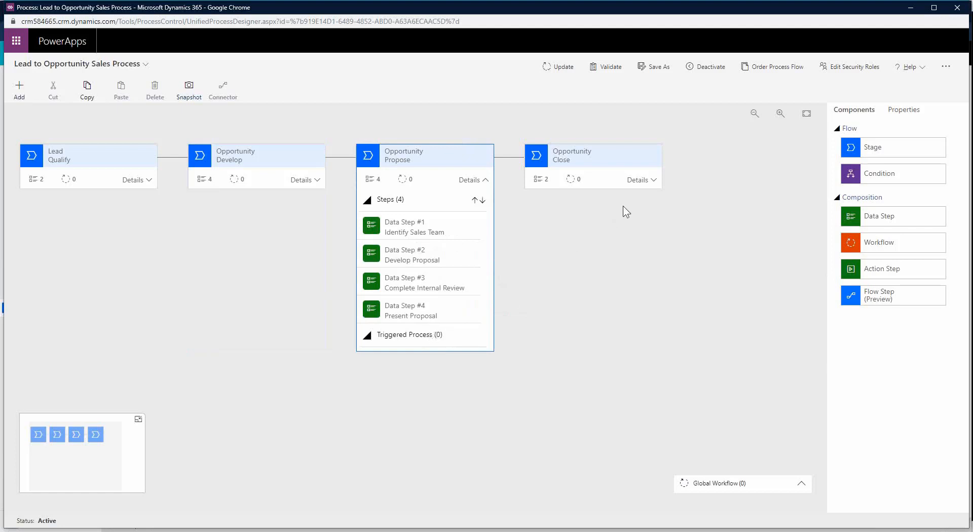
{"action": "left_click", "coordinate": [640, 180]}
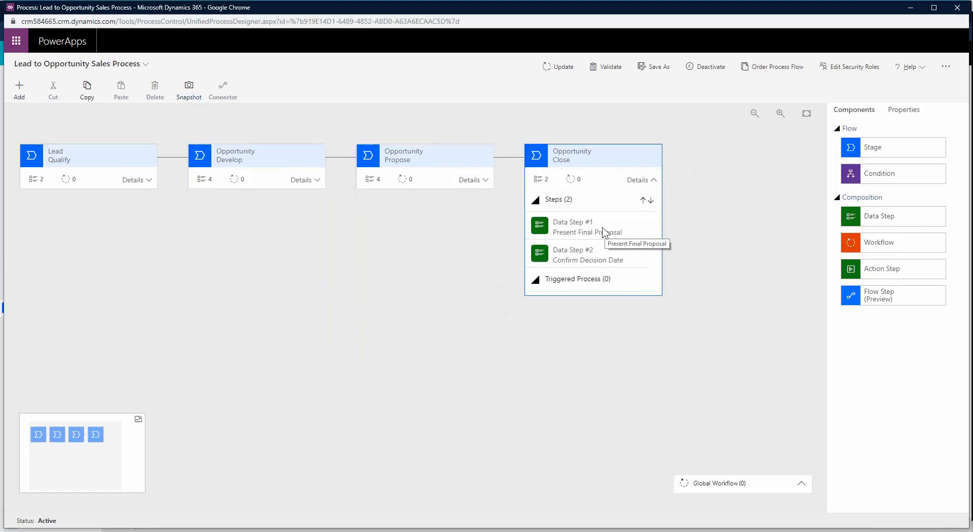
{"action": "left_click", "coordinate": [148, 181]}
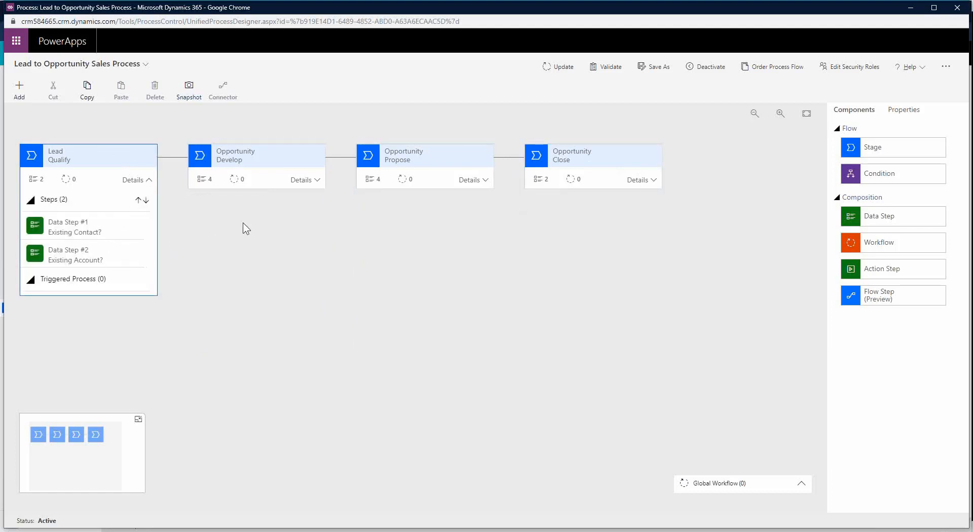
Step: Validate and update the edited process, then return to the New Lead form
{"action": "left_click", "coordinate": [617, 68]}
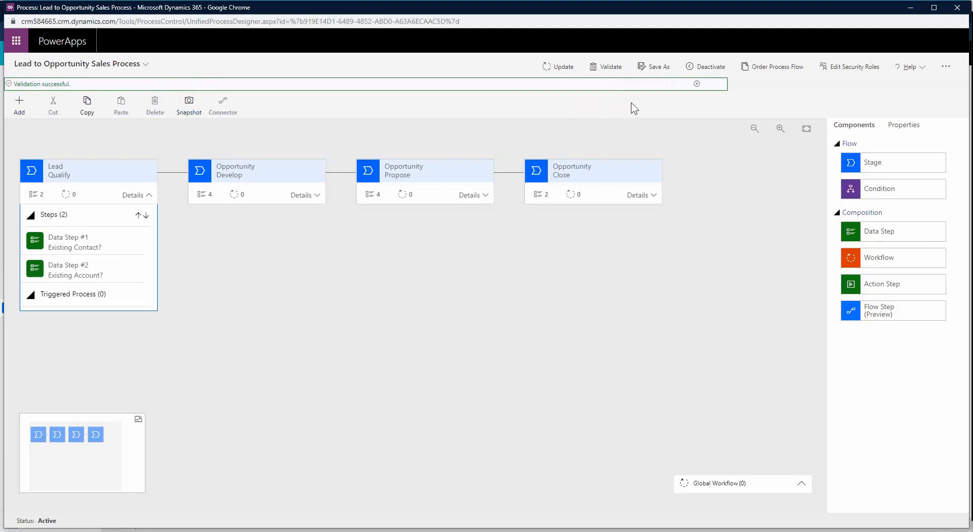
{"action": "left_click", "coordinate": [561, 70]}
{"action": "key", "text": "alt+Tab"}
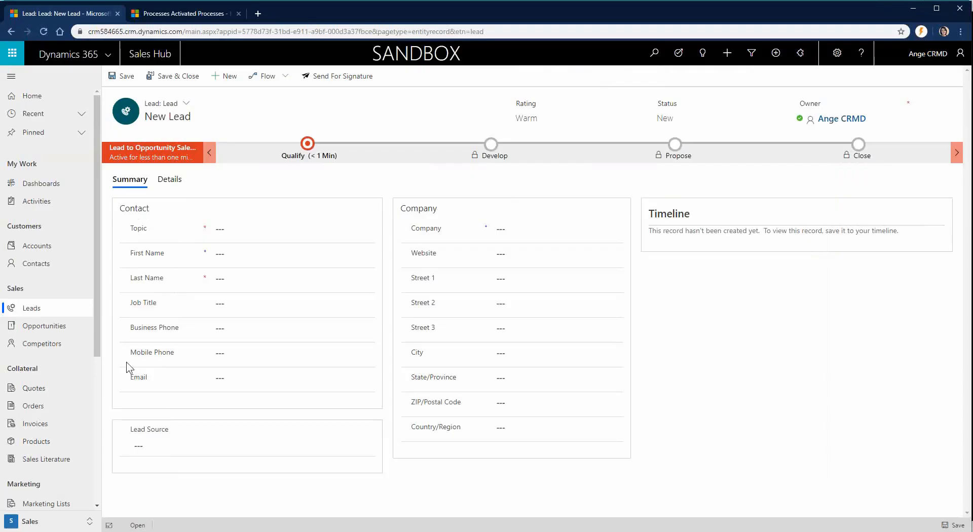
Step: Reload the New Lead form, confirm Qualify lists only Existing Contact? and Existing Account?, then return to the designer
{"action": "left_click", "coordinate": [43, 32]}
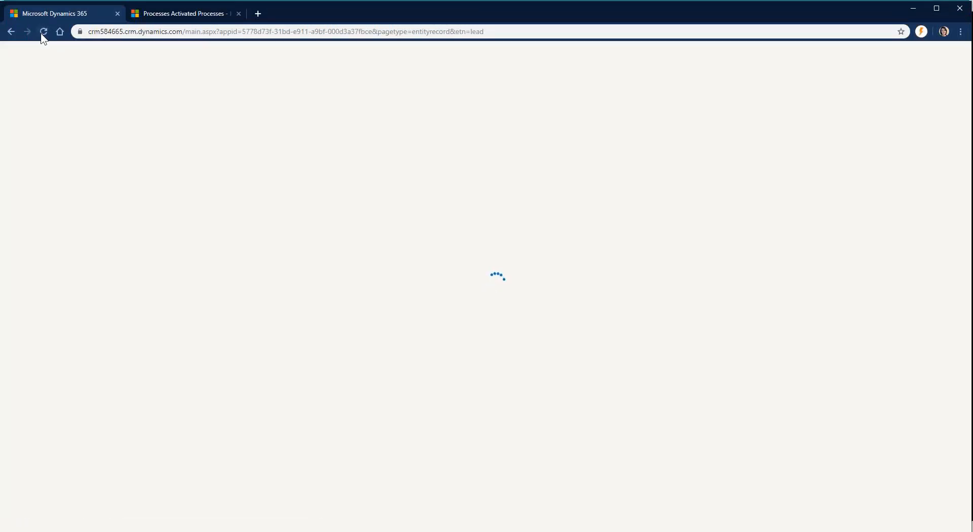
{"action": "left_click", "coordinate": [303, 156]}
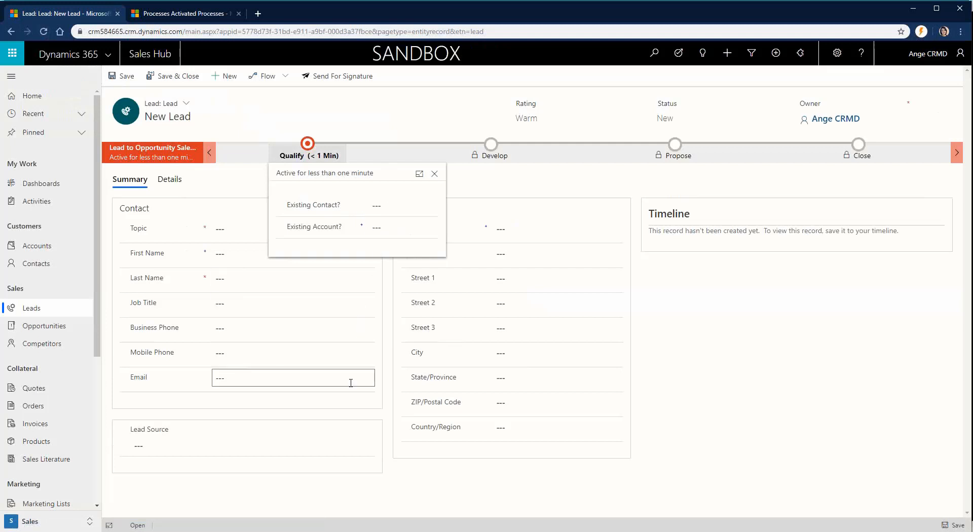
{"action": "left_click", "coordinate": [386, 428]}
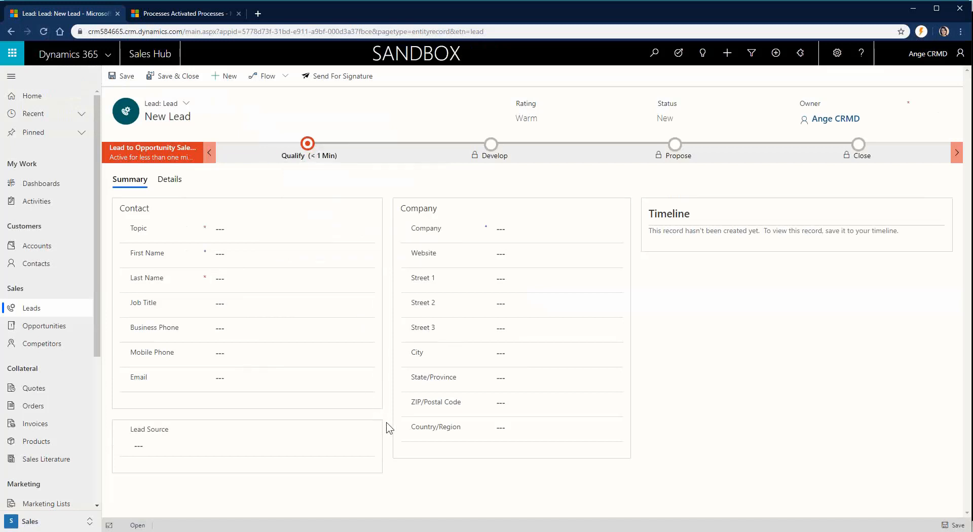
{"action": "left_click", "coordinate": [202, 530]}
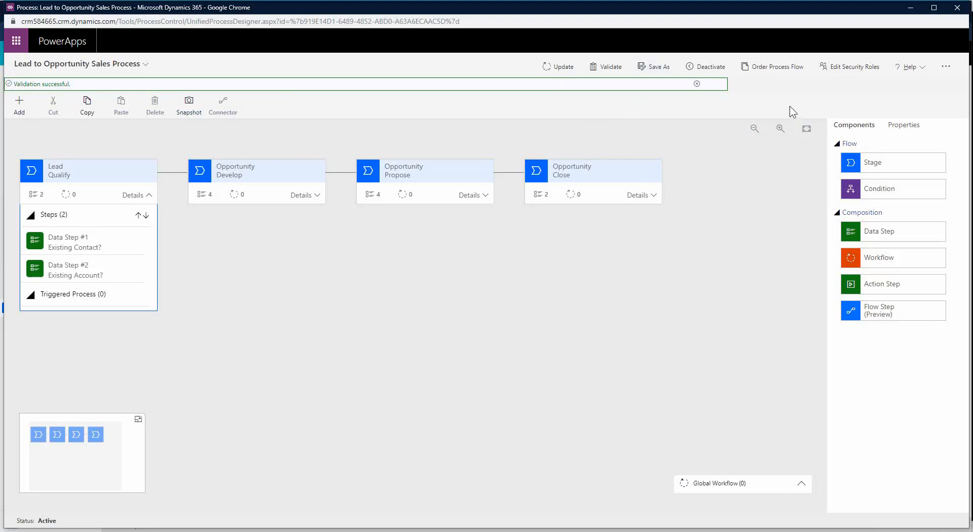
Step: Close the designer and enter Topic 'Interested in product', the contact's first name and job title Consultant
{"action": "left_click", "coordinate": [959, 7]}
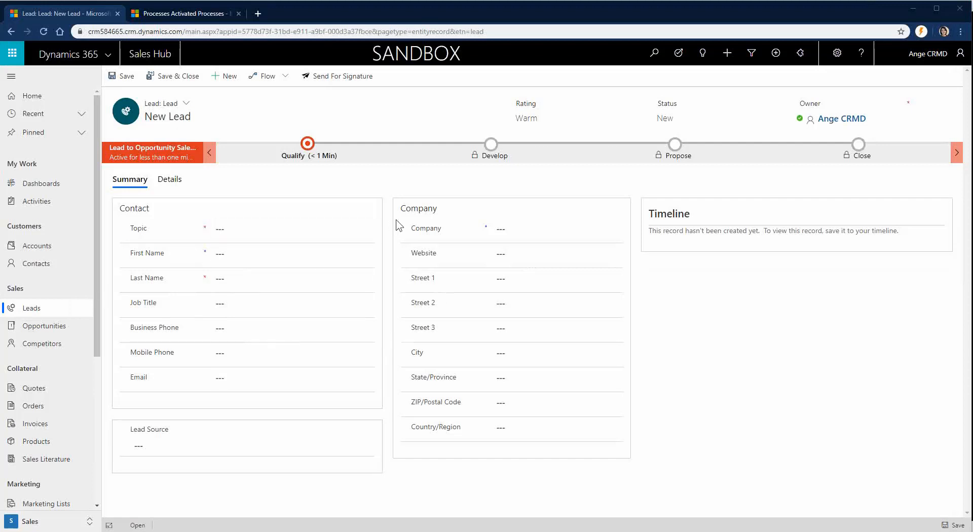
{"action": "left_click", "coordinate": [295, 226]}
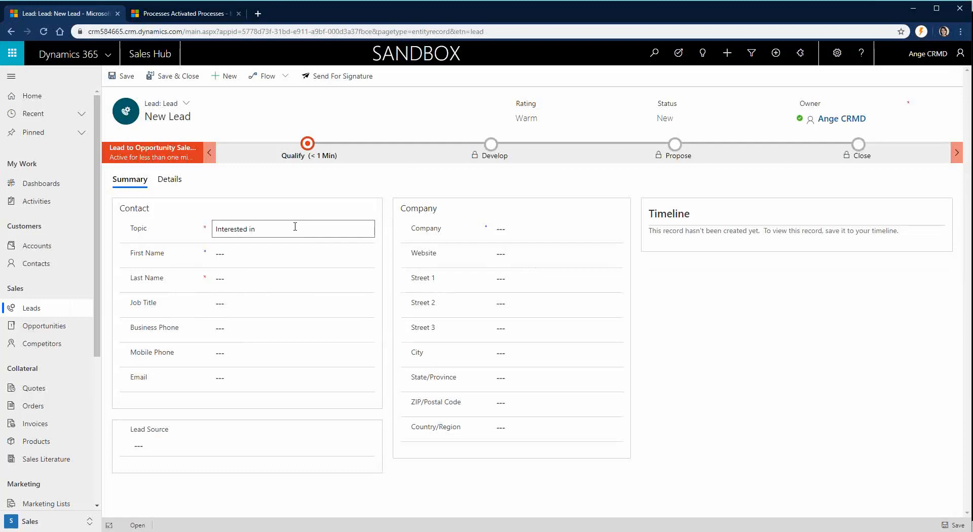
{"action": "type", "text": "Interested in product"}
{"action": "key", "text": "Tab"}
{"action": "type", "text": "Angelina"}
{"action": "key", "text": "Tab"}
{"action": "key", "text": "Tab"}
{"action": "type", "text": "Consultant"}
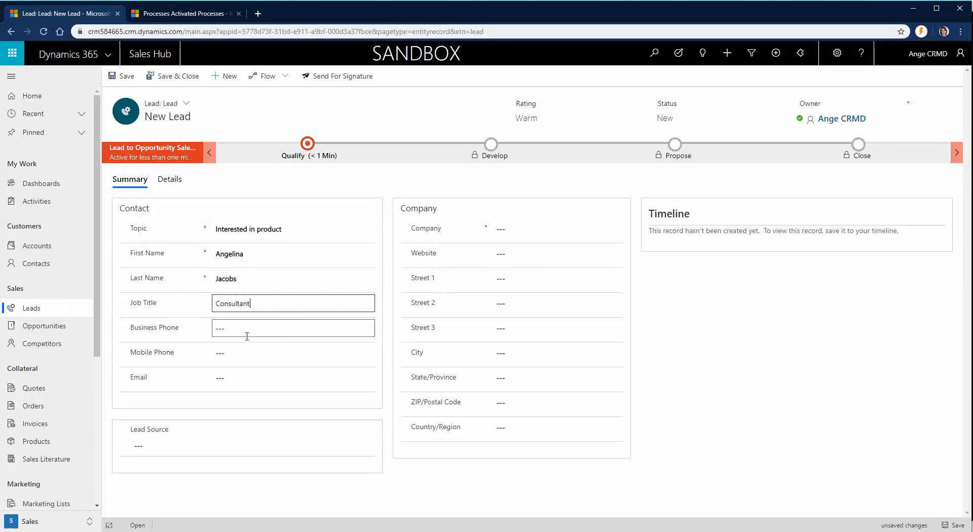
{"action": "left_click", "coordinate": [239, 376]}
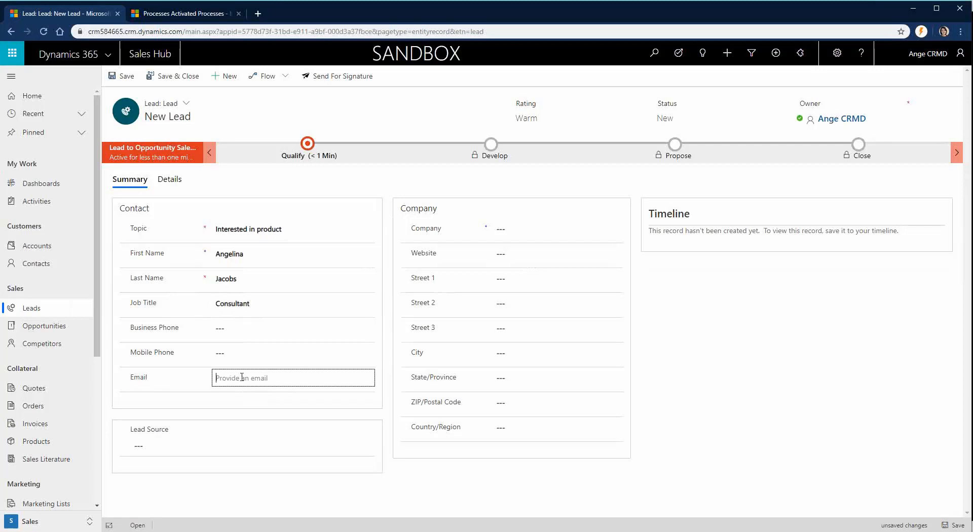
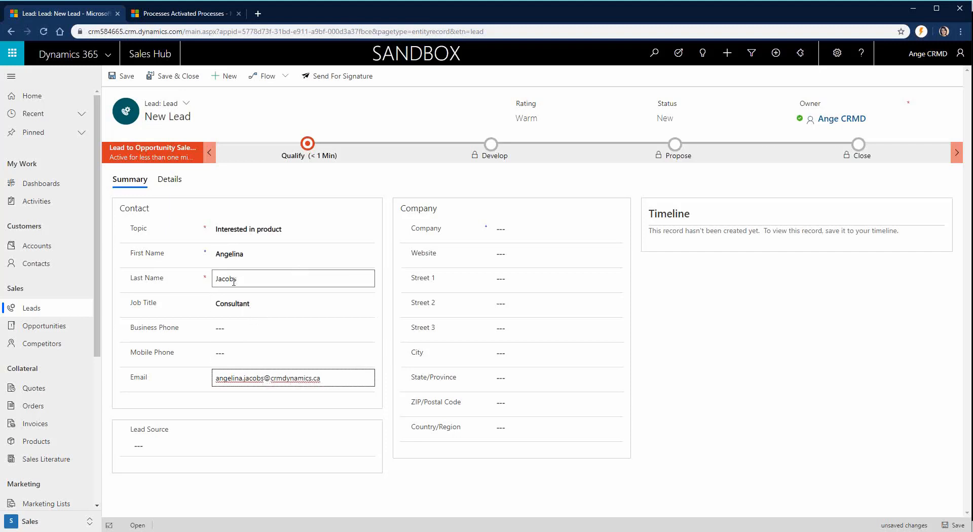
{"action": "left_click", "coordinate": [508, 227]}
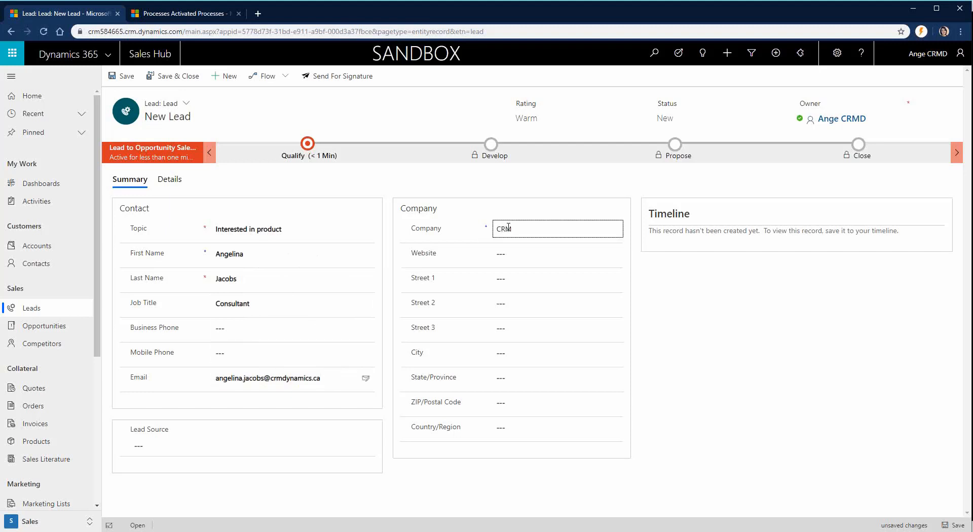
{"action": "type", "text": "CRM Dynamics Ltd"}
{"action": "key", "text": "Tab"}
{"action": "type", "text": "www.crmdynamics.ca"}
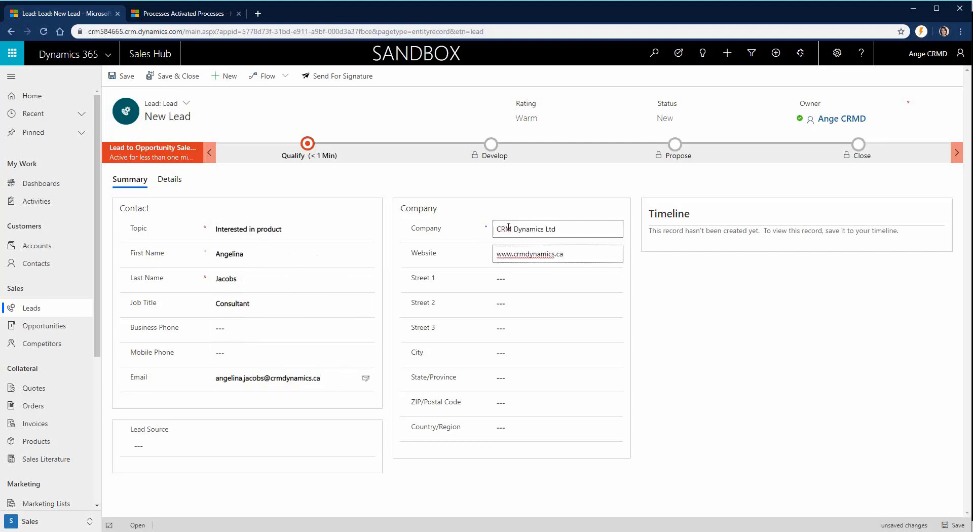
{"action": "key", "text": "ctrl+s"}
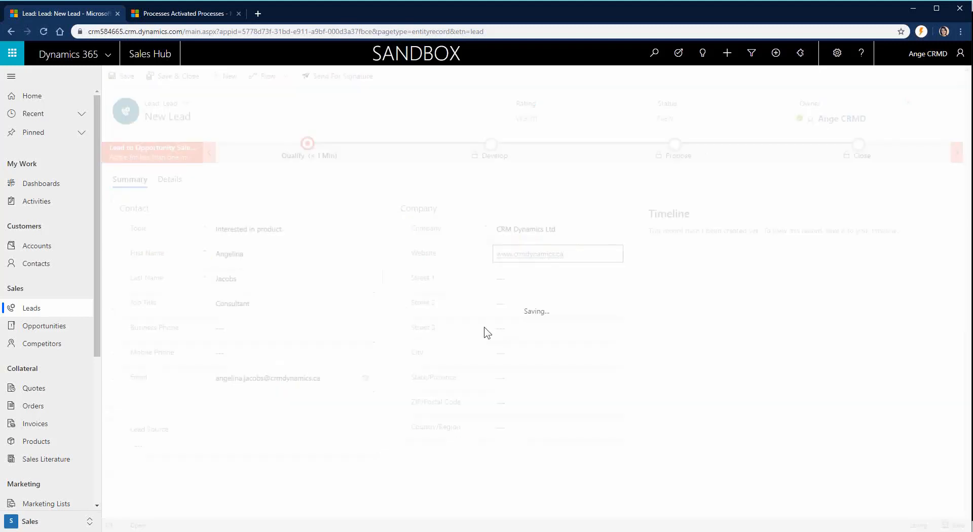
{"action": "left_click", "coordinate": [307, 152]}
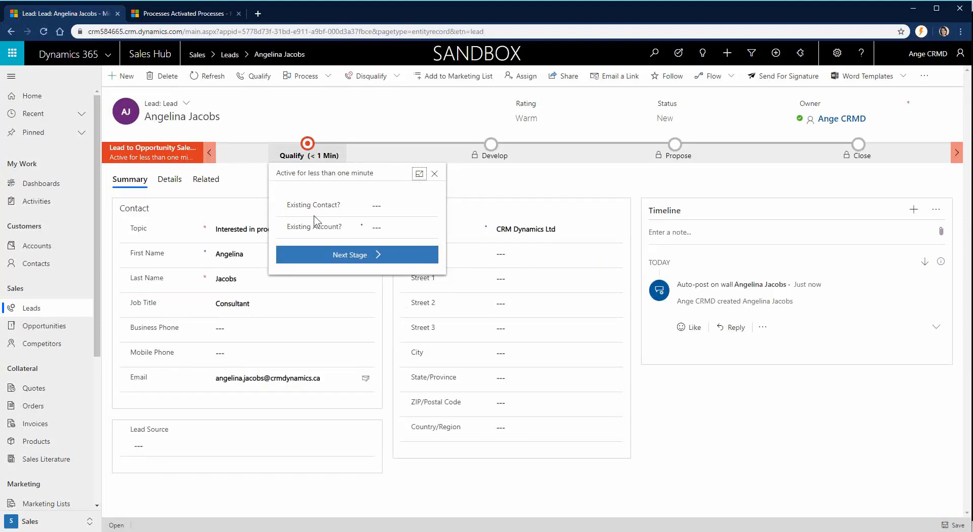
Step: Dock the stage pane, skip the opportunity picker, and qualify the lead into opportunity 'Interested in product'
{"action": "left_click", "coordinate": [419, 173]}
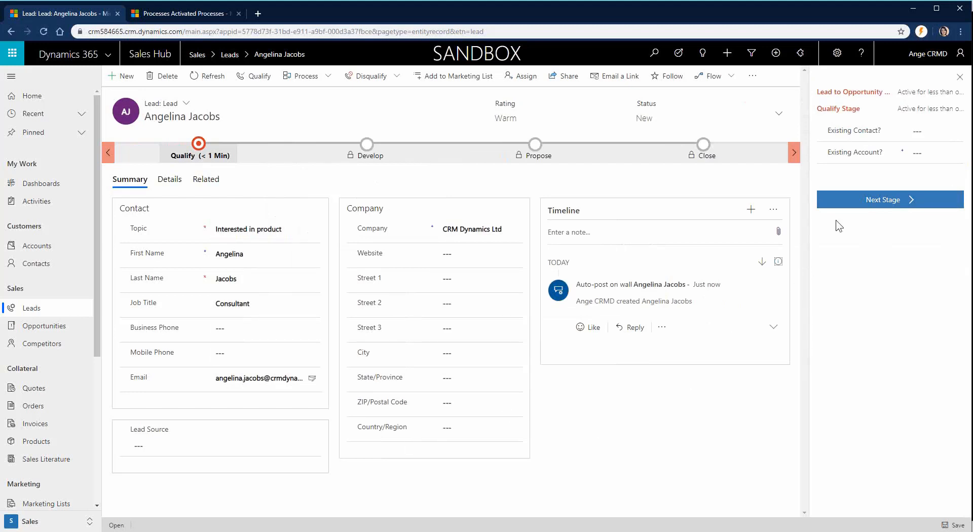
{"action": "left_click", "coordinate": [863, 204]}
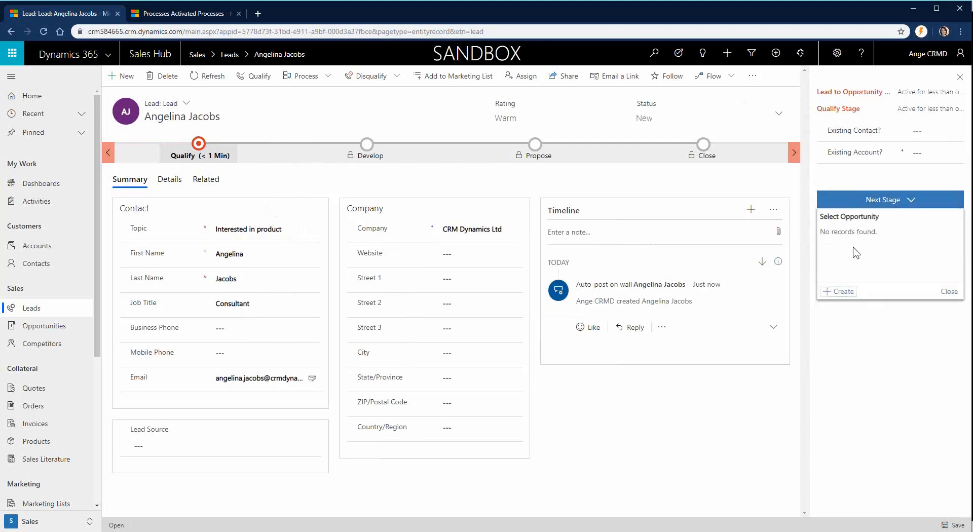
{"action": "left_click", "coordinate": [955, 294]}
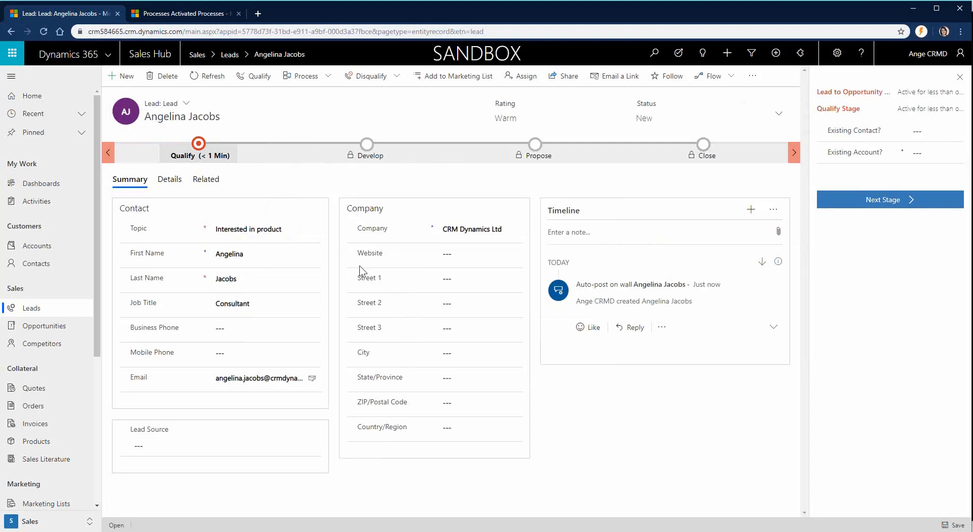
{"action": "left_click", "coordinate": [260, 77]}
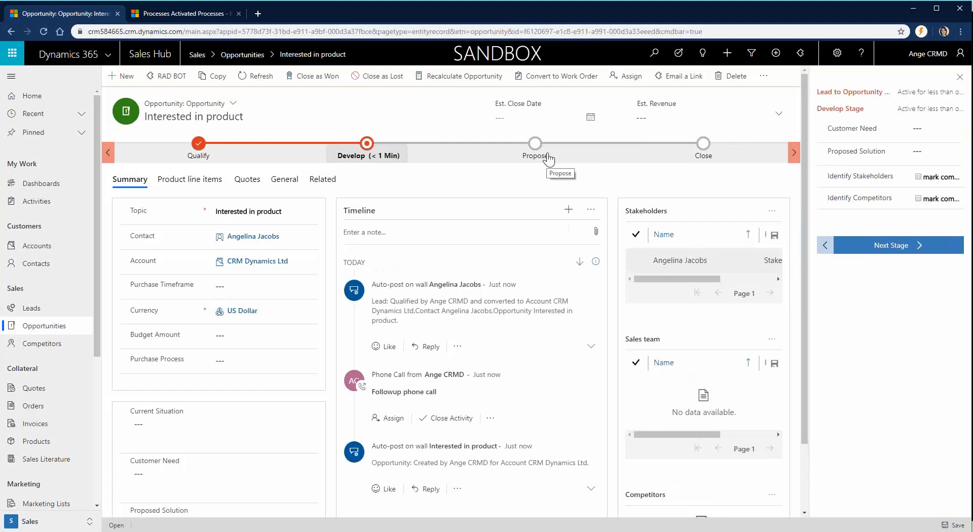
Step: Reopen the Lead to Opportunity Sales Process designer, select the Develop stage and choose Add Stage
{"action": "mouse_move", "coordinate": [175, 531]}
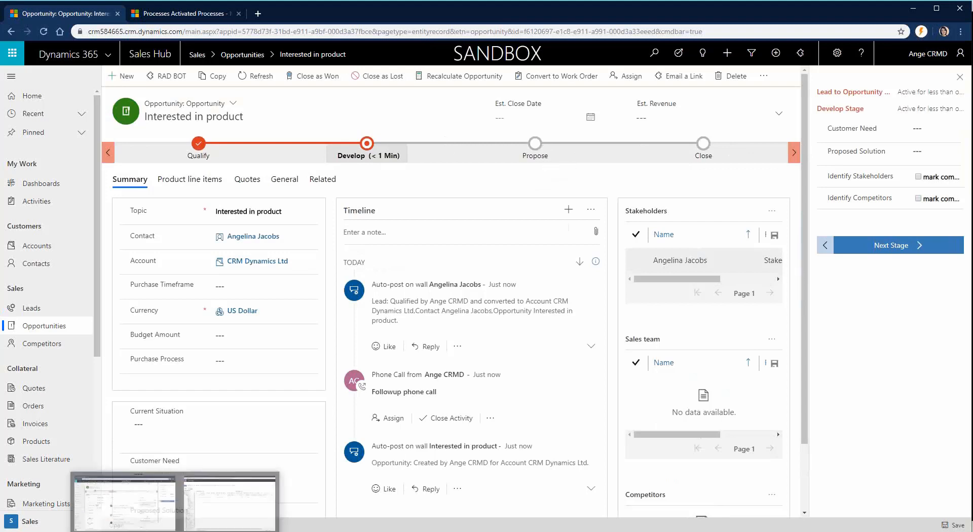
{"action": "left_click", "coordinate": [230, 499]}
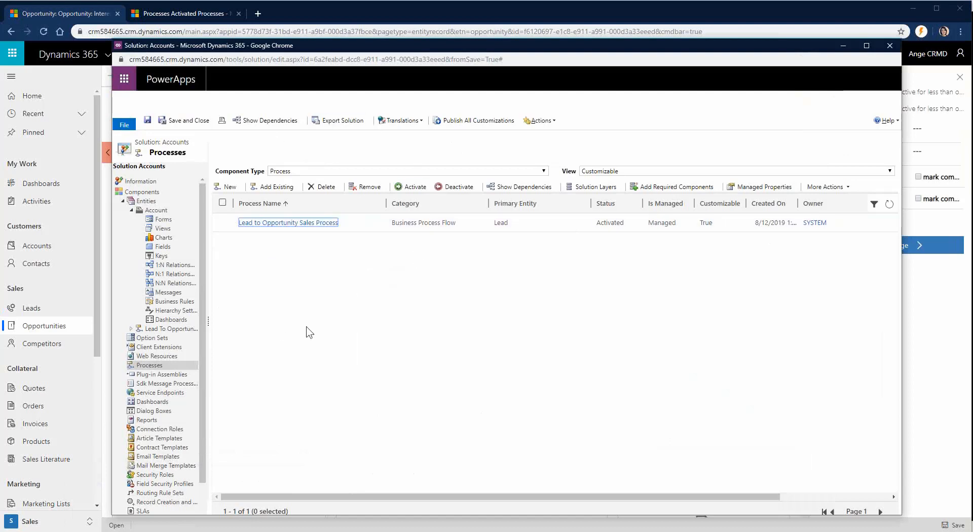
{"action": "left_click", "coordinate": [310, 223]}
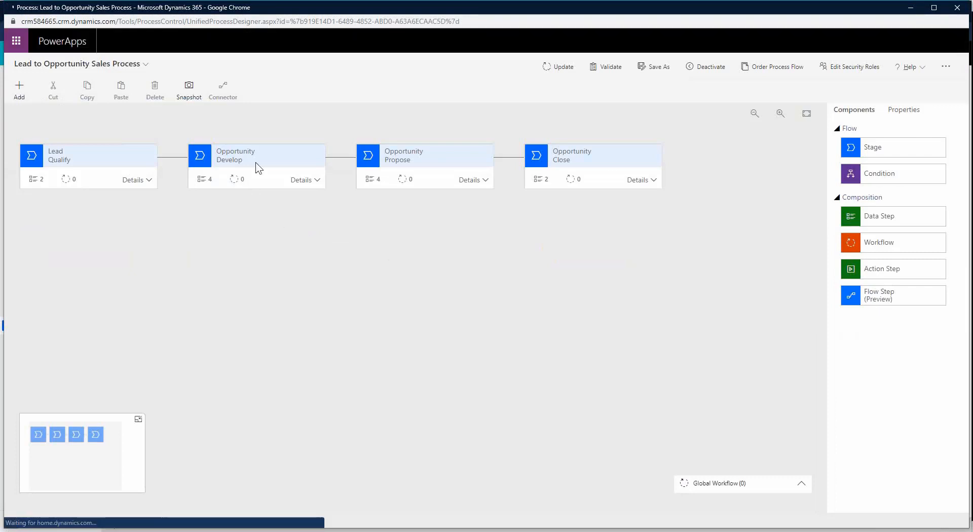
{"action": "left_click", "coordinate": [298, 161]}
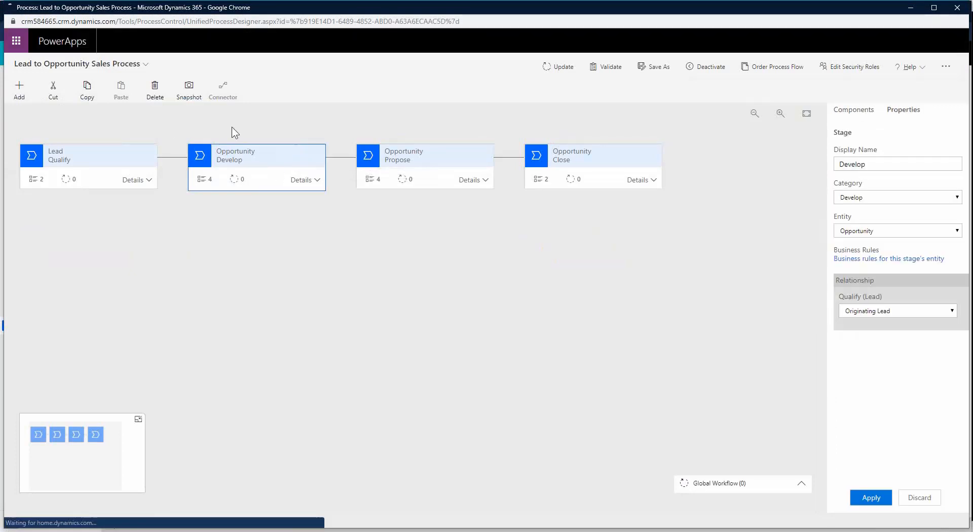
{"action": "left_click", "coordinate": [23, 97]}
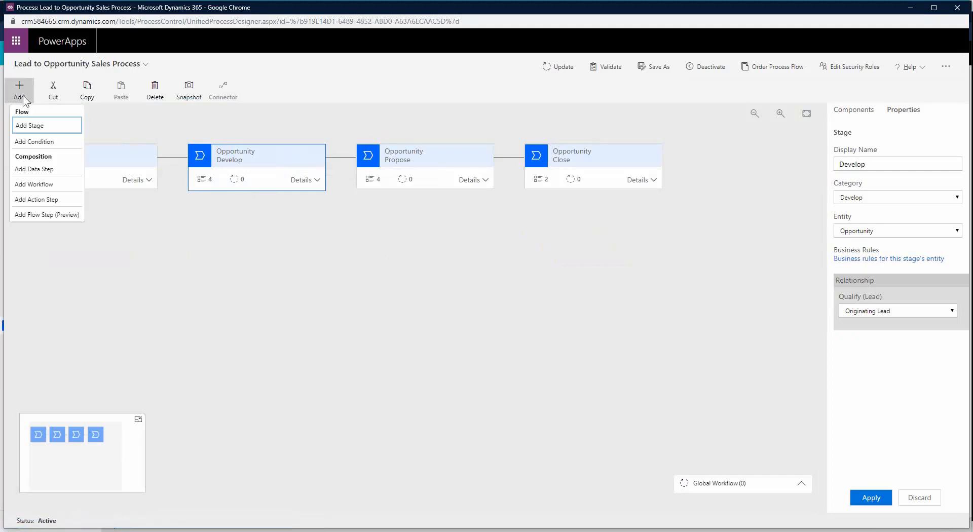
{"action": "left_click", "coordinate": [22, 96]}
{"action": "left_click", "coordinate": [23, 96]}
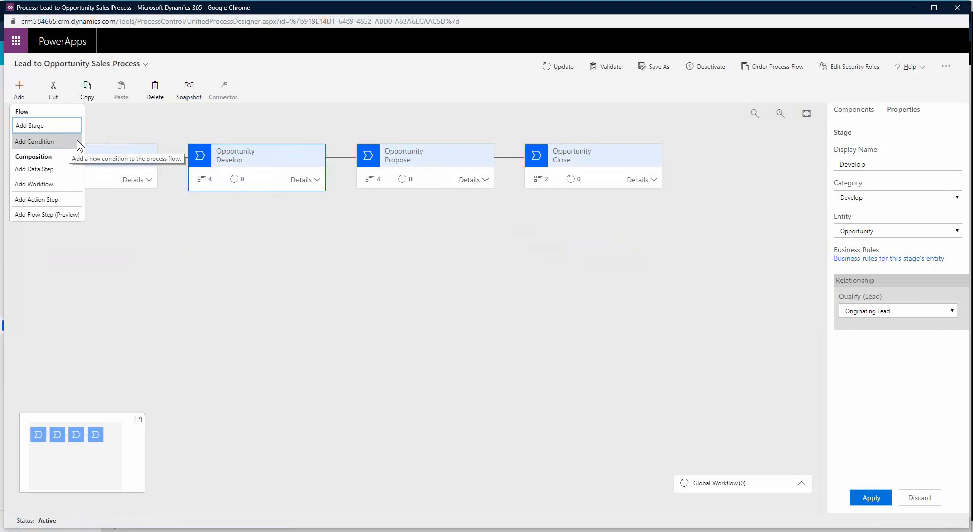
{"action": "left_click", "coordinate": [67, 126]}
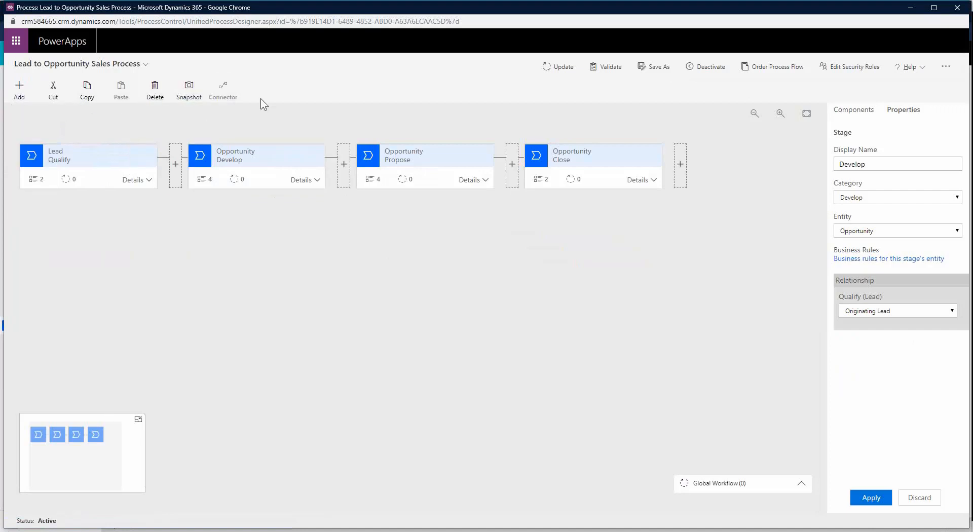
Step: Insert a stage between Develop and Propose on the Quote entity, name it Quote, and apply
{"action": "left_click", "coordinate": [345, 173]}
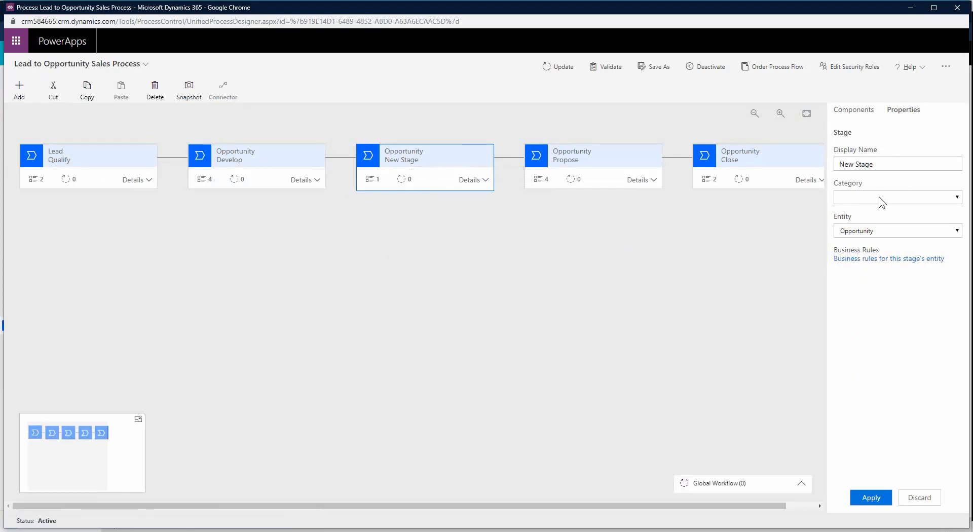
{"action": "left_click", "coordinate": [885, 231]}
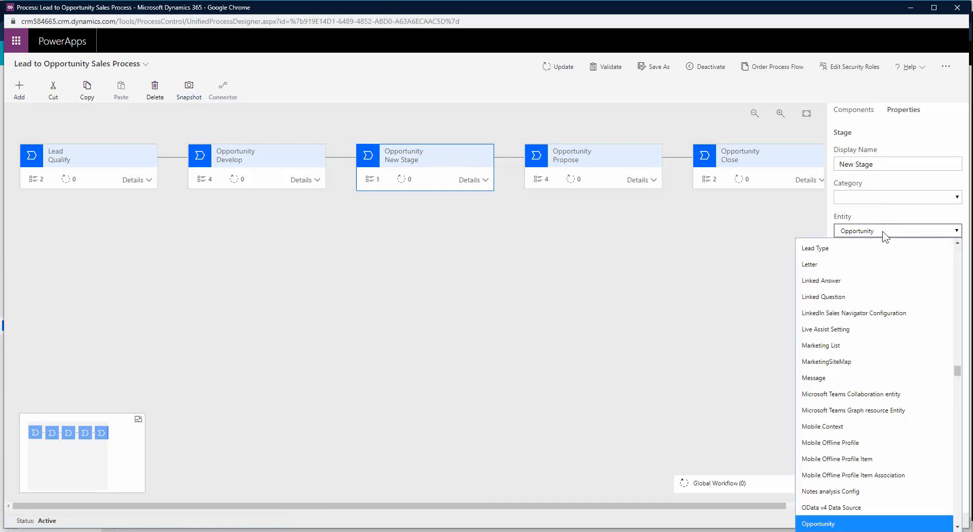
{"action": "key", "text": "q"}
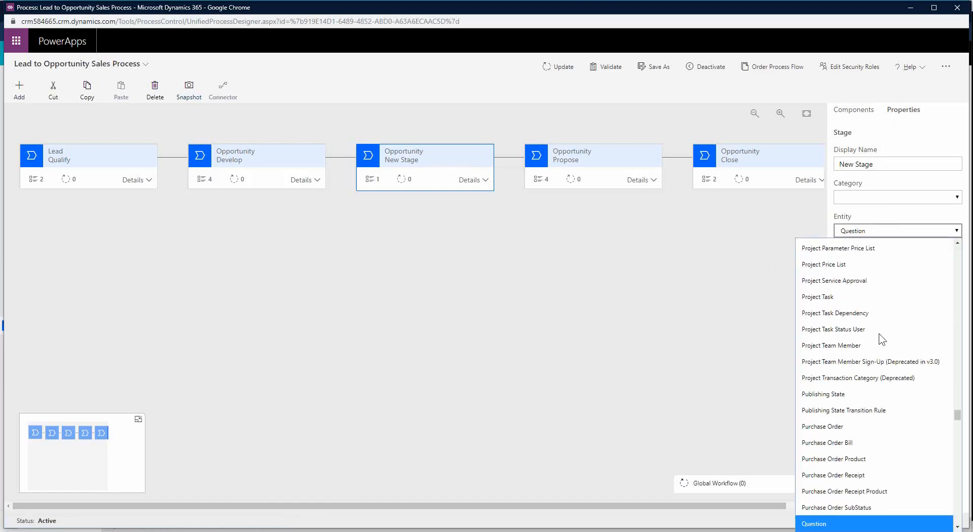
{"action": "scroll", "coordinate": [870, 378], "scroll_direction": "down", "scroll_amount": 4}
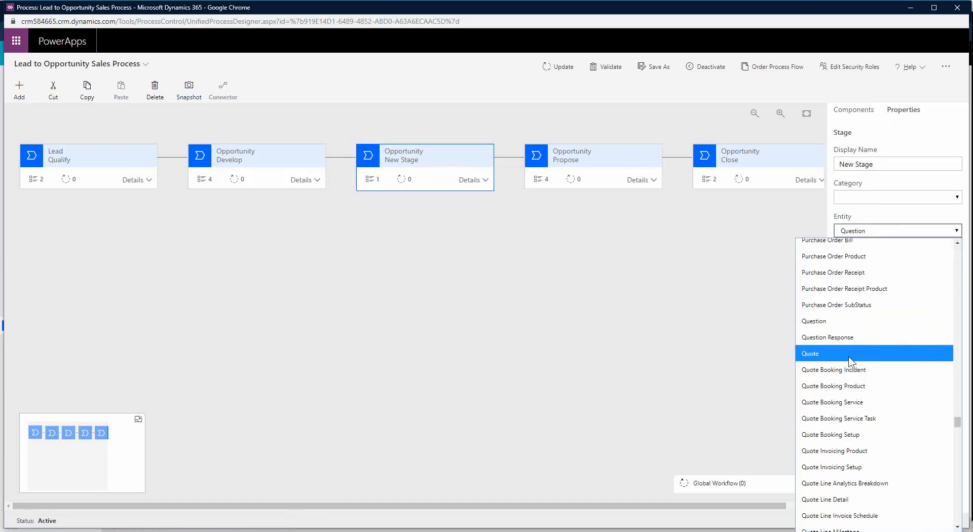
{"action": "left_click", "coordinate": [850, 355]}
{"action": "left_click", "coordinate": [880, 163]}
{"action": "triple_click", "coordinate": [880, 163]}
{"action": "type", "text": "Quote"}
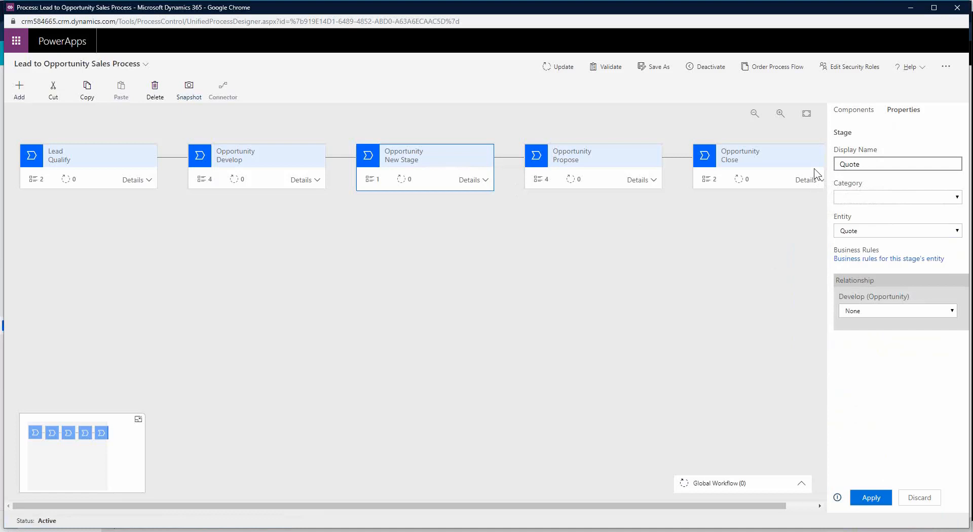
{"action": "left_click", "coordinate": [874, 498]}
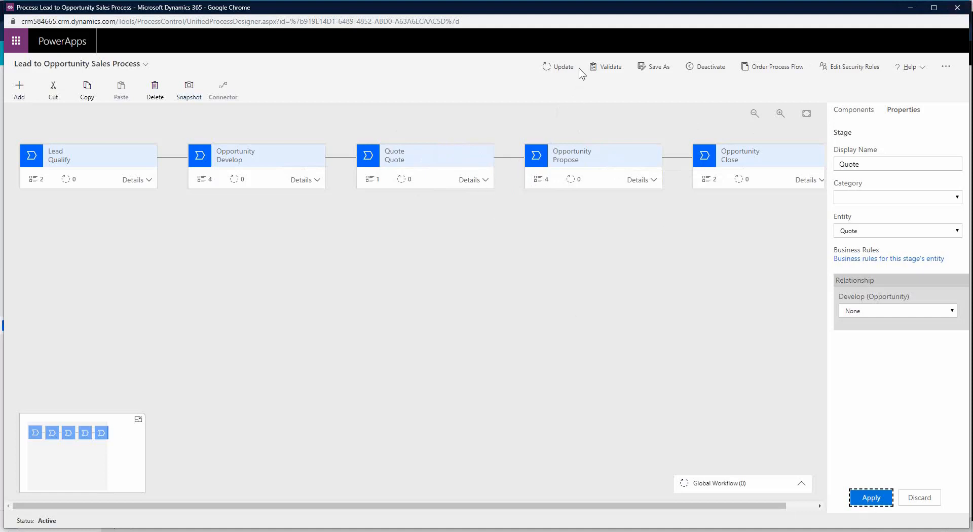
Step: Validate the process and inspect the Quote stage's erroring data step
{"action": "left_click", "coordinate": [561, 67]}
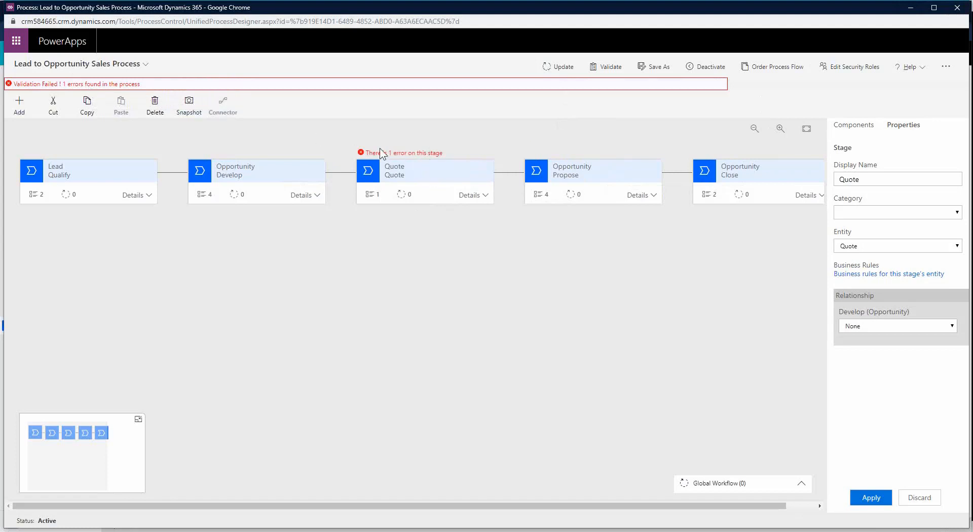
{"action": "left_click", "coordinate": [471, 195]}
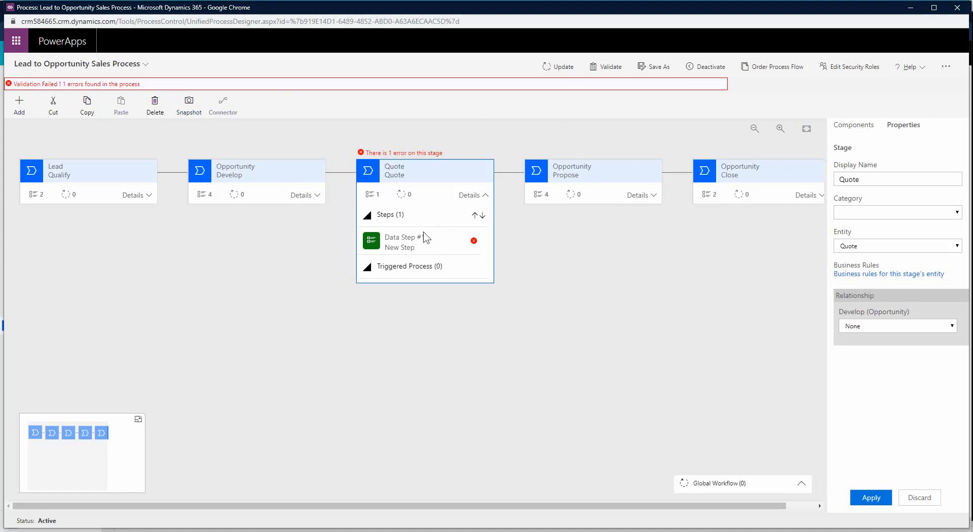
{"action": "left_click", "coordinate": [445, 252]}
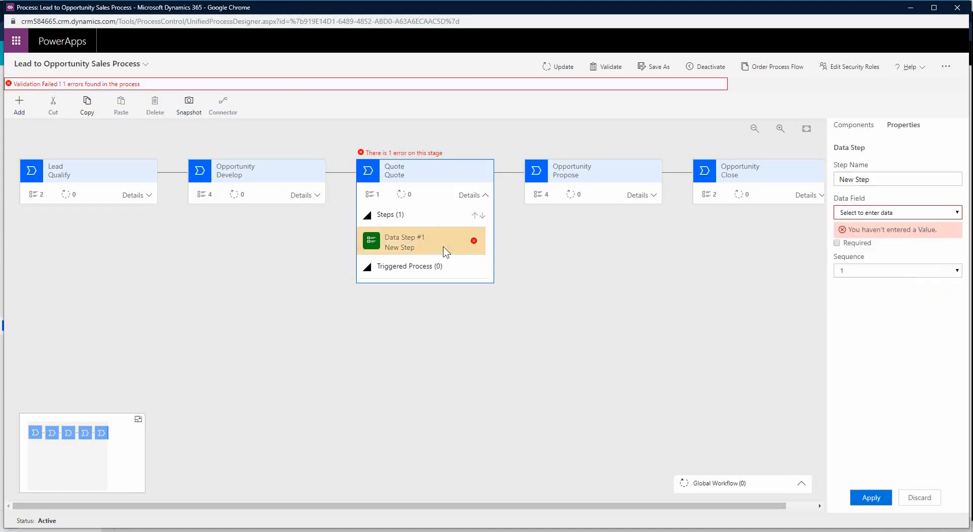
{"action": "left_click", "coordinate": [451, 174]}
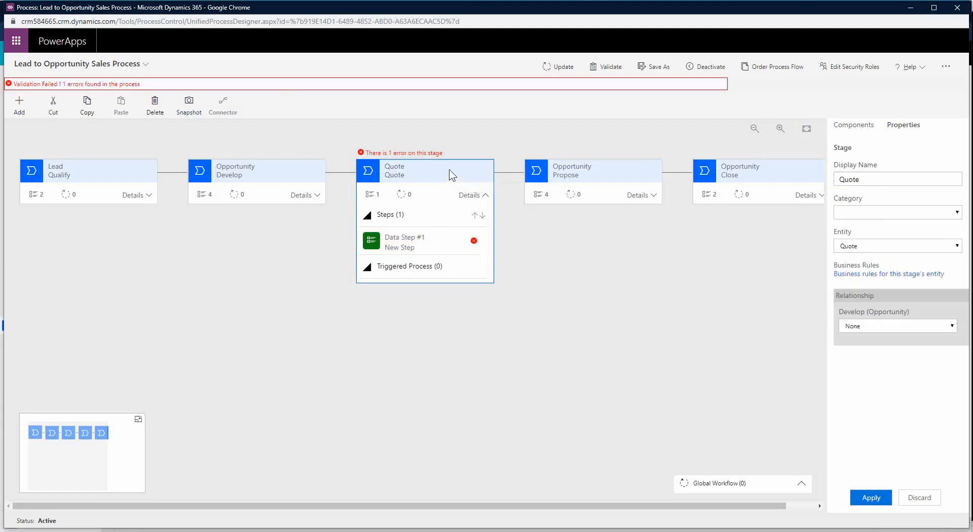
Step: Delete the Quote stage, save the updated process, and close the designer
{"action": "left_click", "coordinate": [165, 109]}
{"action": "left_click", "coordinate": [539, 321]}
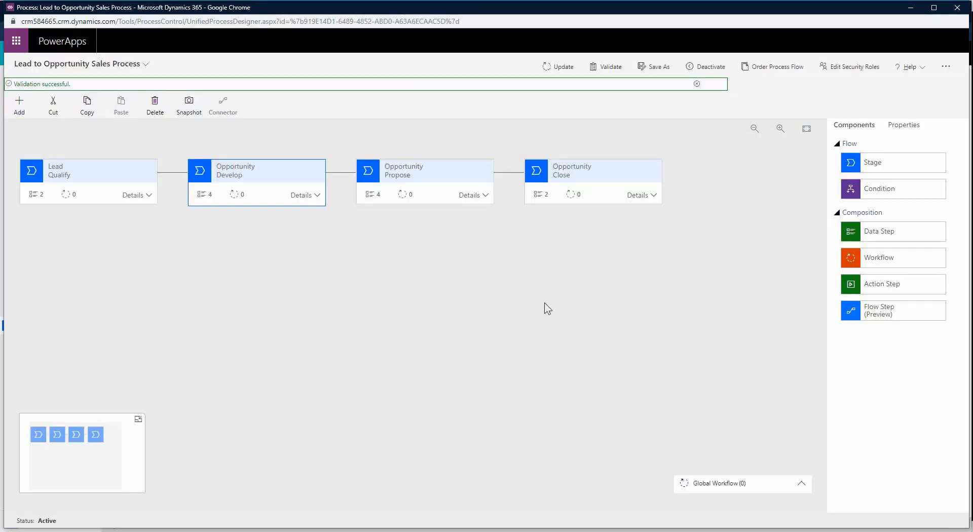
{"action": "left_click", "coordinate": [568, 70]}
{"action": "left_click", "coordinate": [957, 8]}
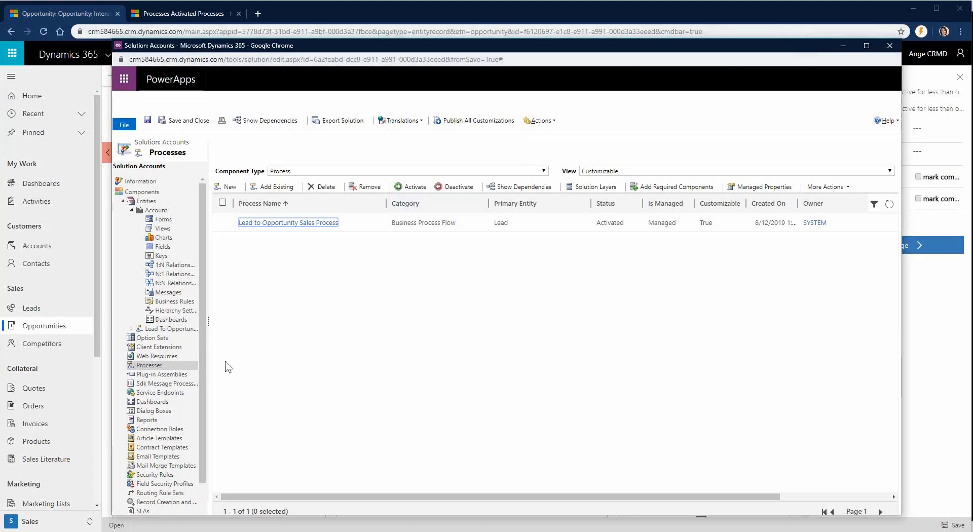
Step: Start a new Workflow-category process in Create Process, then cancel without creating it
{"action": "left_click", "coordinate": [186, 364]}
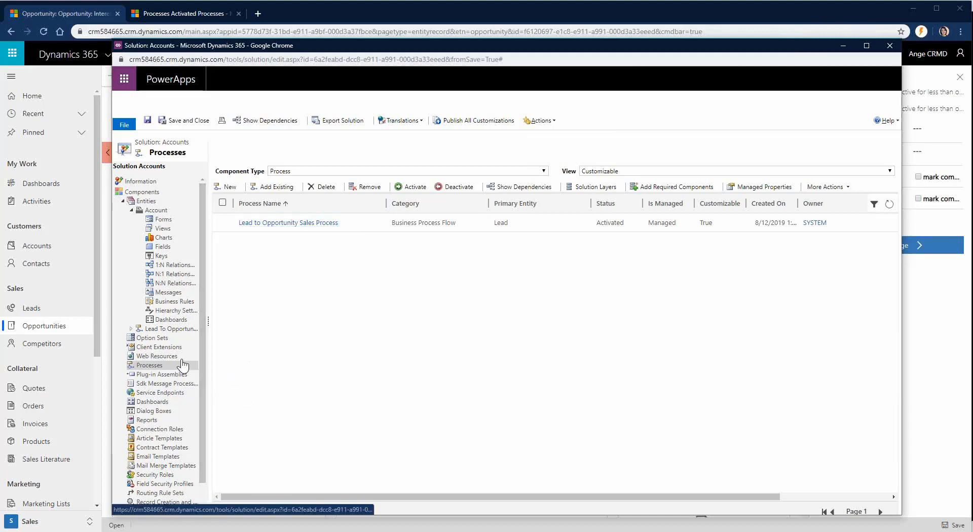
{"action": "left_click", "coordinate": [227, 186]}
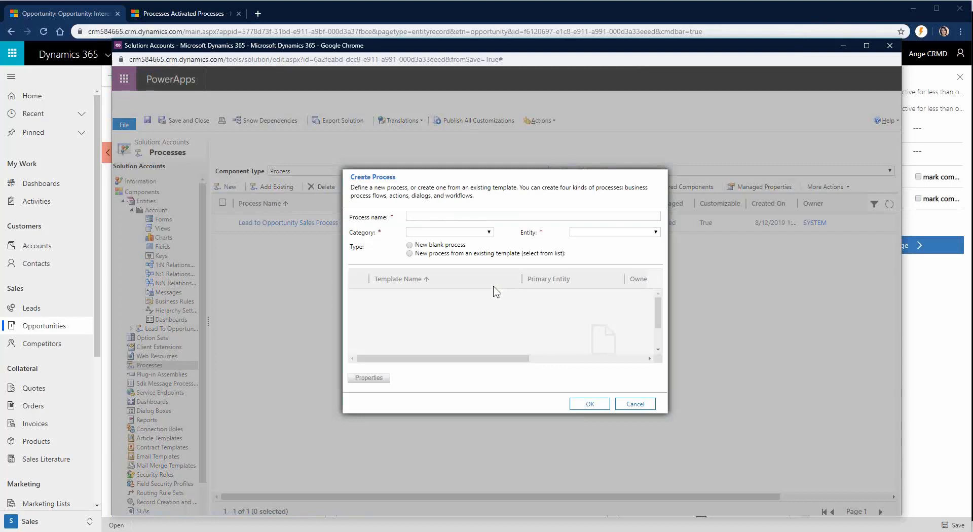
{"action": "left_click", "coordinate": [433, 233]}
{"action": "left_click", "coordinate": [445, 312]}
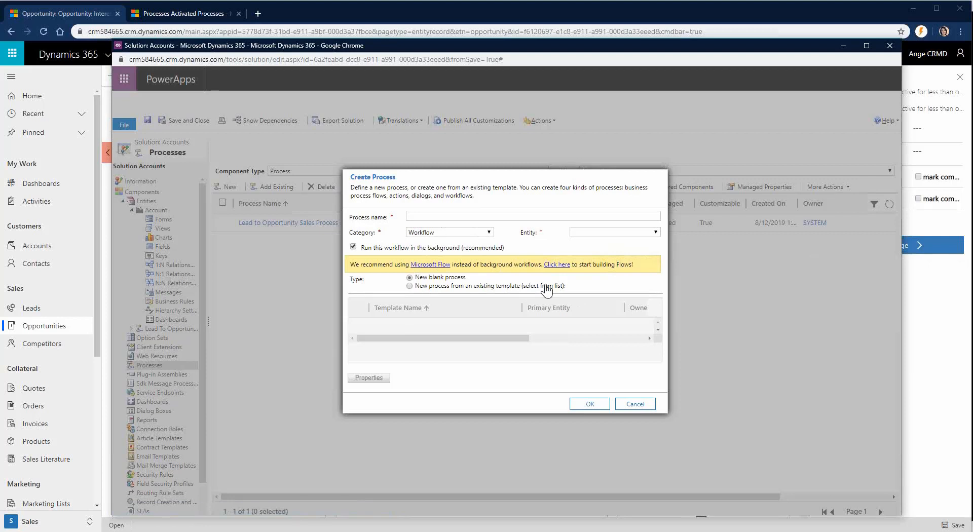
{"action": "left_click", "coordinate": [617, 403]}
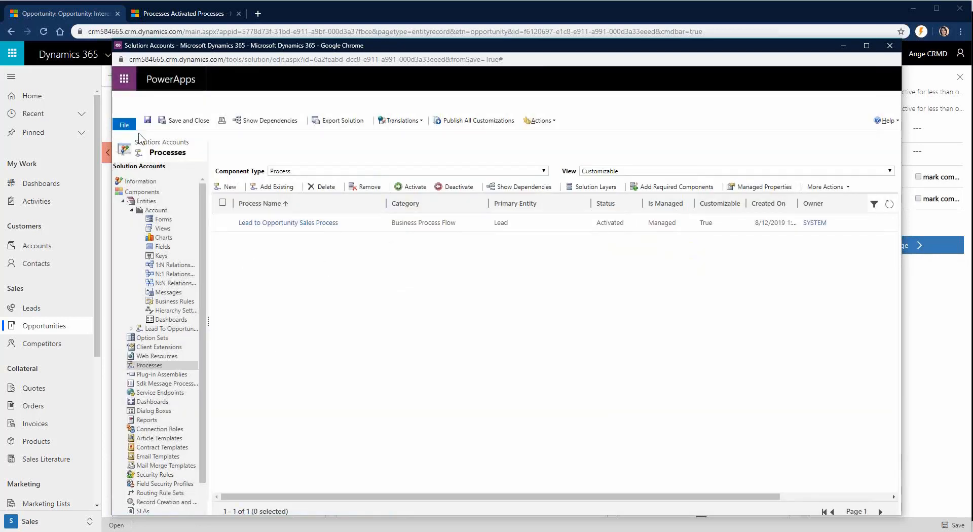
Step: Publish all customizations in the Accounts solution
{"action": "left_click", "coordinate": [486, 124]}
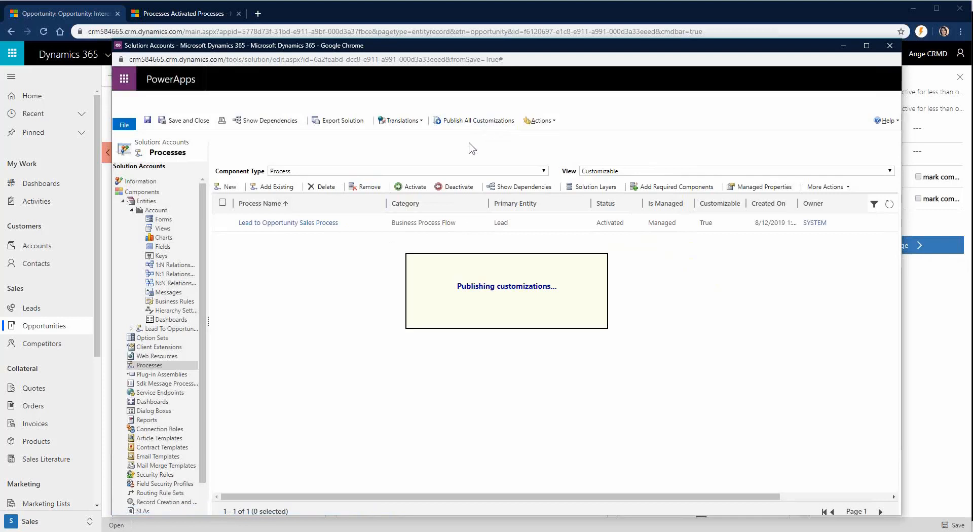